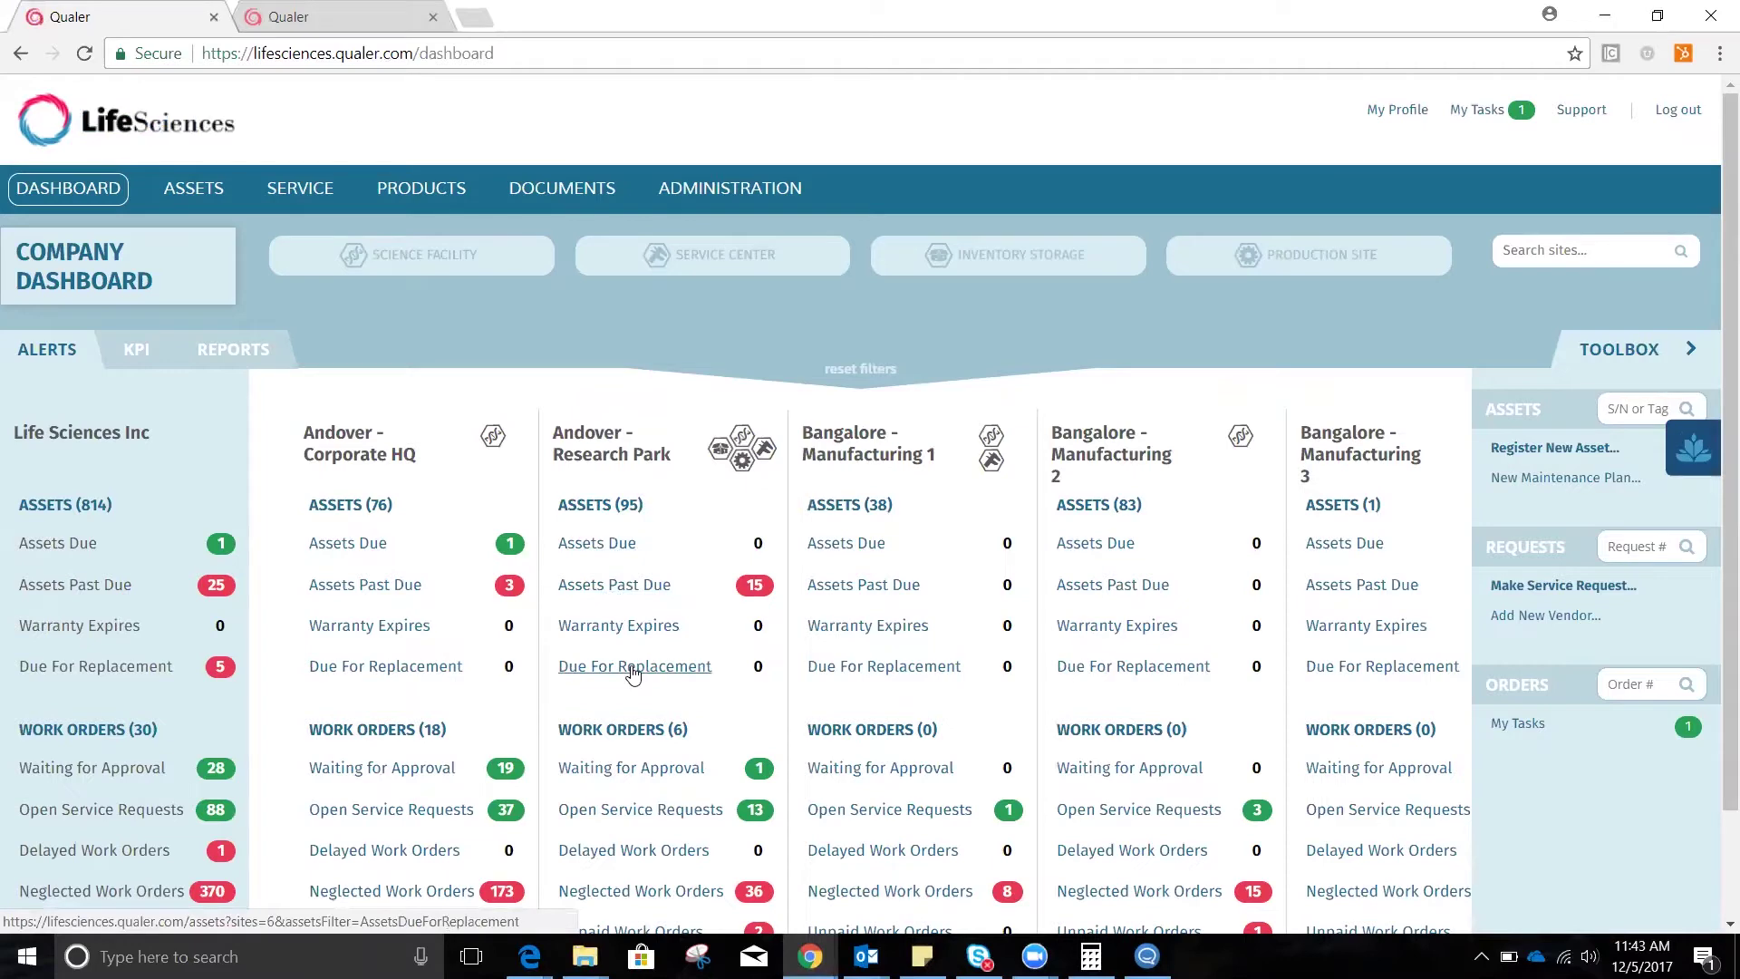
# Review the site alerts on the company dashboard and the list of available reports, and return to the alerts
pyautogui.scroll(-2, 716, 662)
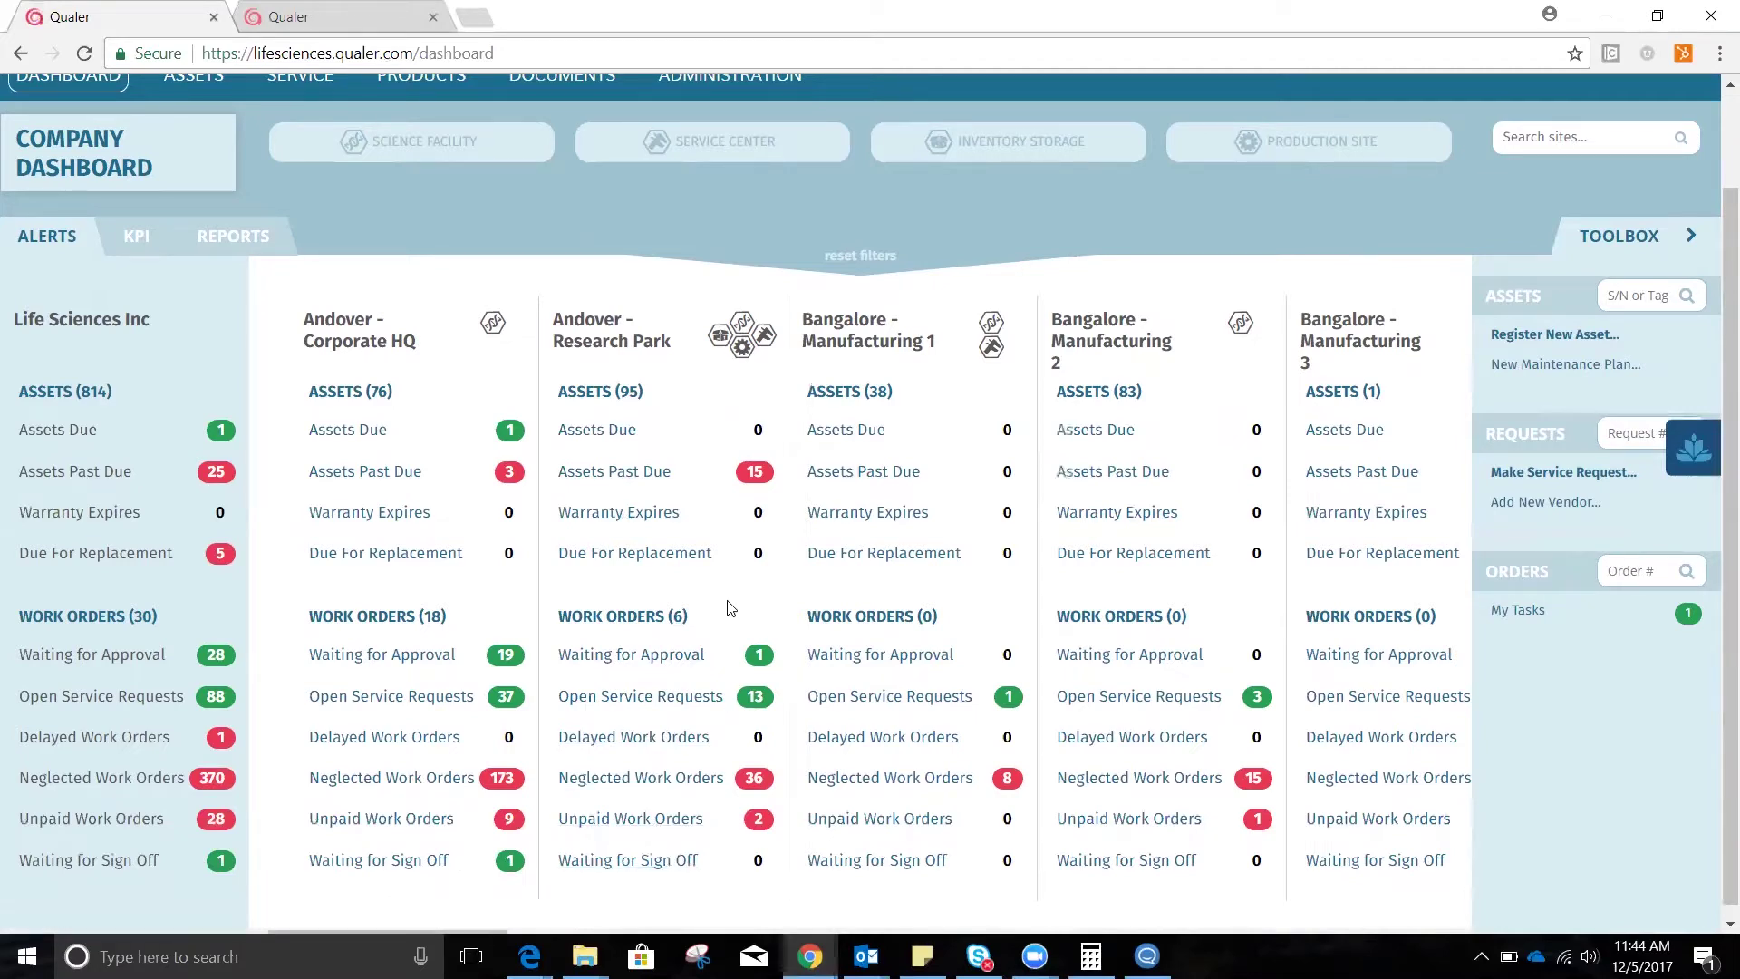
pyautogui.scroll(1, 730, 607)
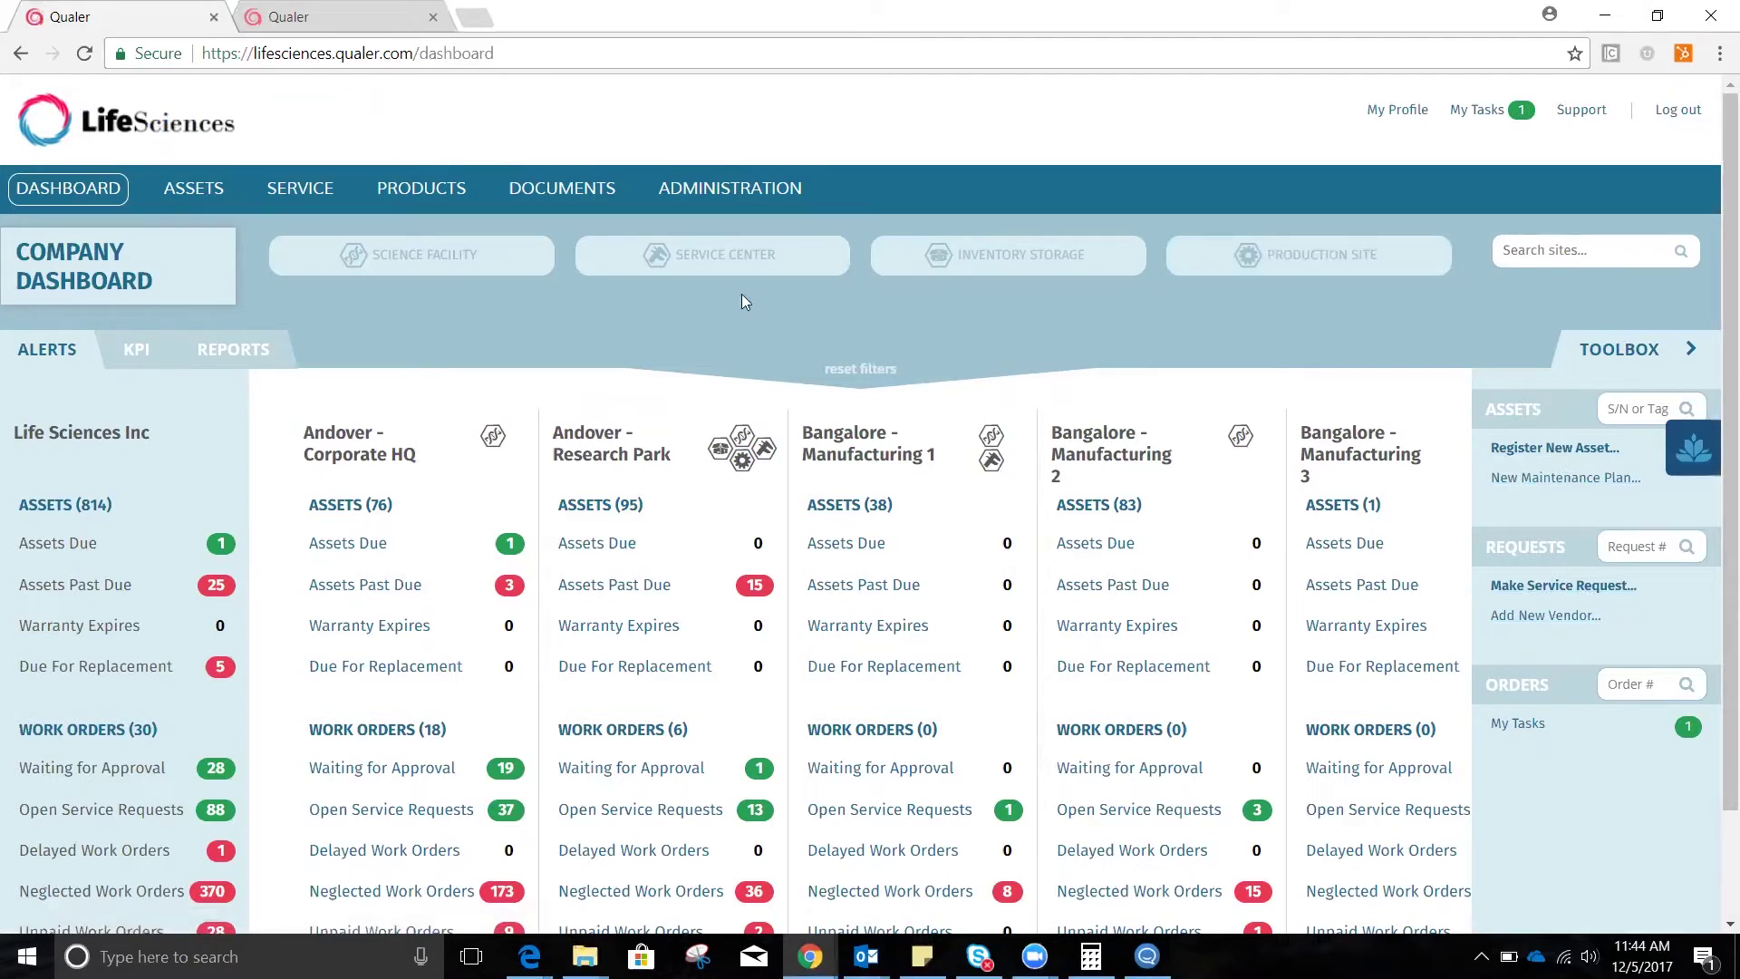
pyautogui.click(233, 350)
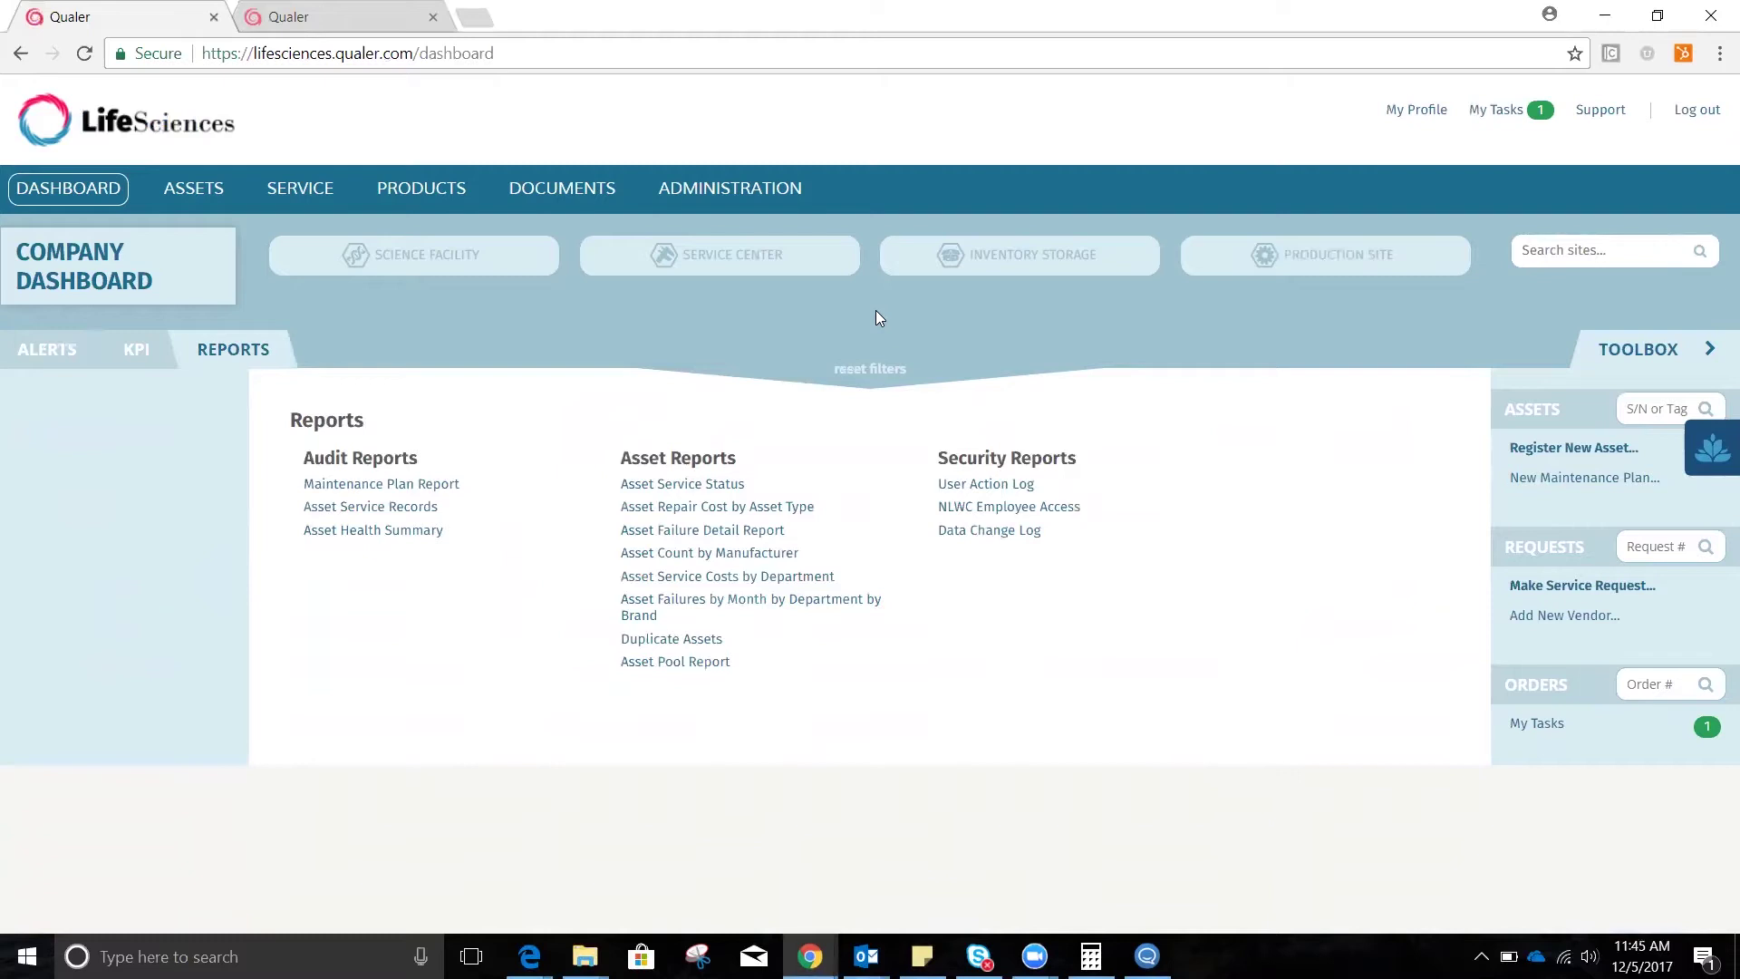
pyautogui.click(36, 350)
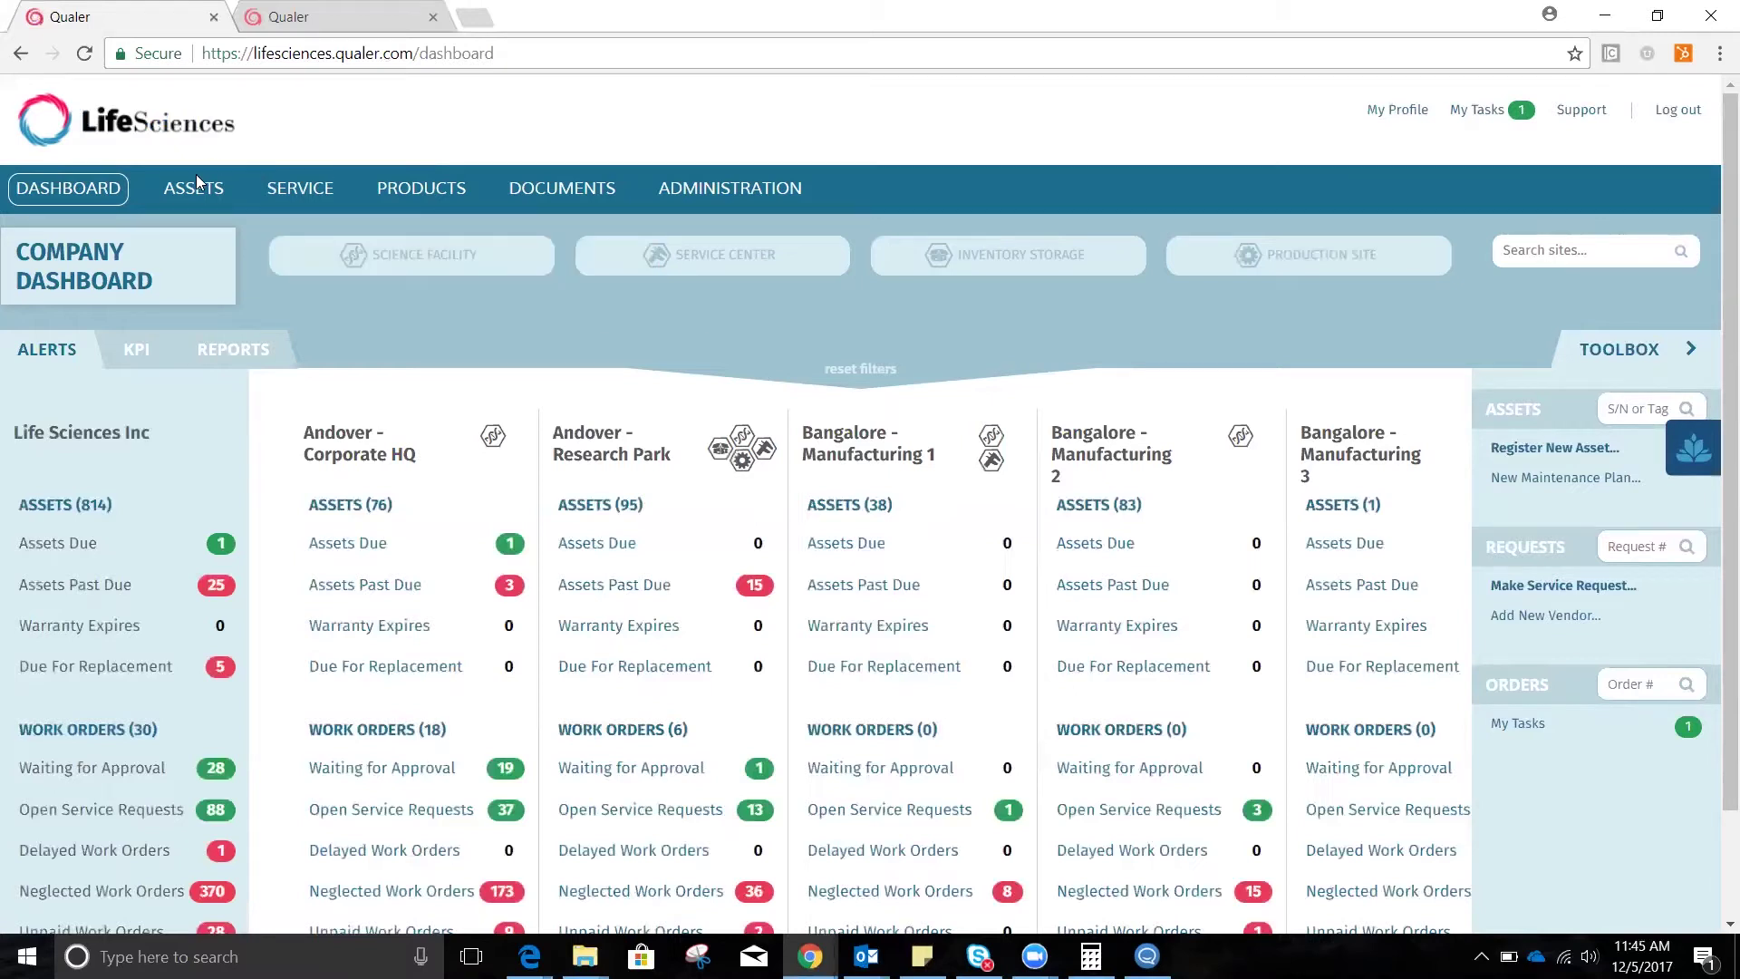
# Open the Asset Manager and set the all-assets list to 500 items per page
pyautogui.moveTo(196, 191)
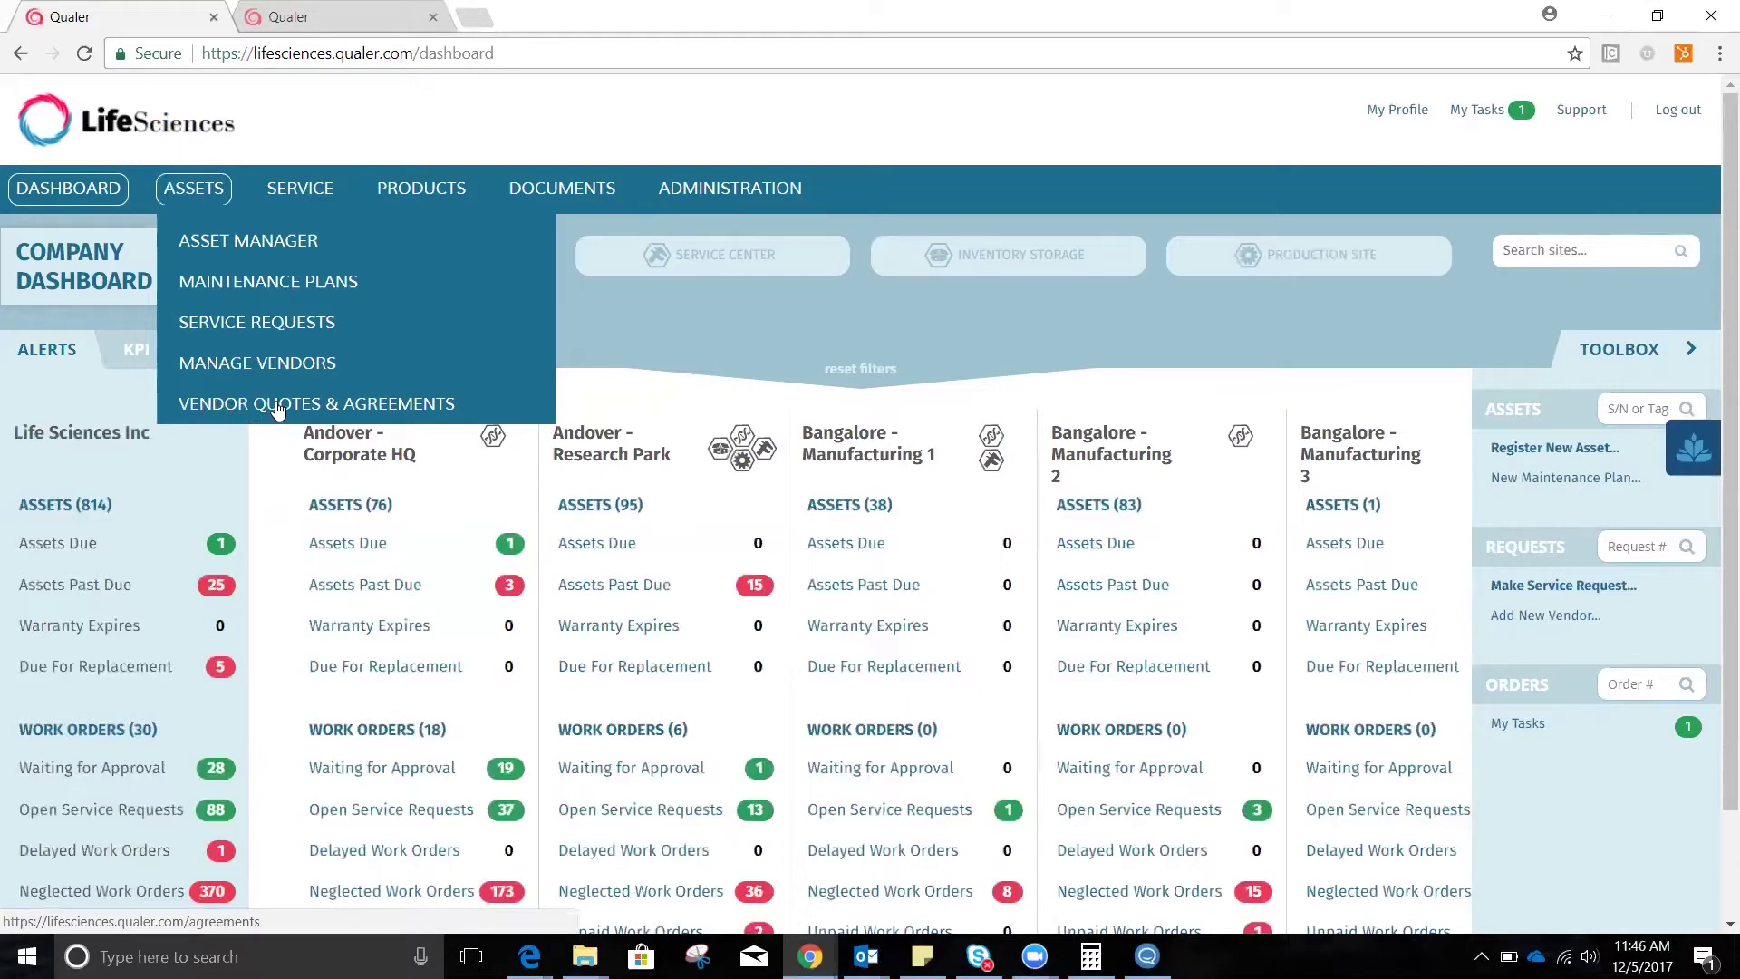
pyautogui.click(261, 241)
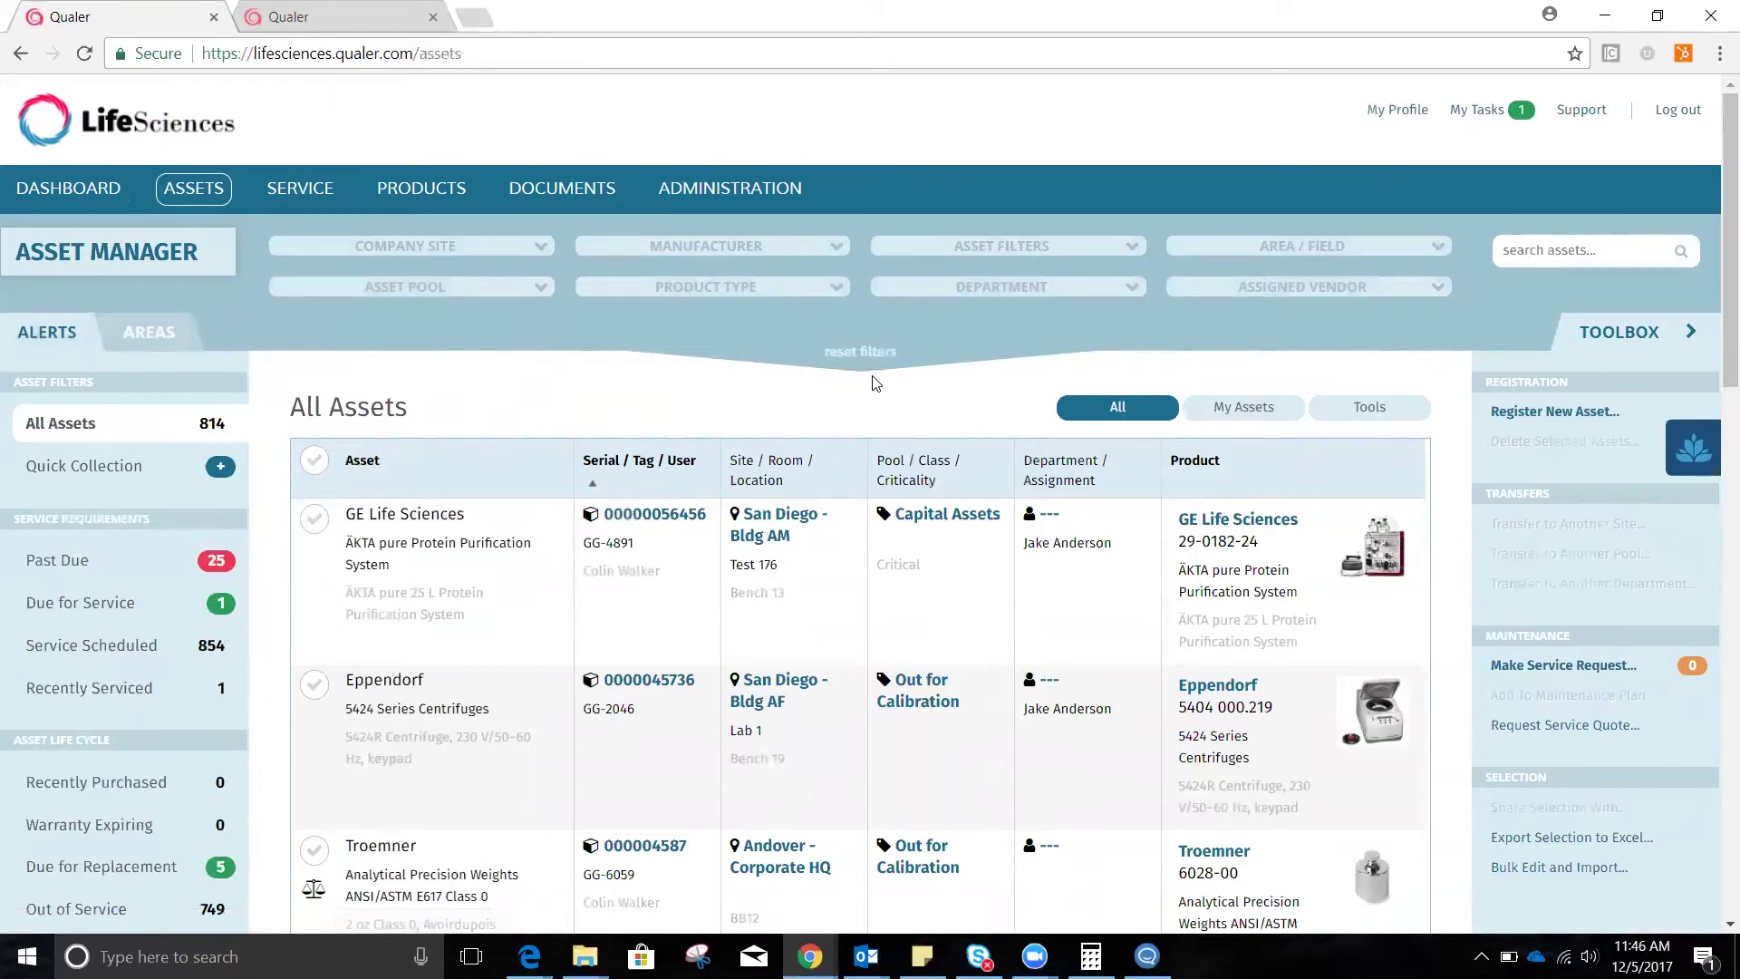
pyautogui.scroll(-3, 876, 381)
pyautogui.scroll(-1, 877, 383)
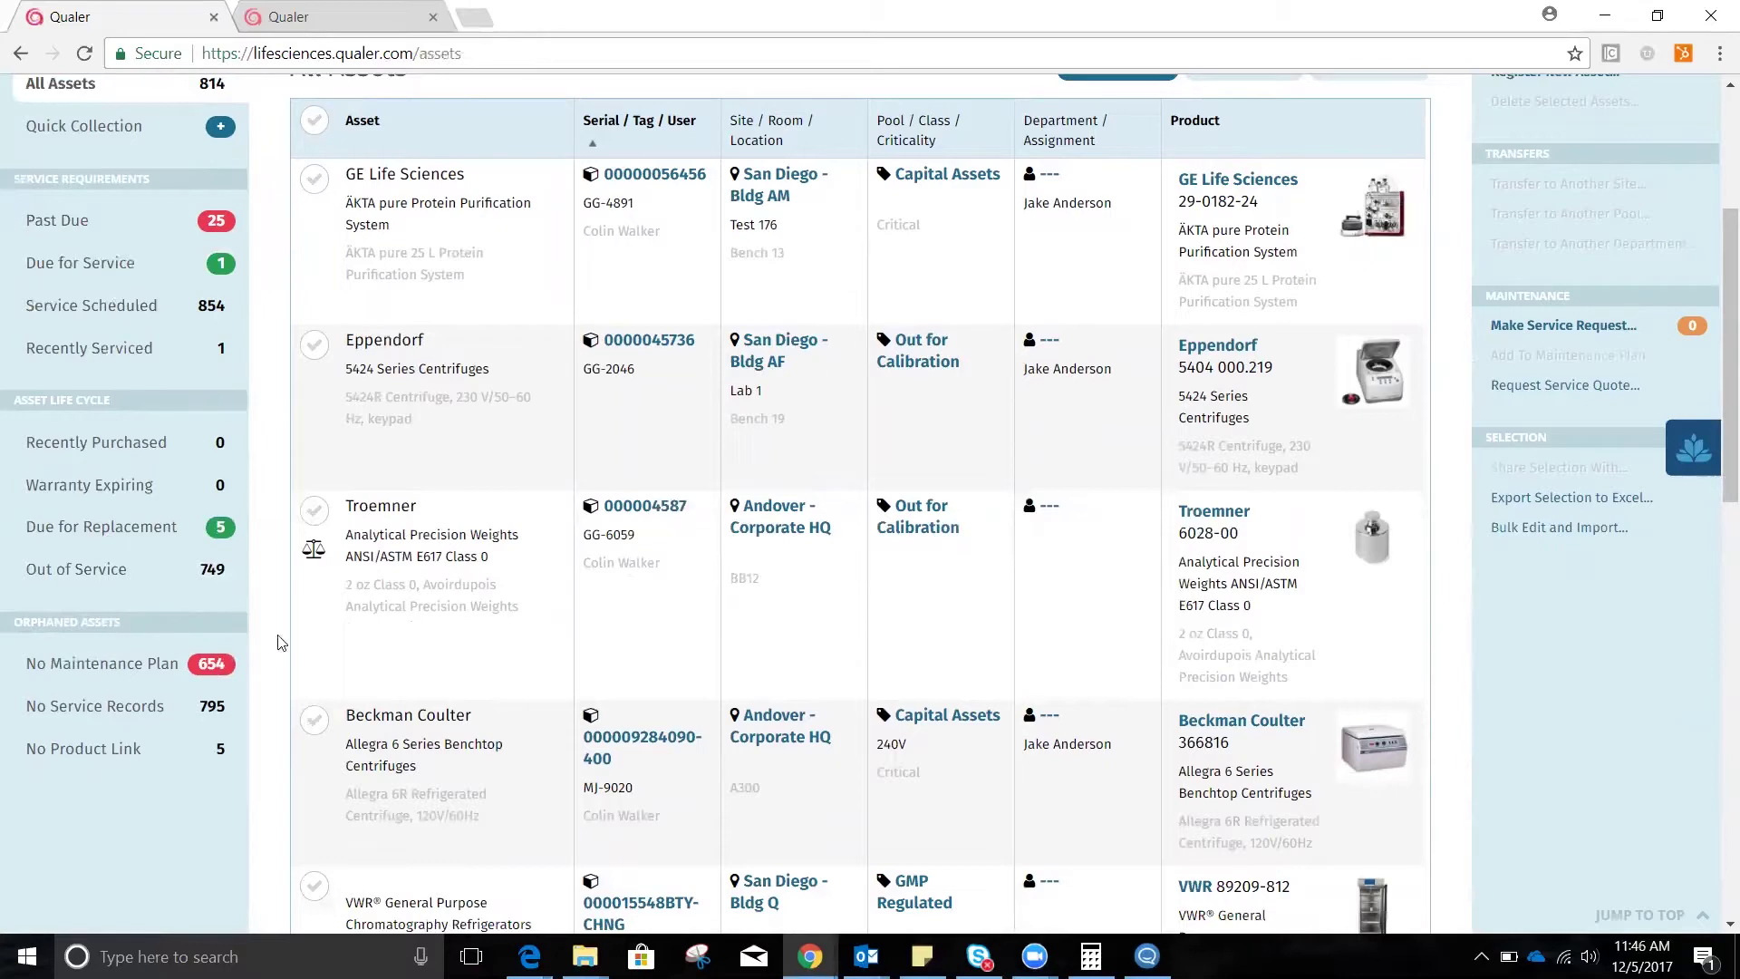
pyautogui.scroll(-12, 813, 613)
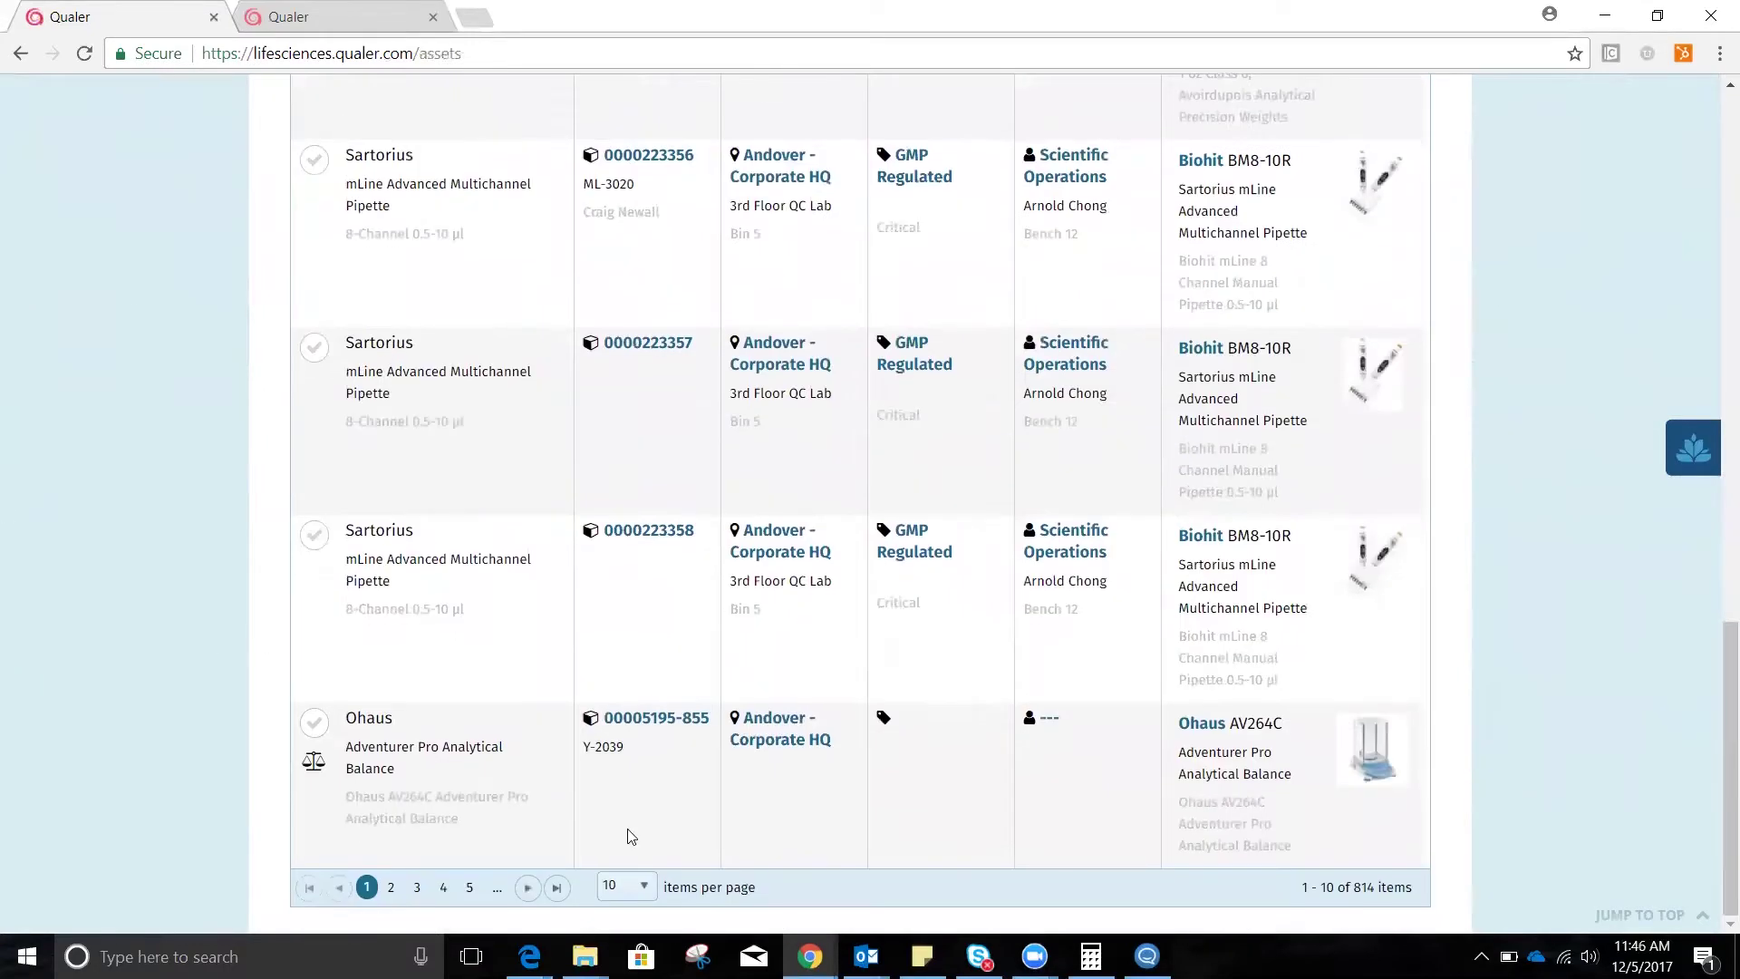
pyautogui.click(644, 888)
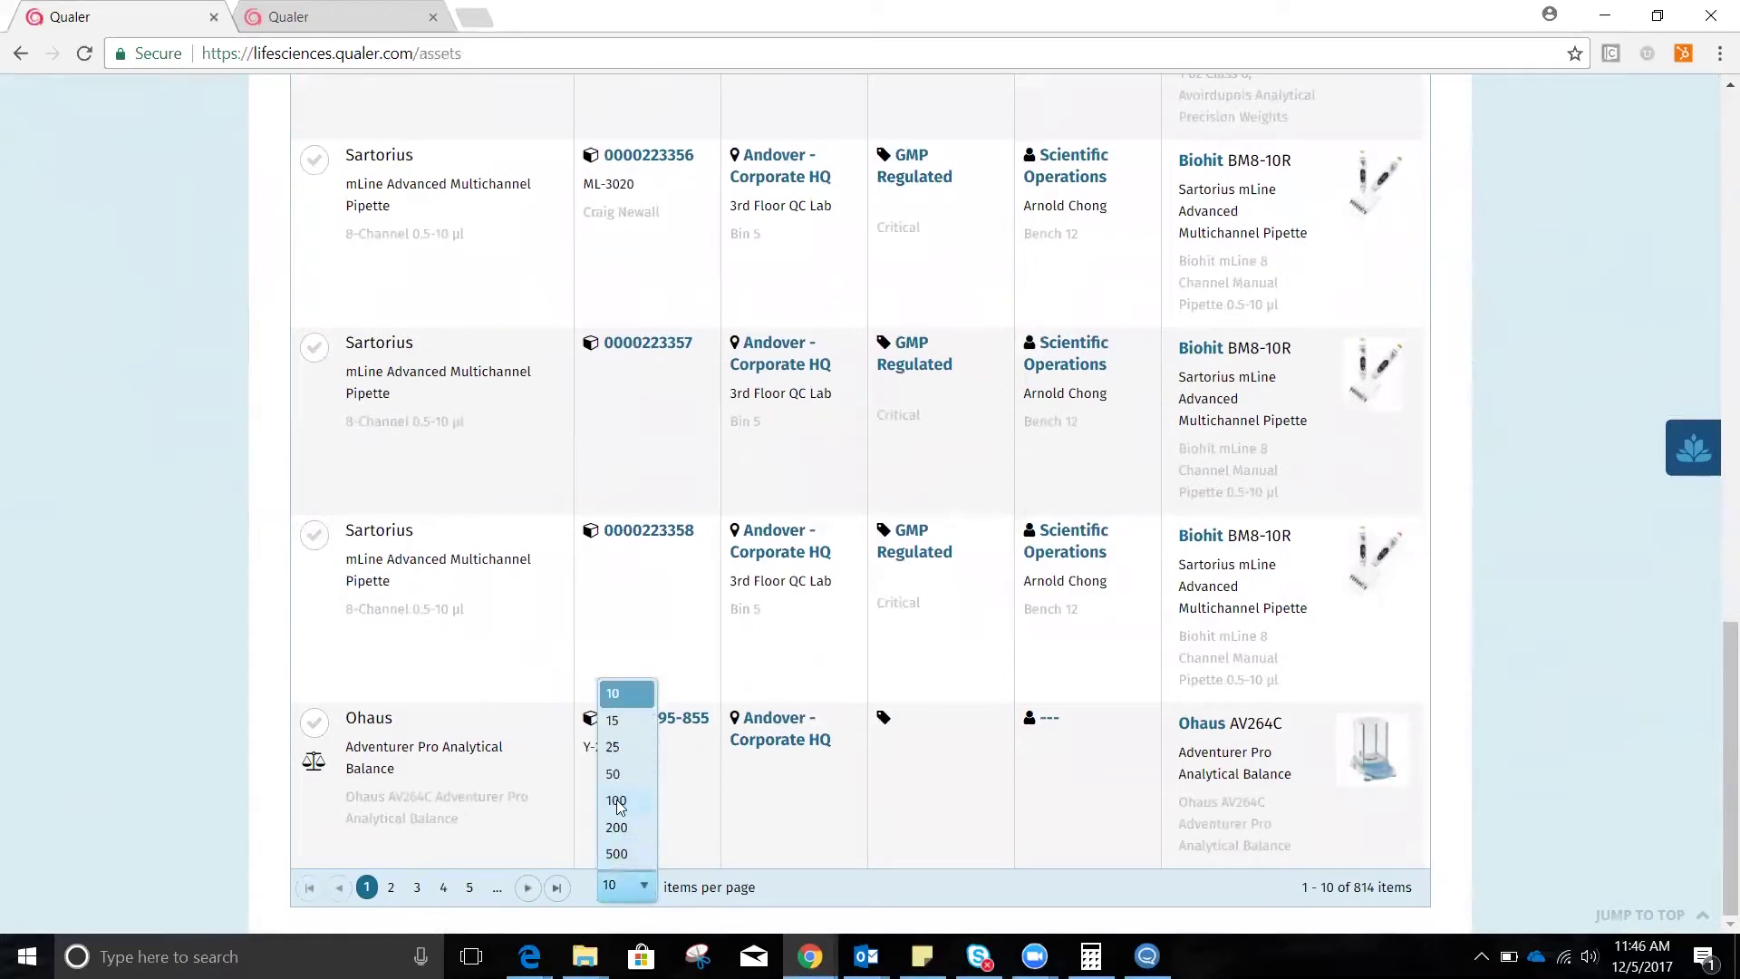
pyautogui.click(616, 860)
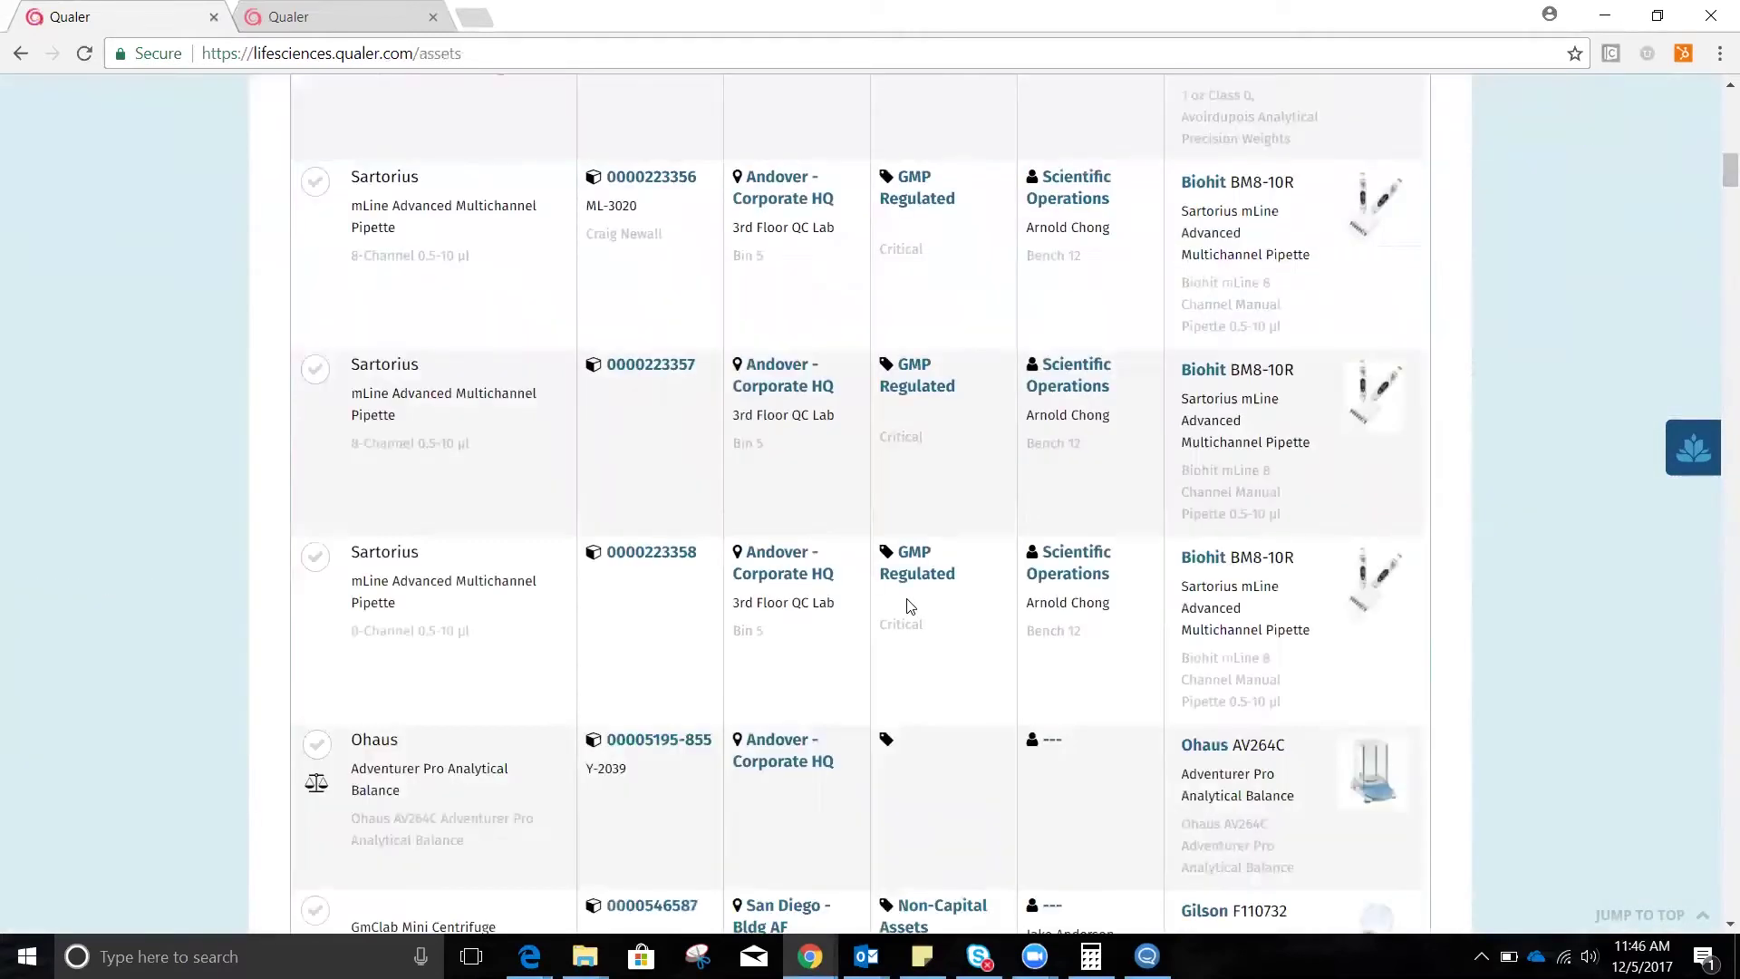
# Find the Eppendorf Research Plus Pipette tagged FM-5042 in the asset list and open its asset information
pyautogui.scroll(-20, 911, 606)
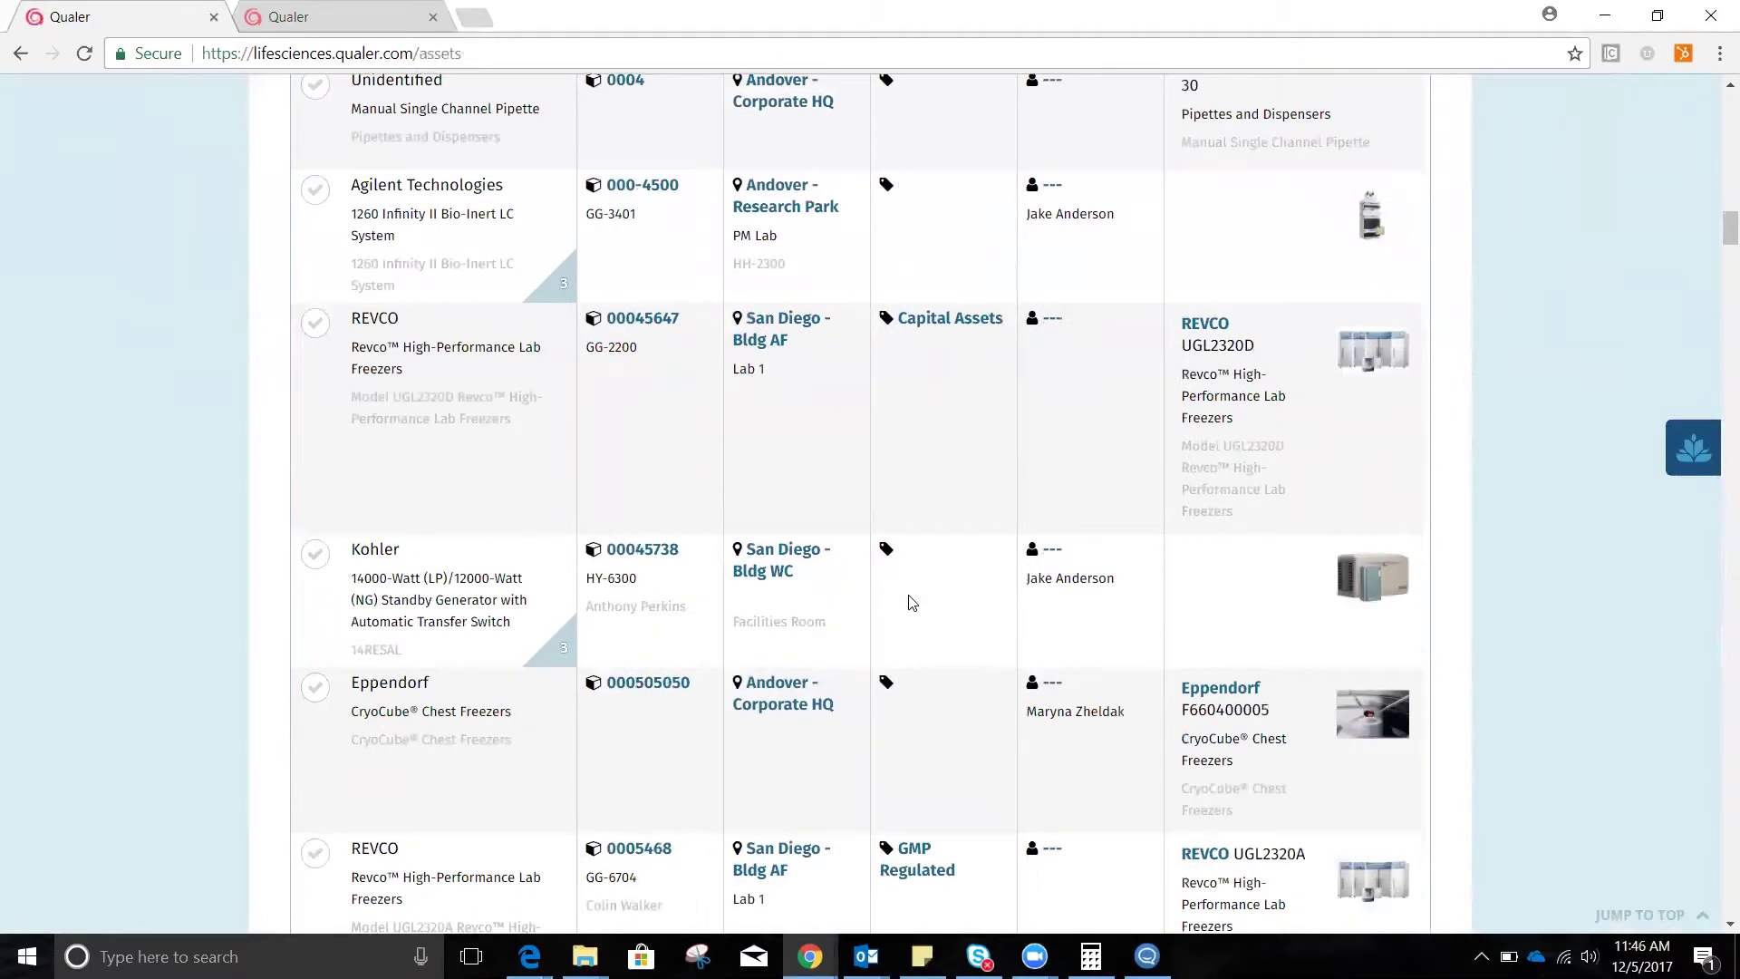
pyautogui.scroll(-12, 910, 603)
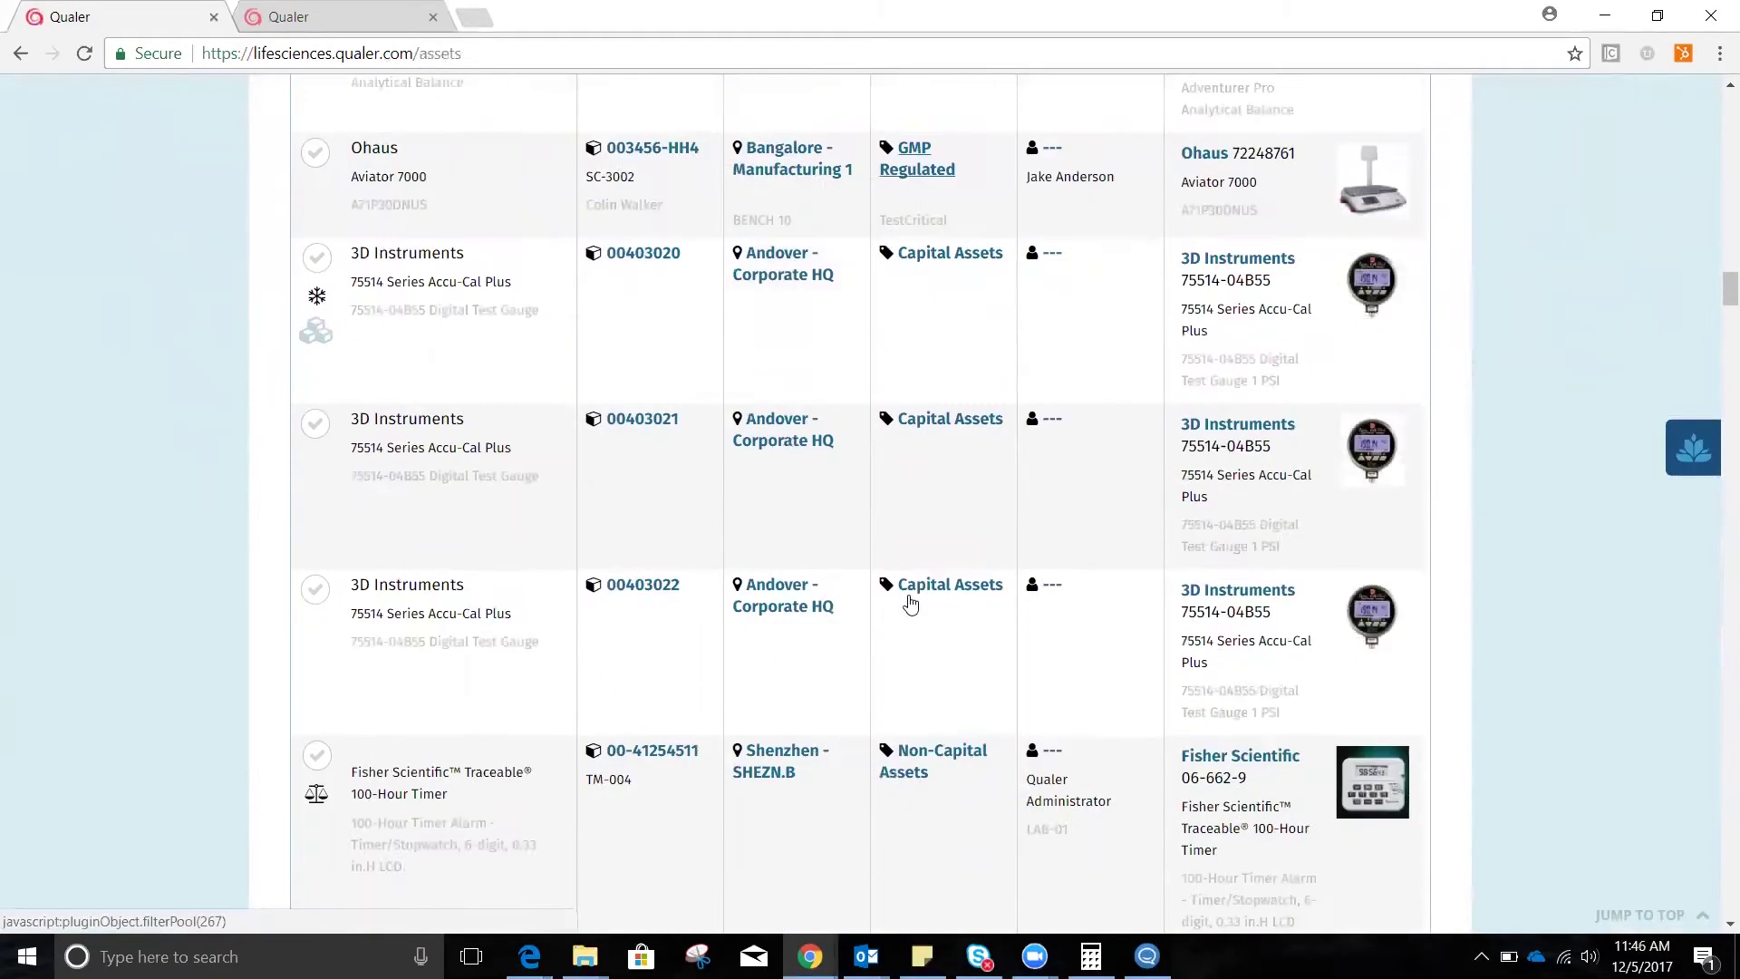
pyautogui.scroll(-5, 910, 602)
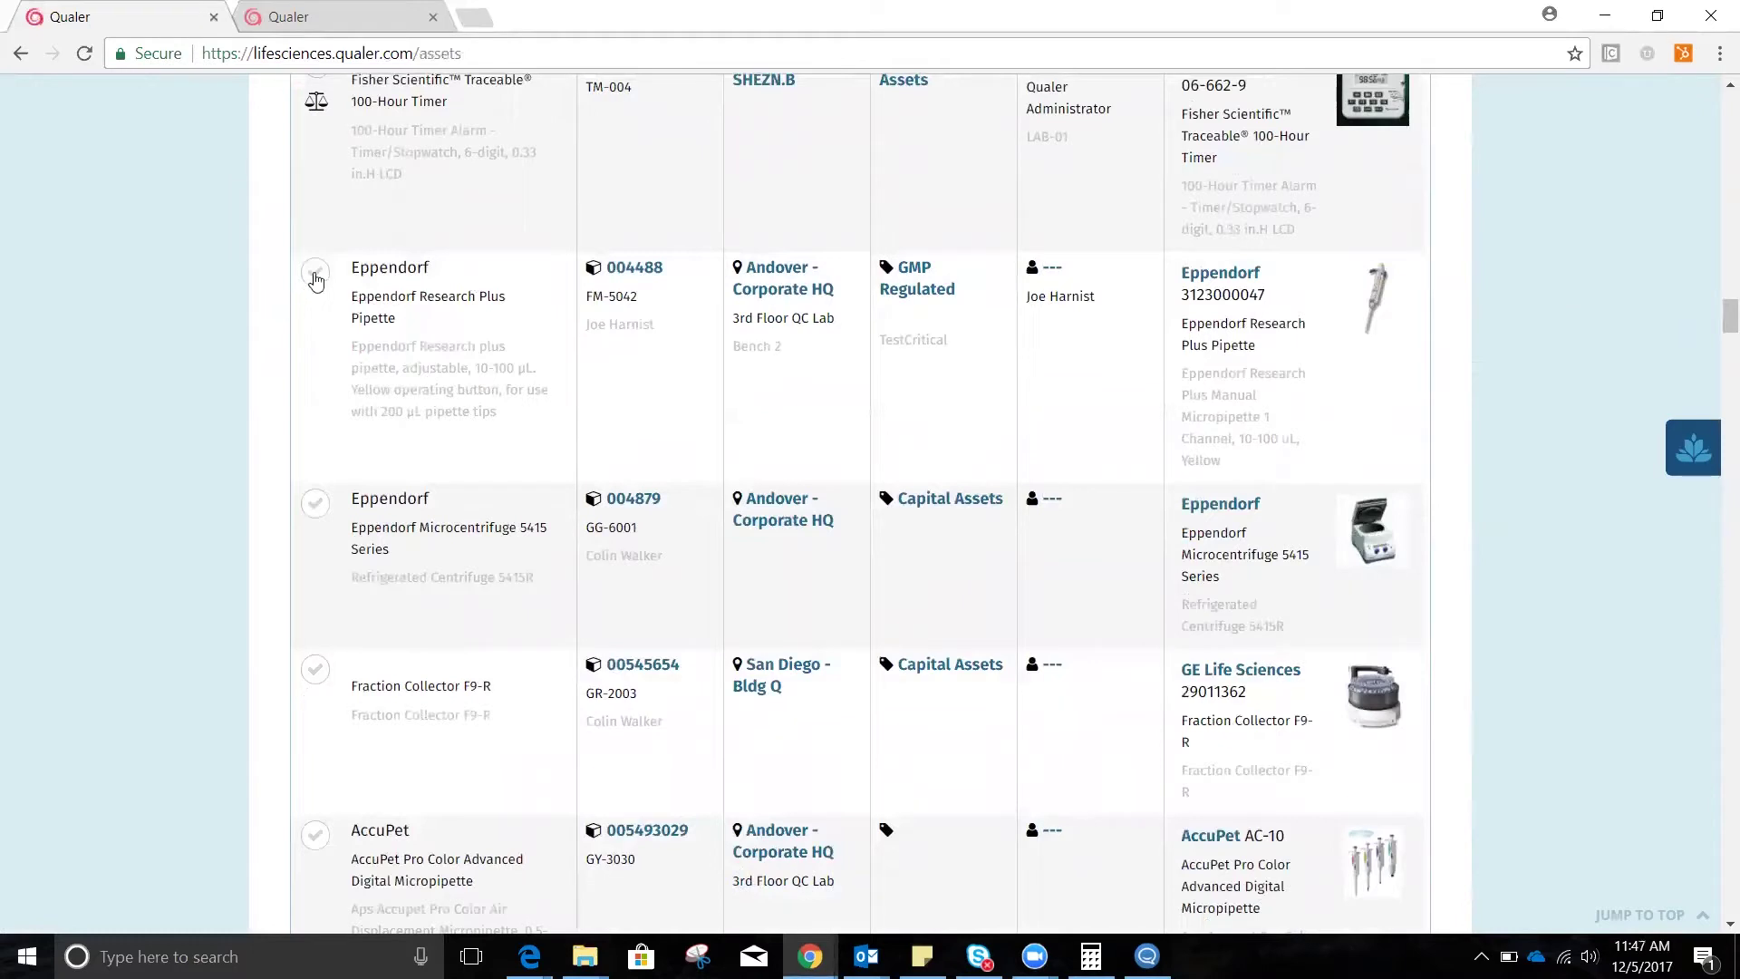
pyautogui.click(315, 277)
pyautogui.click(651, 277)
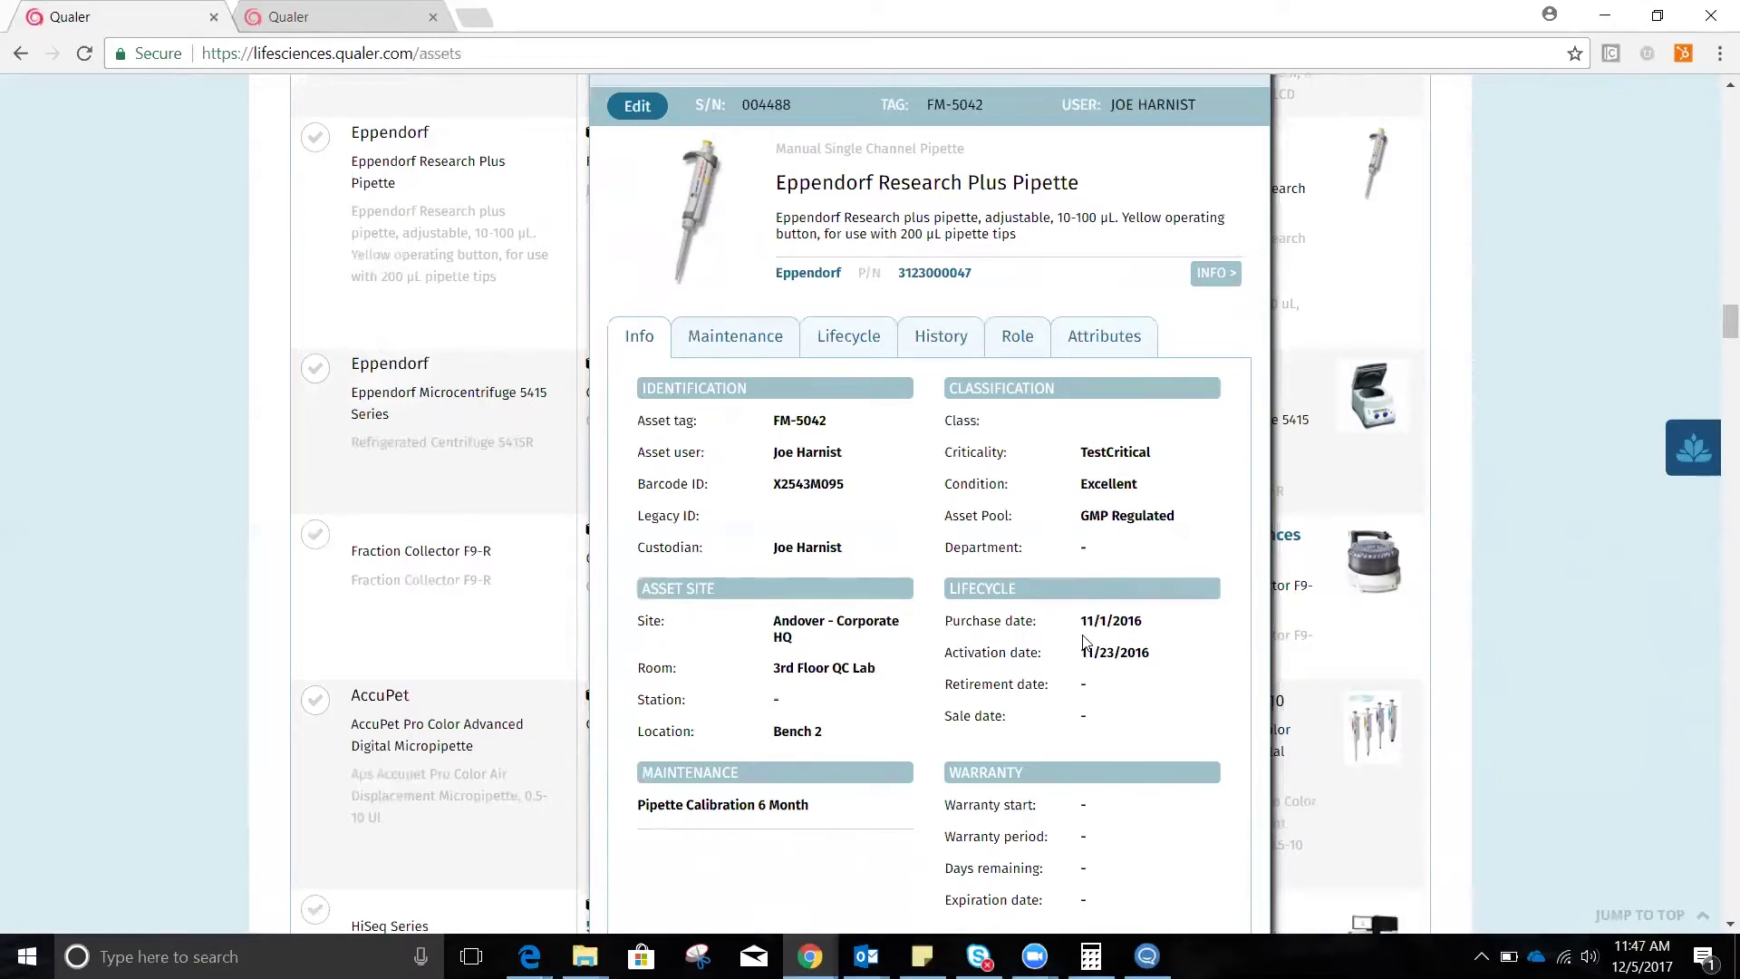
# Review the pipette's general information and the list of product documents available for it
pyautogui.scroll(-1, 1084, 640)
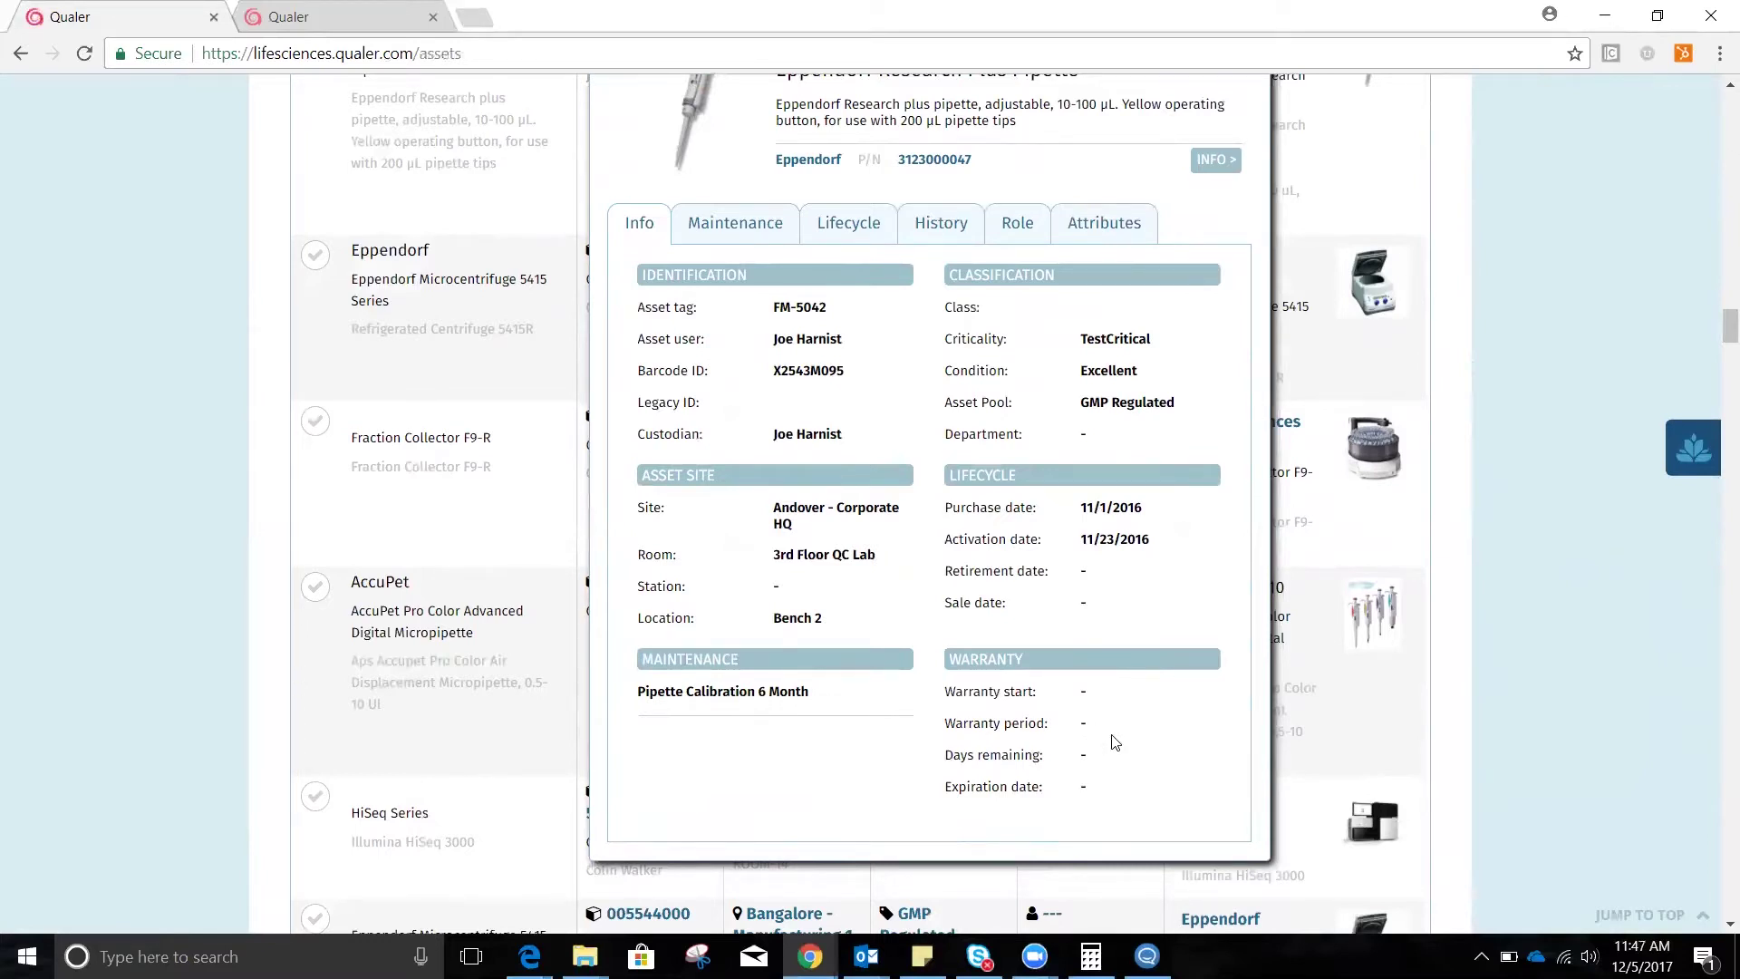
pyautogui.scroll(1, 1115, 742)
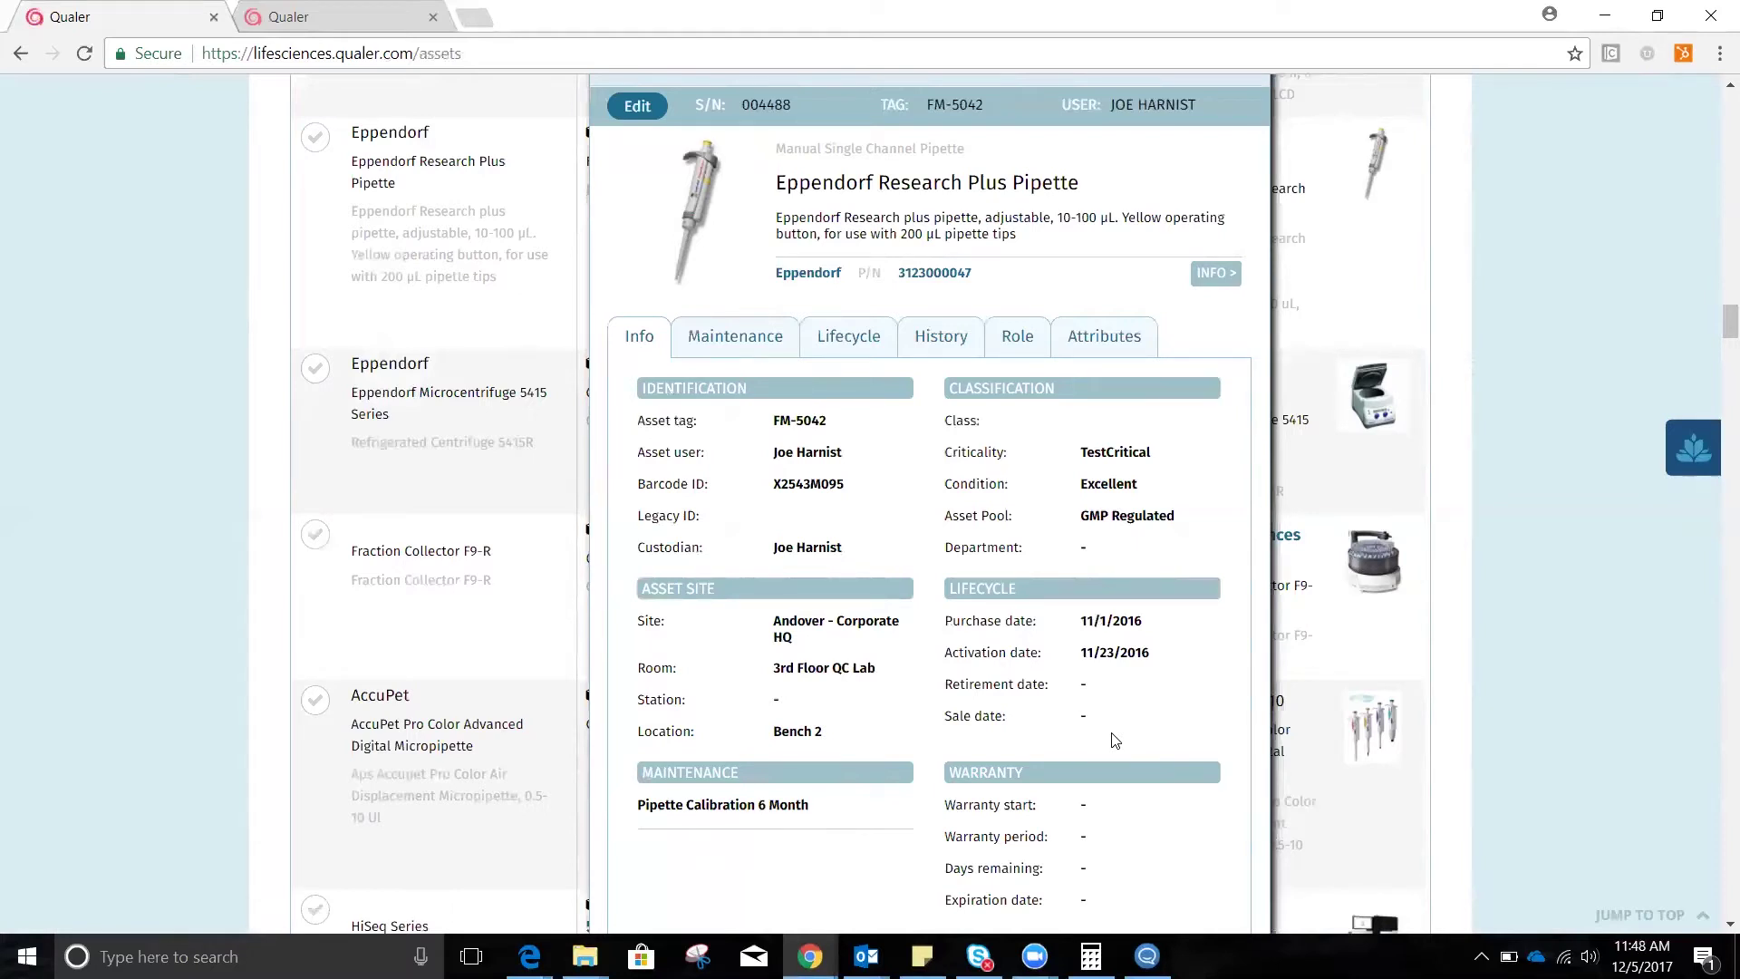
pyautogui.click(1215, 278)
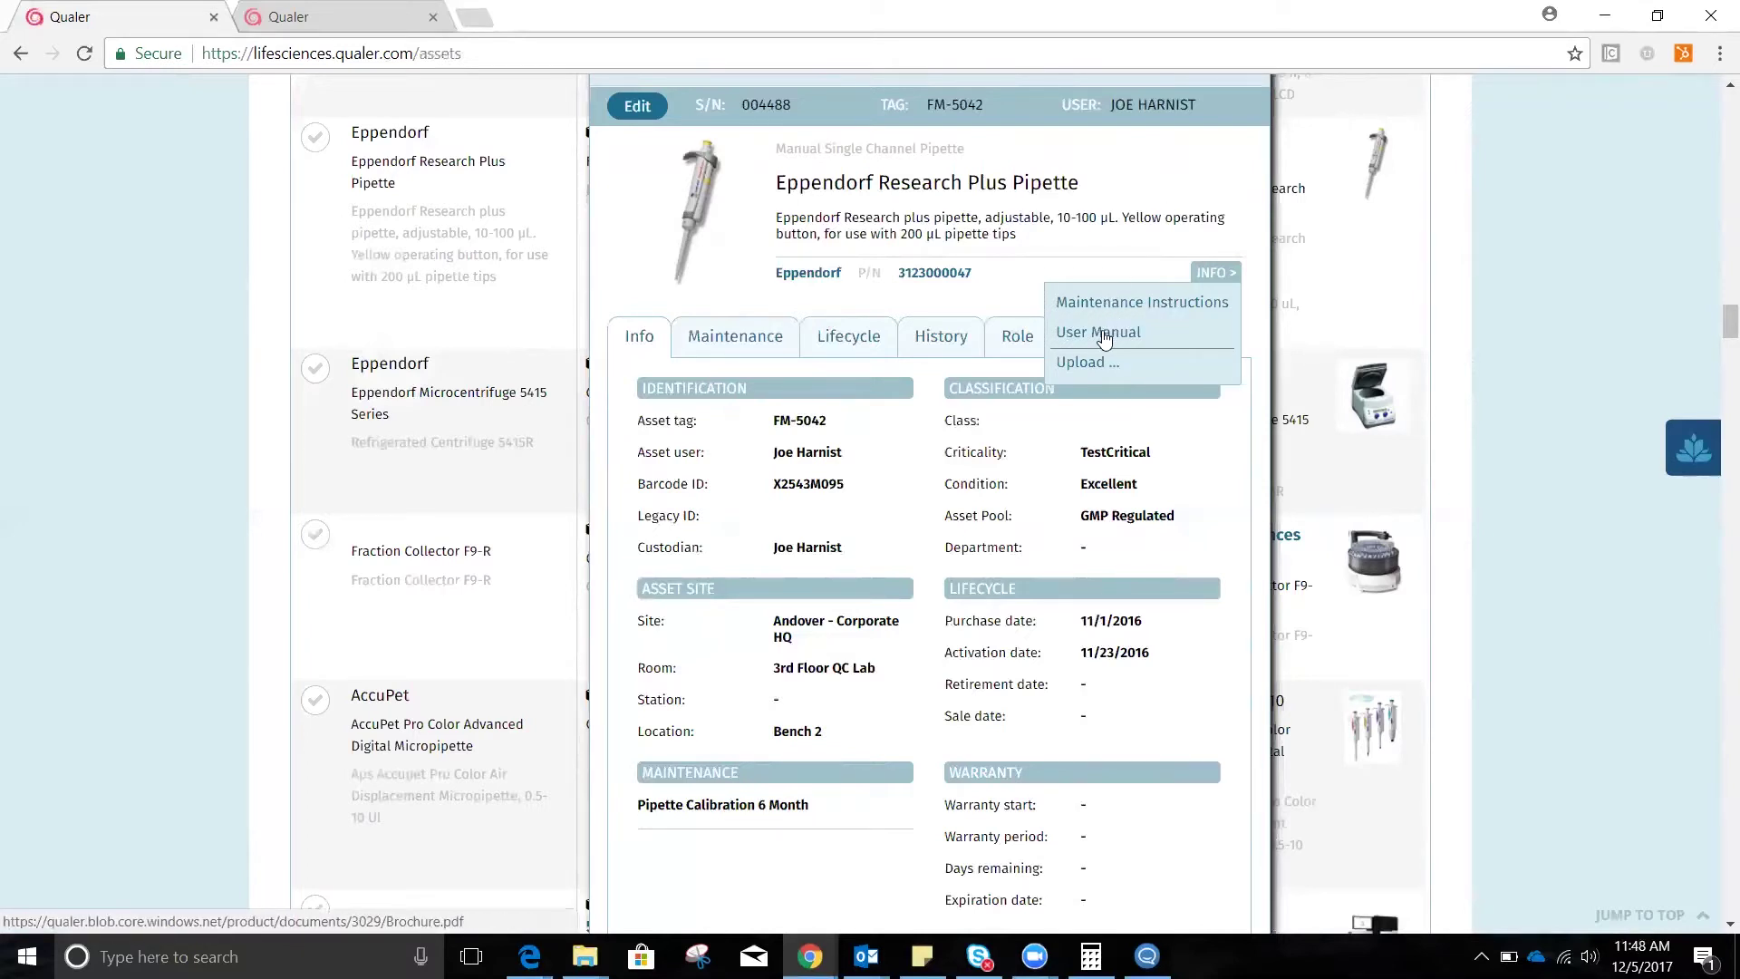
pyautogui.click(1224, 277)
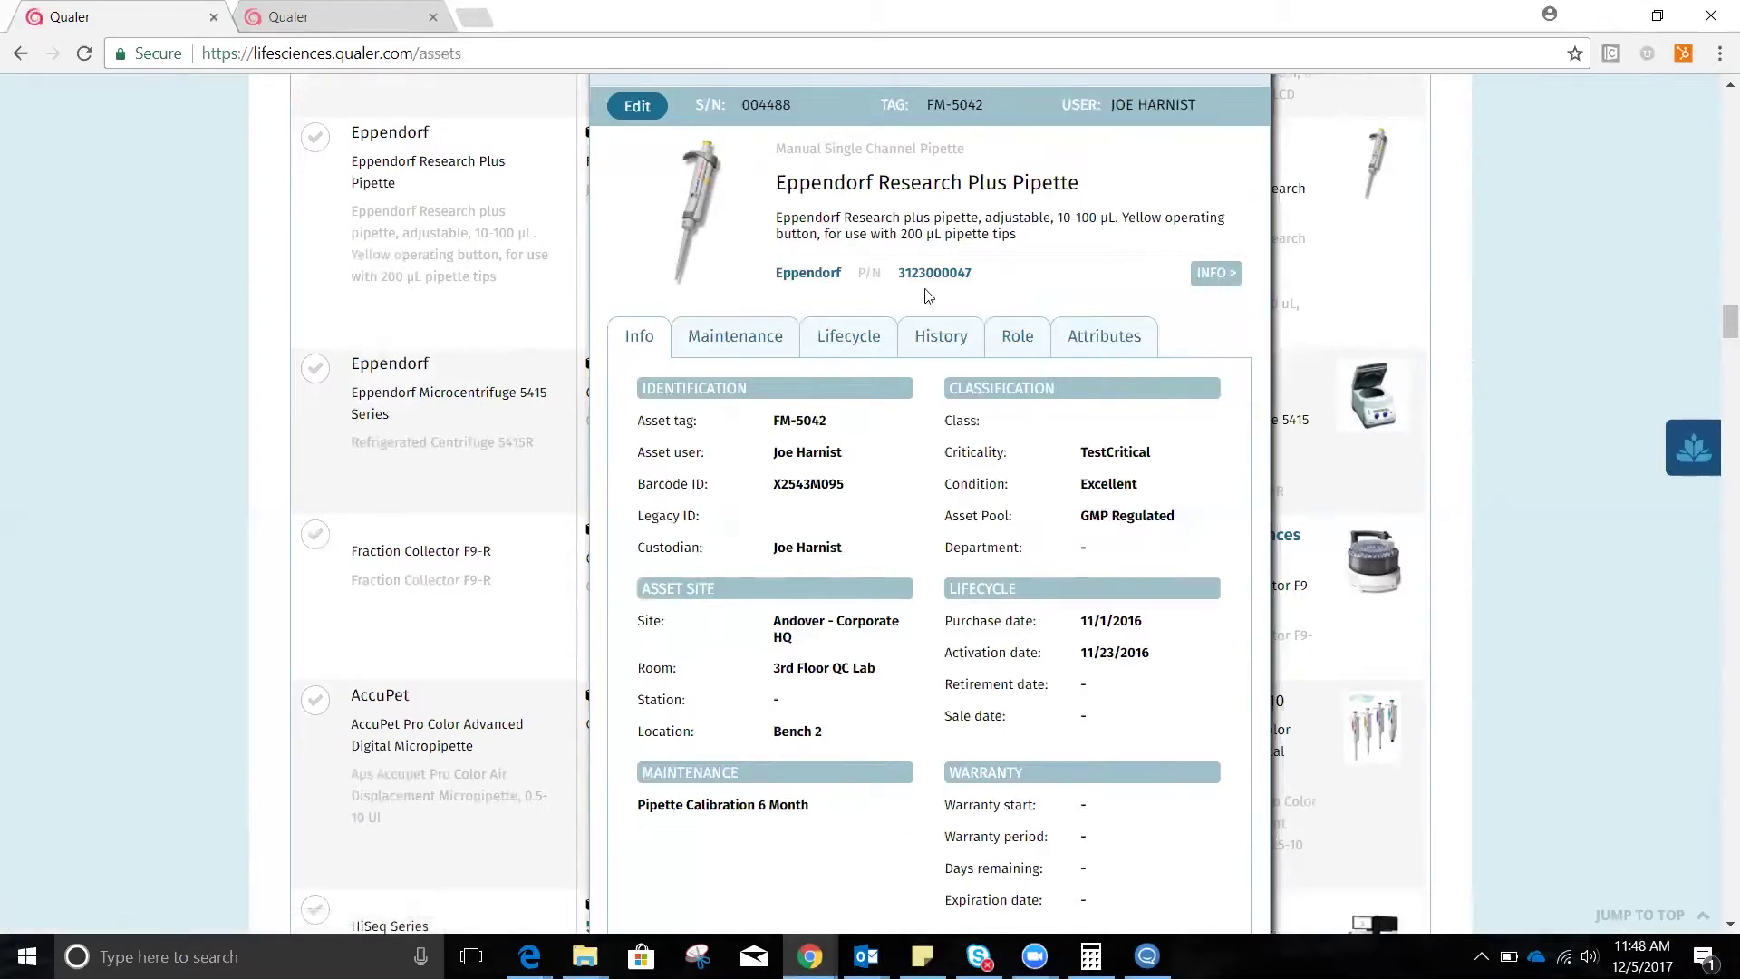
# Examine the pipette's service and maintenance log and its lifecycle depreciation and cost chart
pyautogui.click(739, 338)
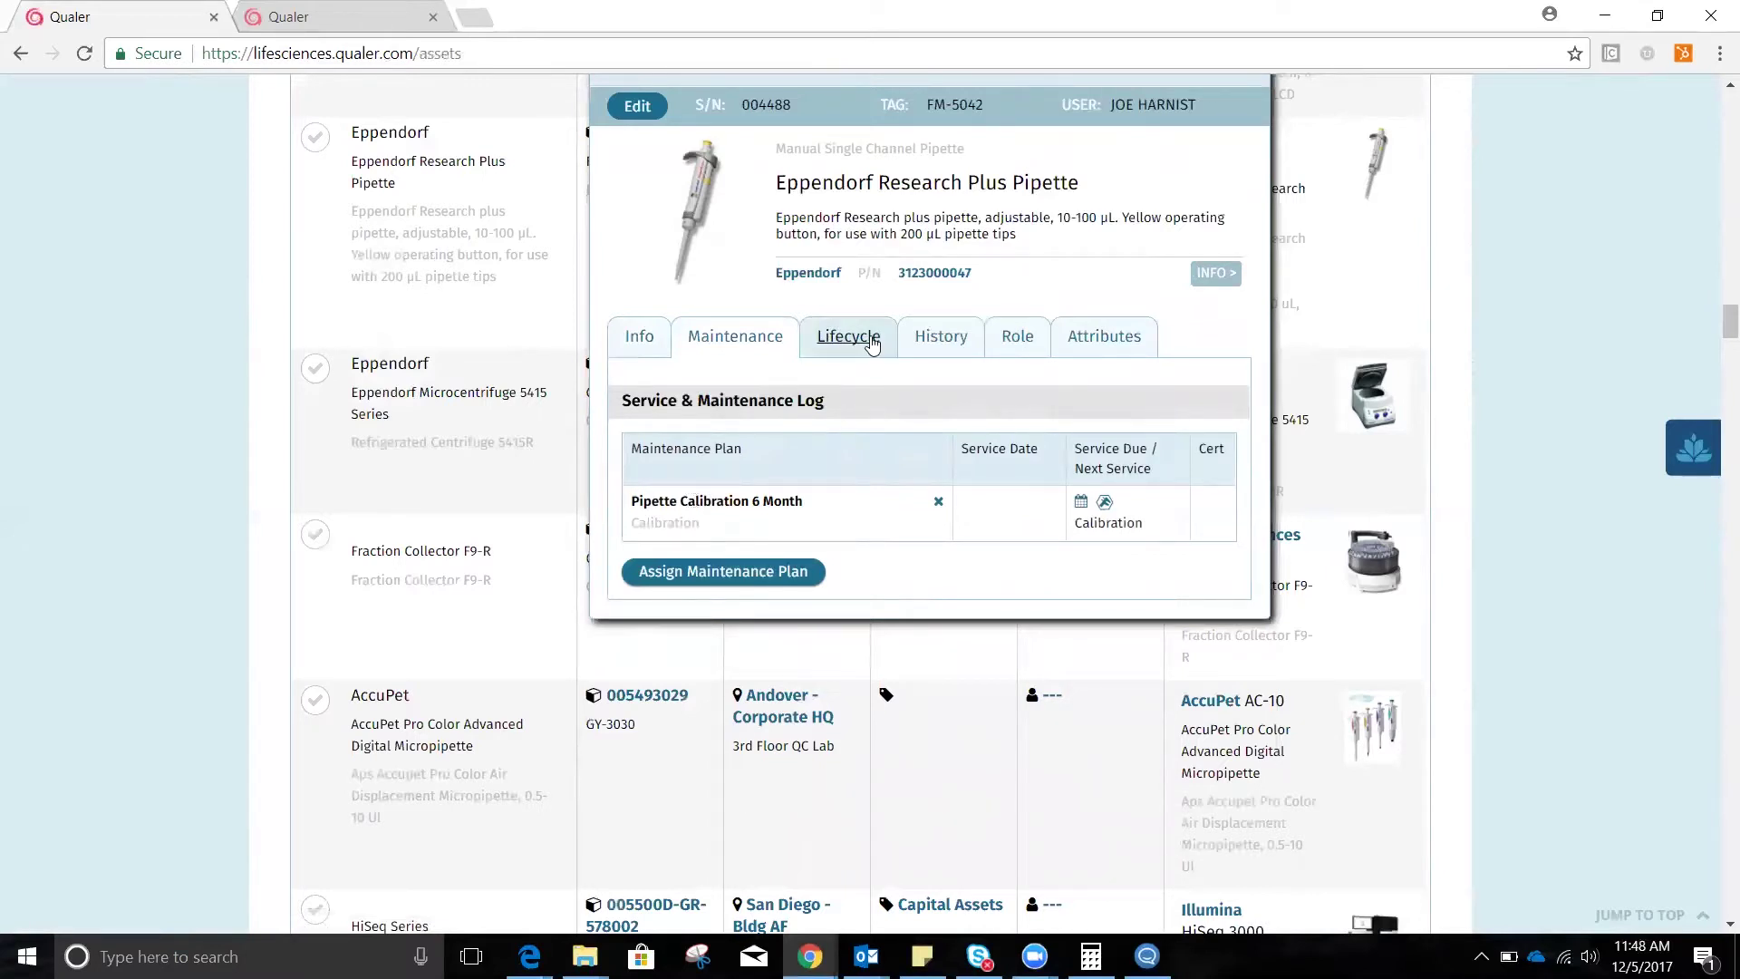
pyautogui.click(849, 338)
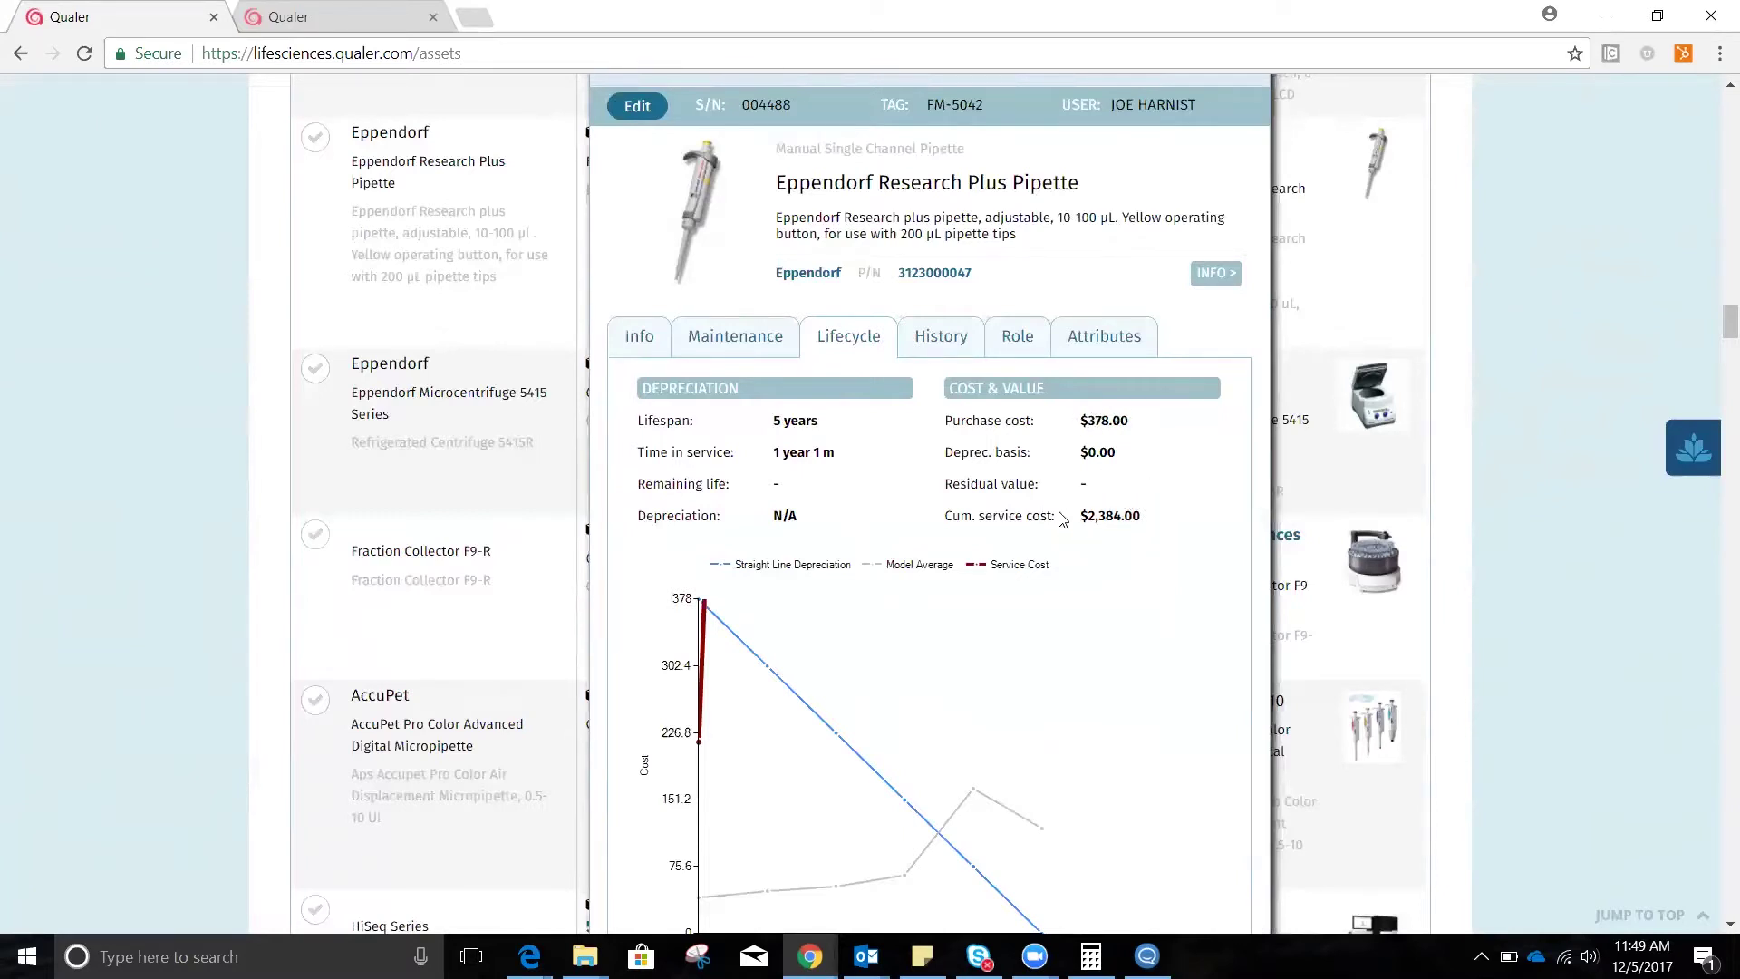
pyautogui.scroll(-3, 1107, 516)
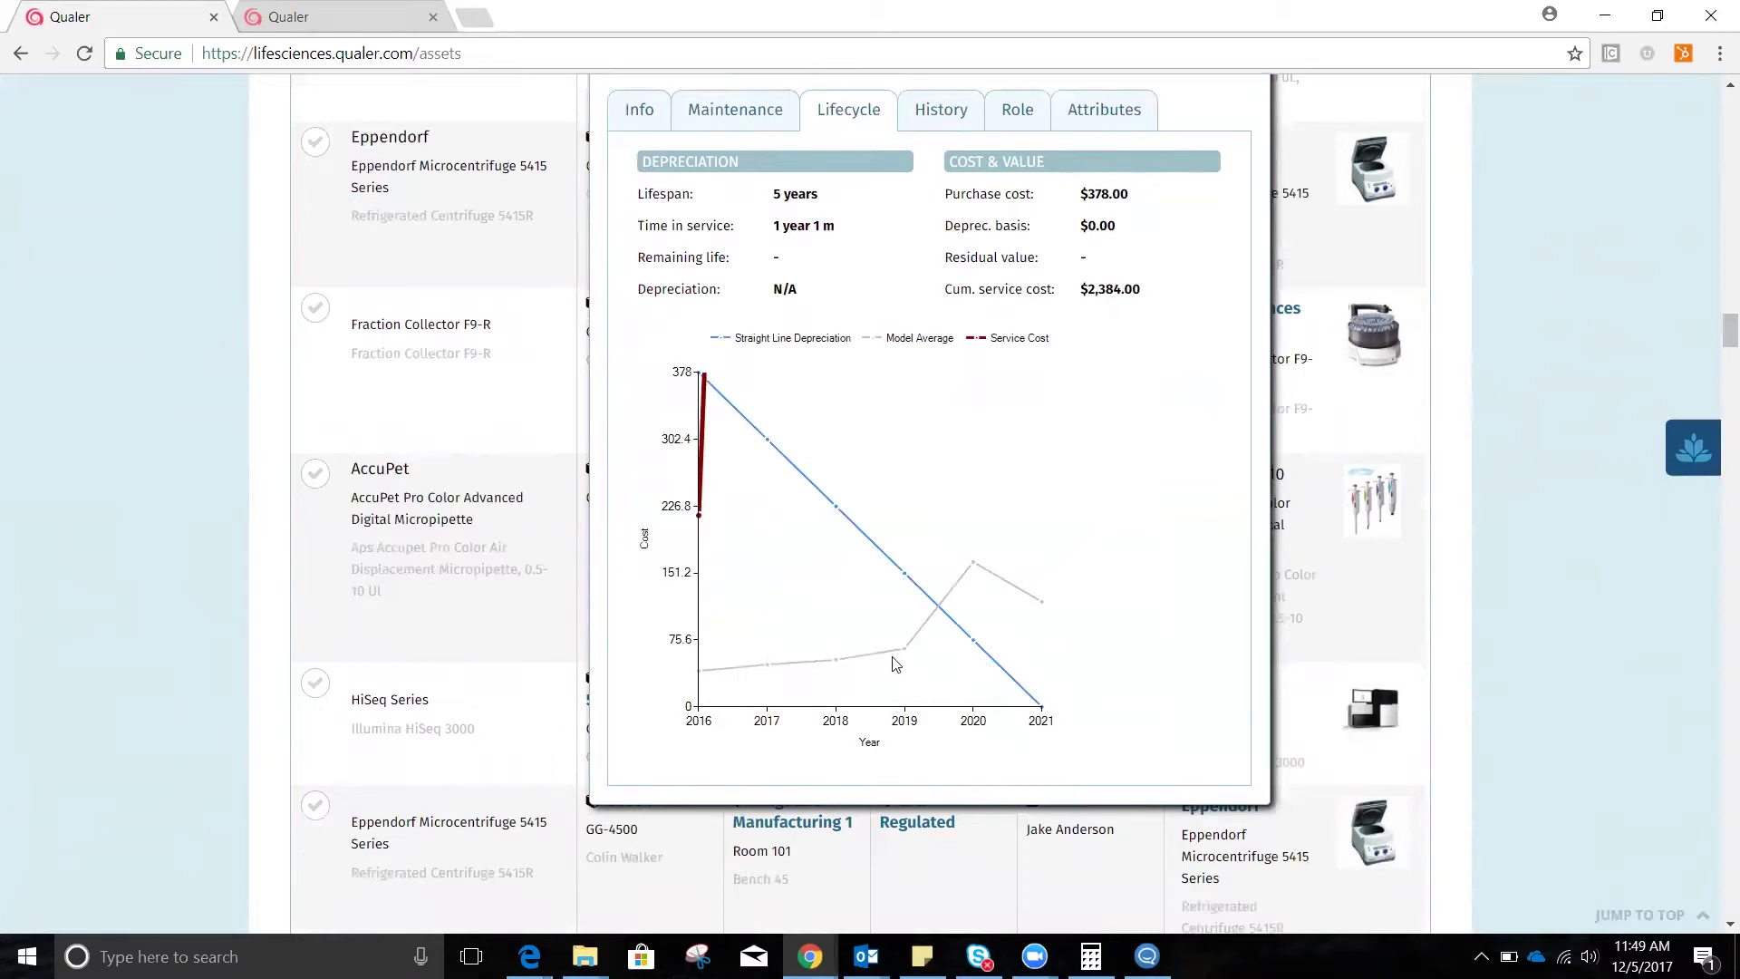
pyautogui.scroll(3, 934, 625)
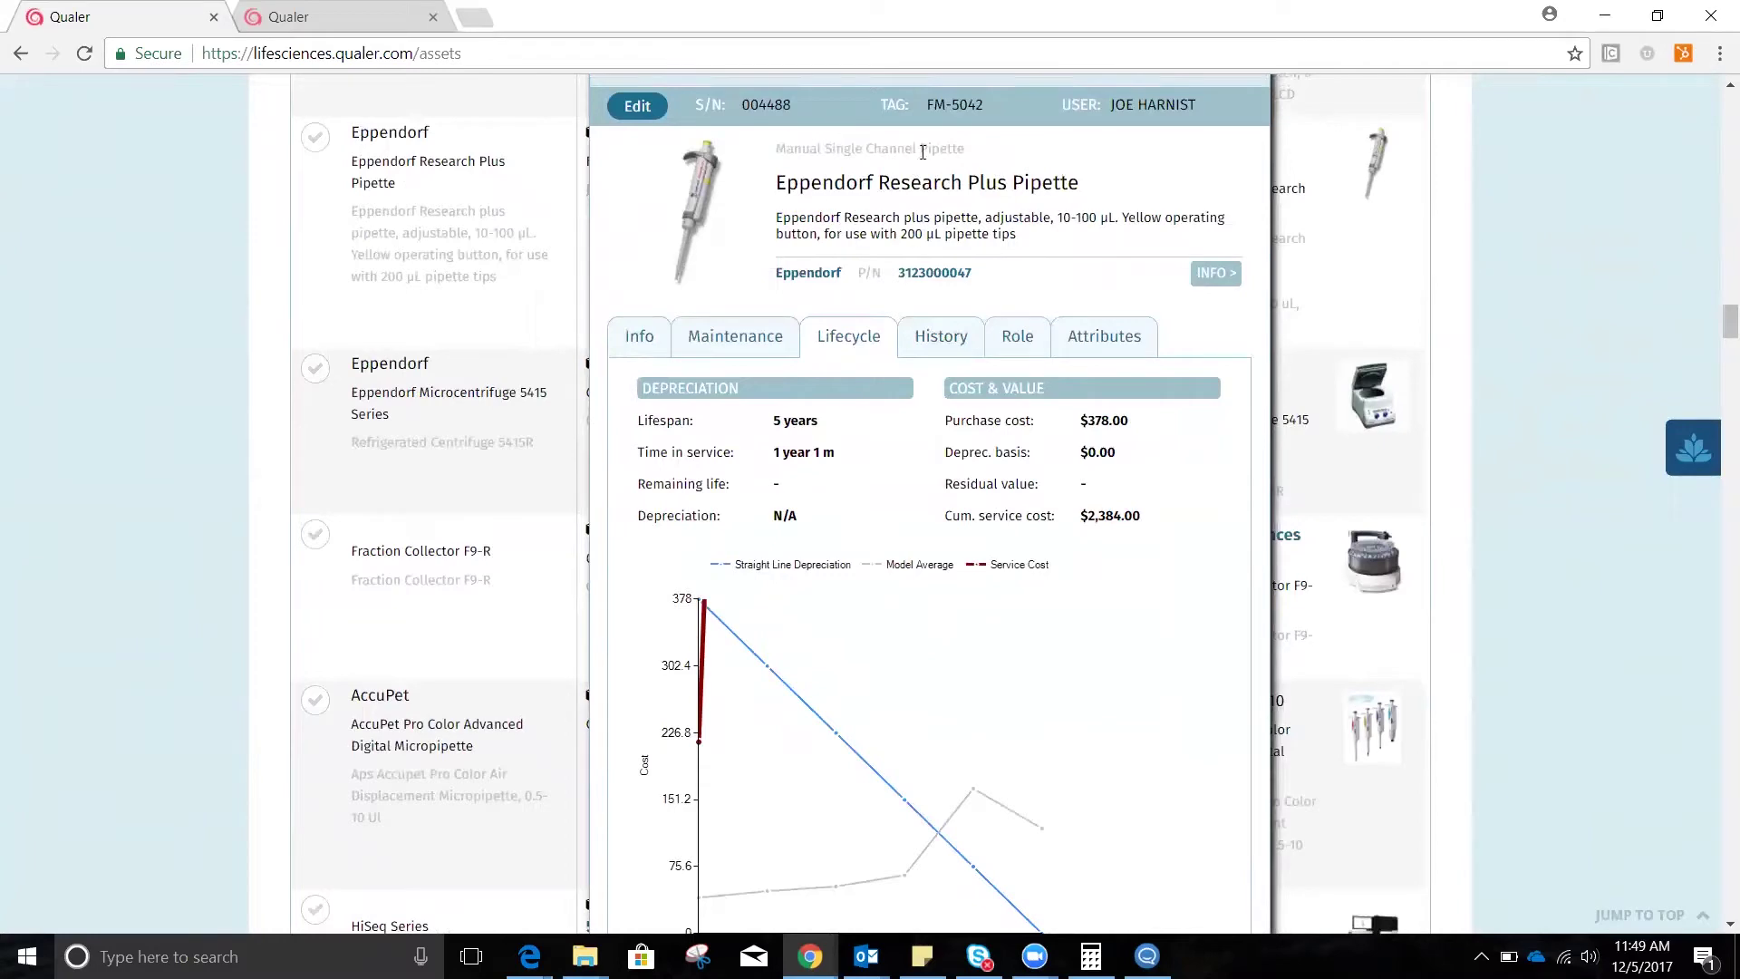
pyautogui.scroll(-3, 1059, 553)
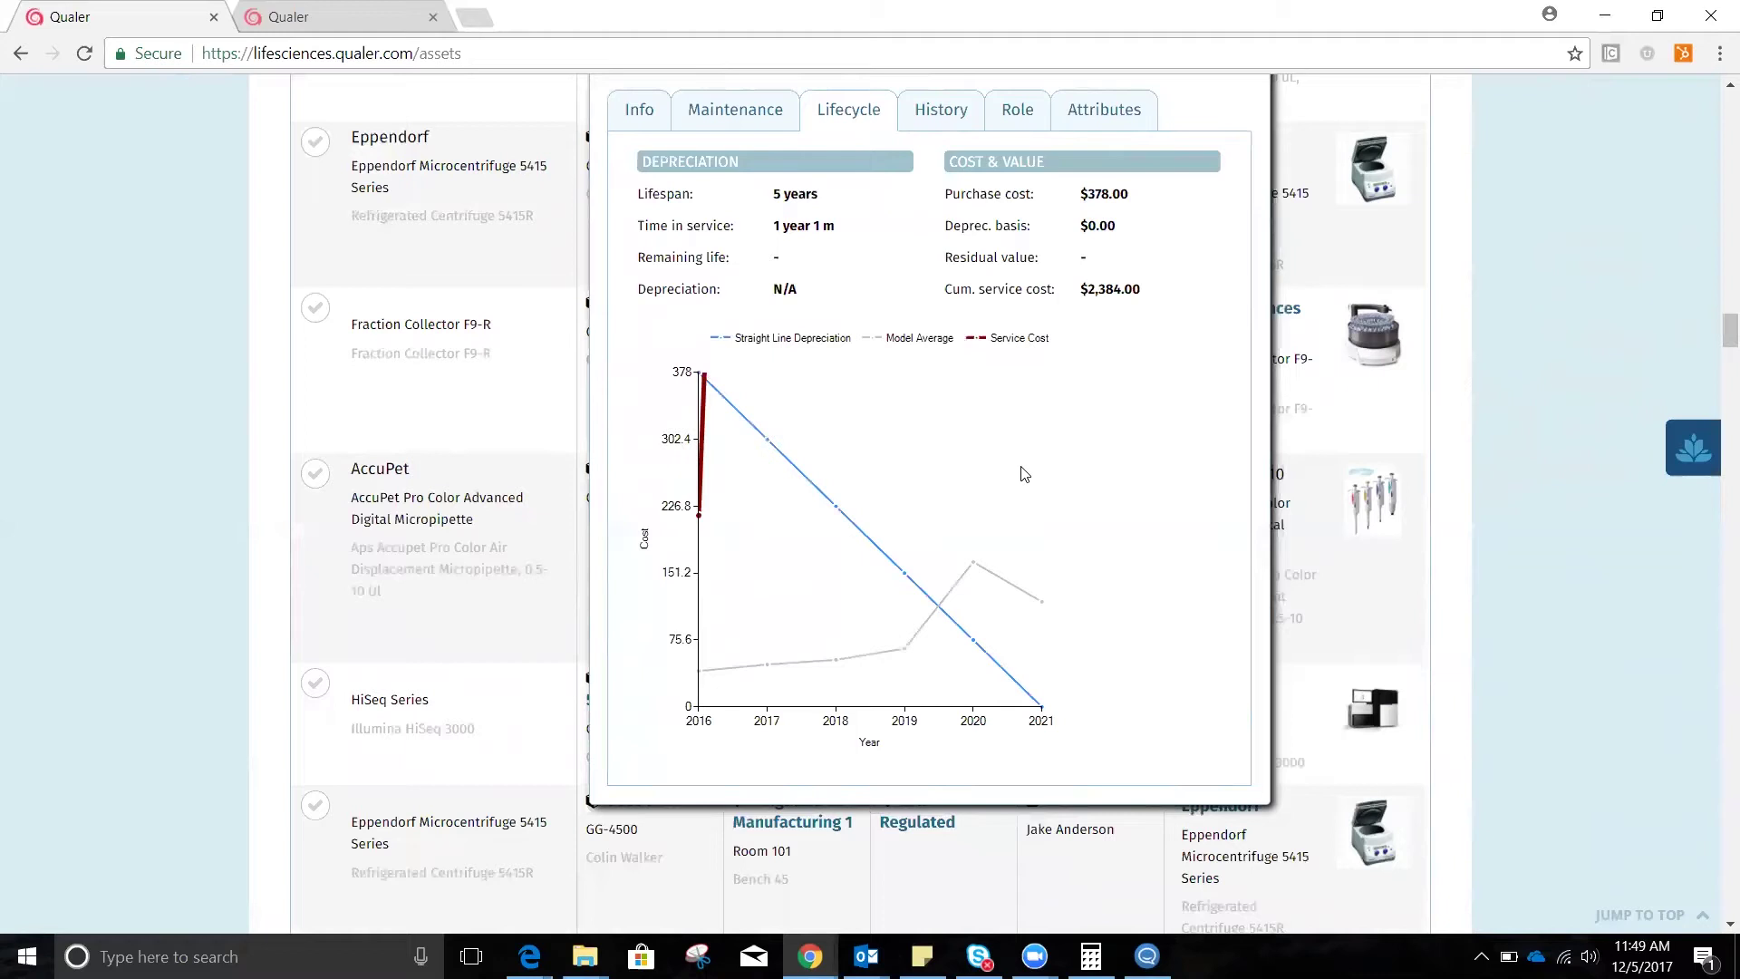
pyautogui.scroll(1, 1024, 474)
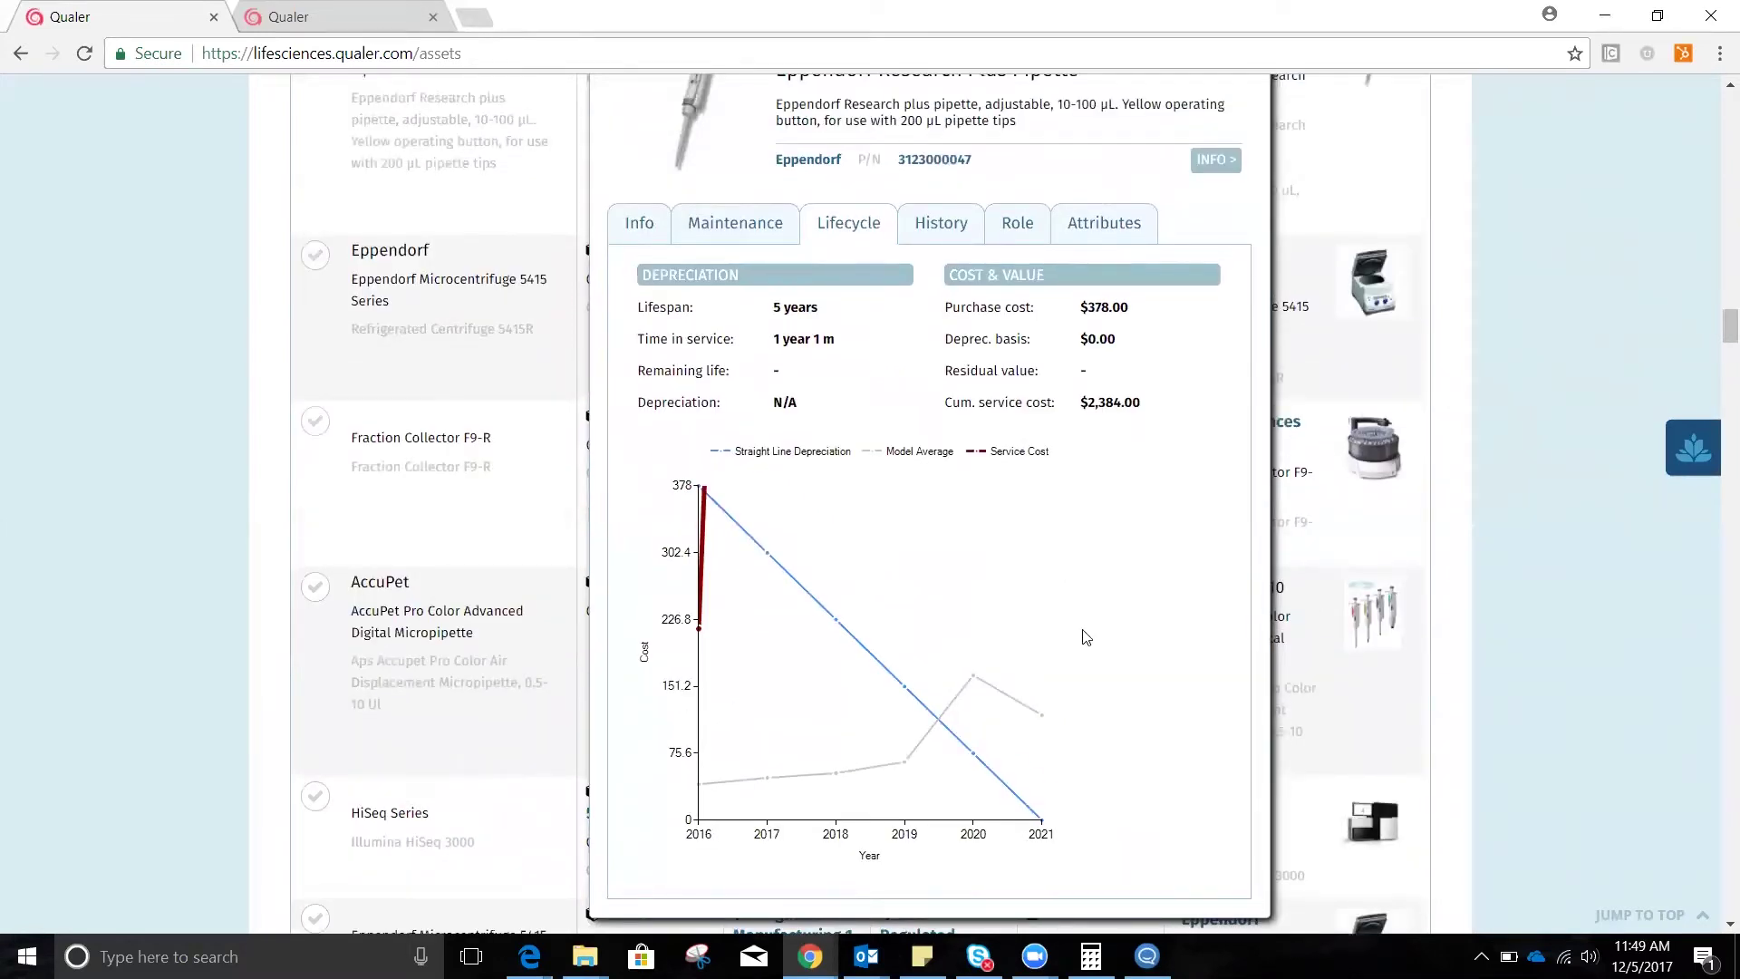
# Look through the pipette's service history for all maintenance plans
pyautogui.click(947, 230)
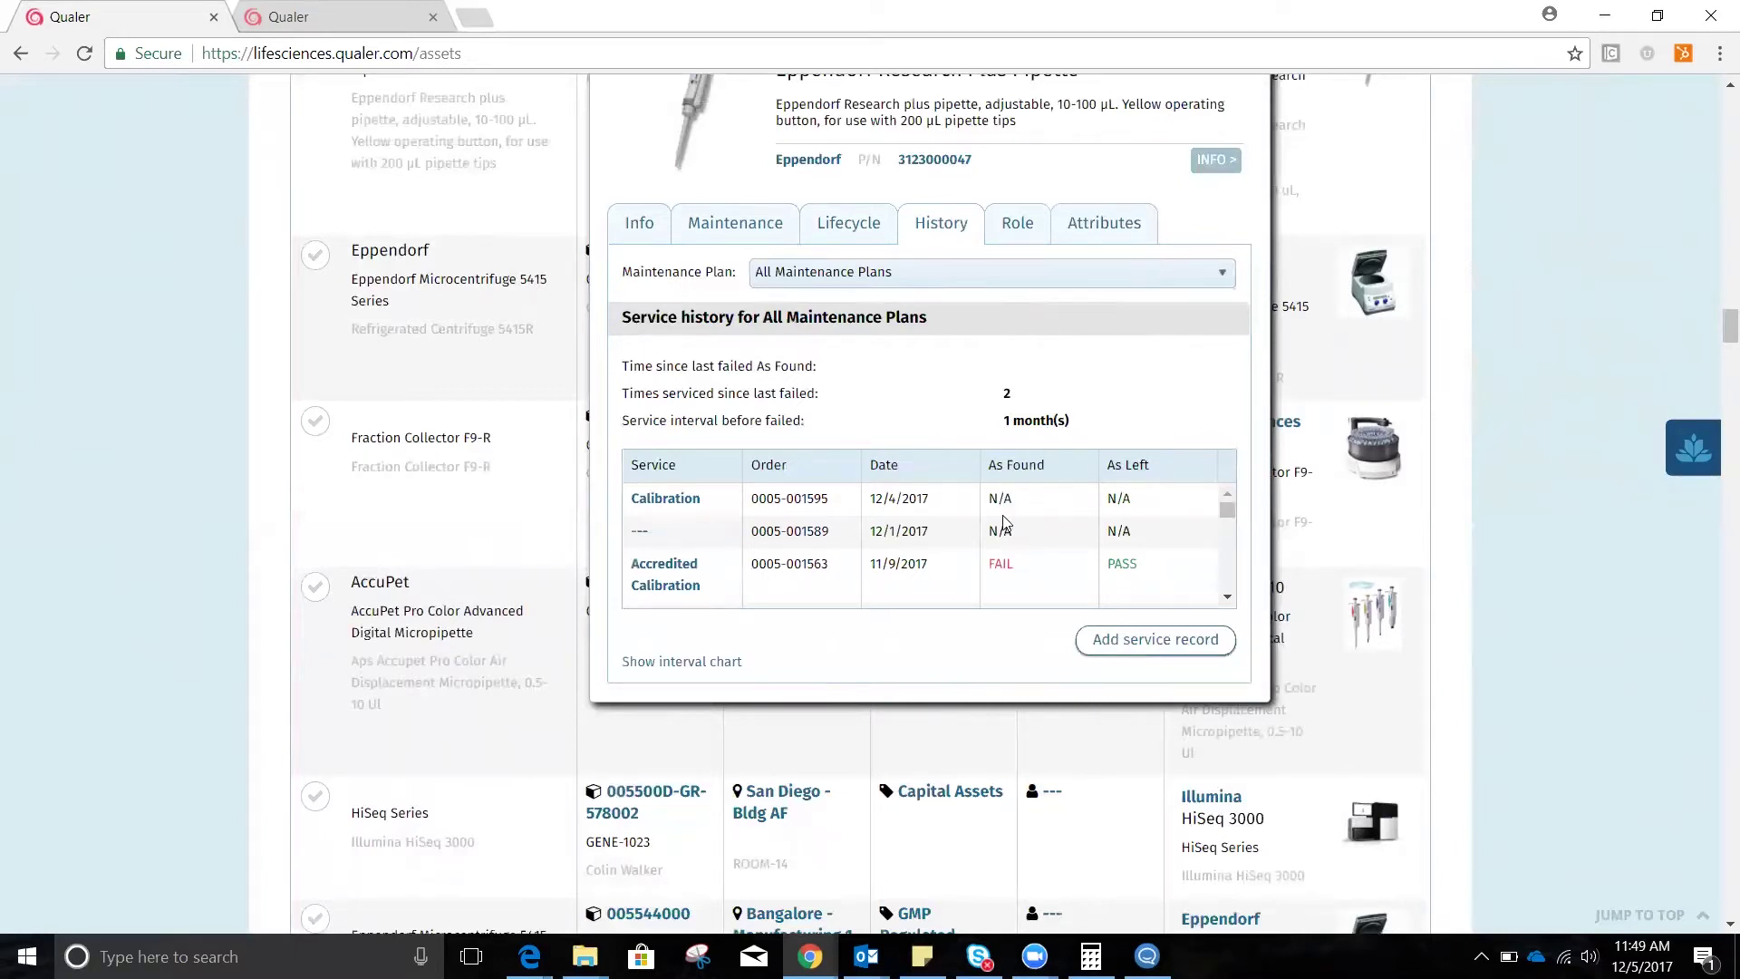
pyautogui.scroll(-5, 1033, 516)
pyautogui.scroll(-2, 1039, 517)
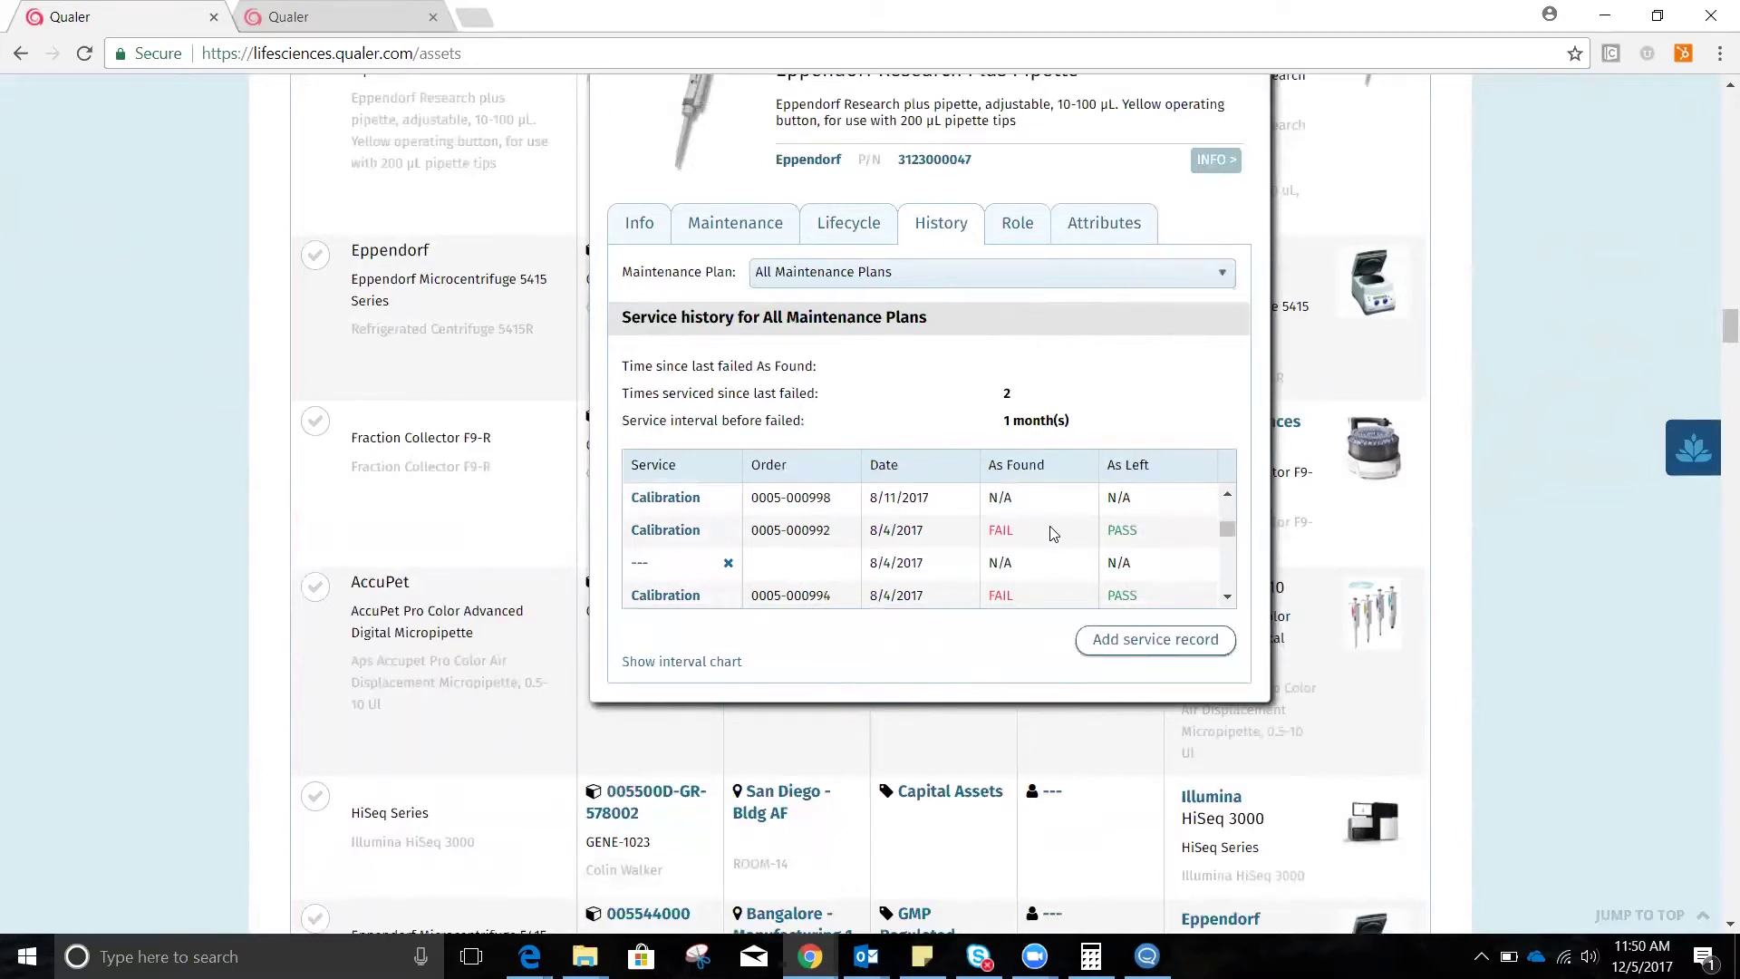
pyautogui.scroll(-3, 1051, 533)
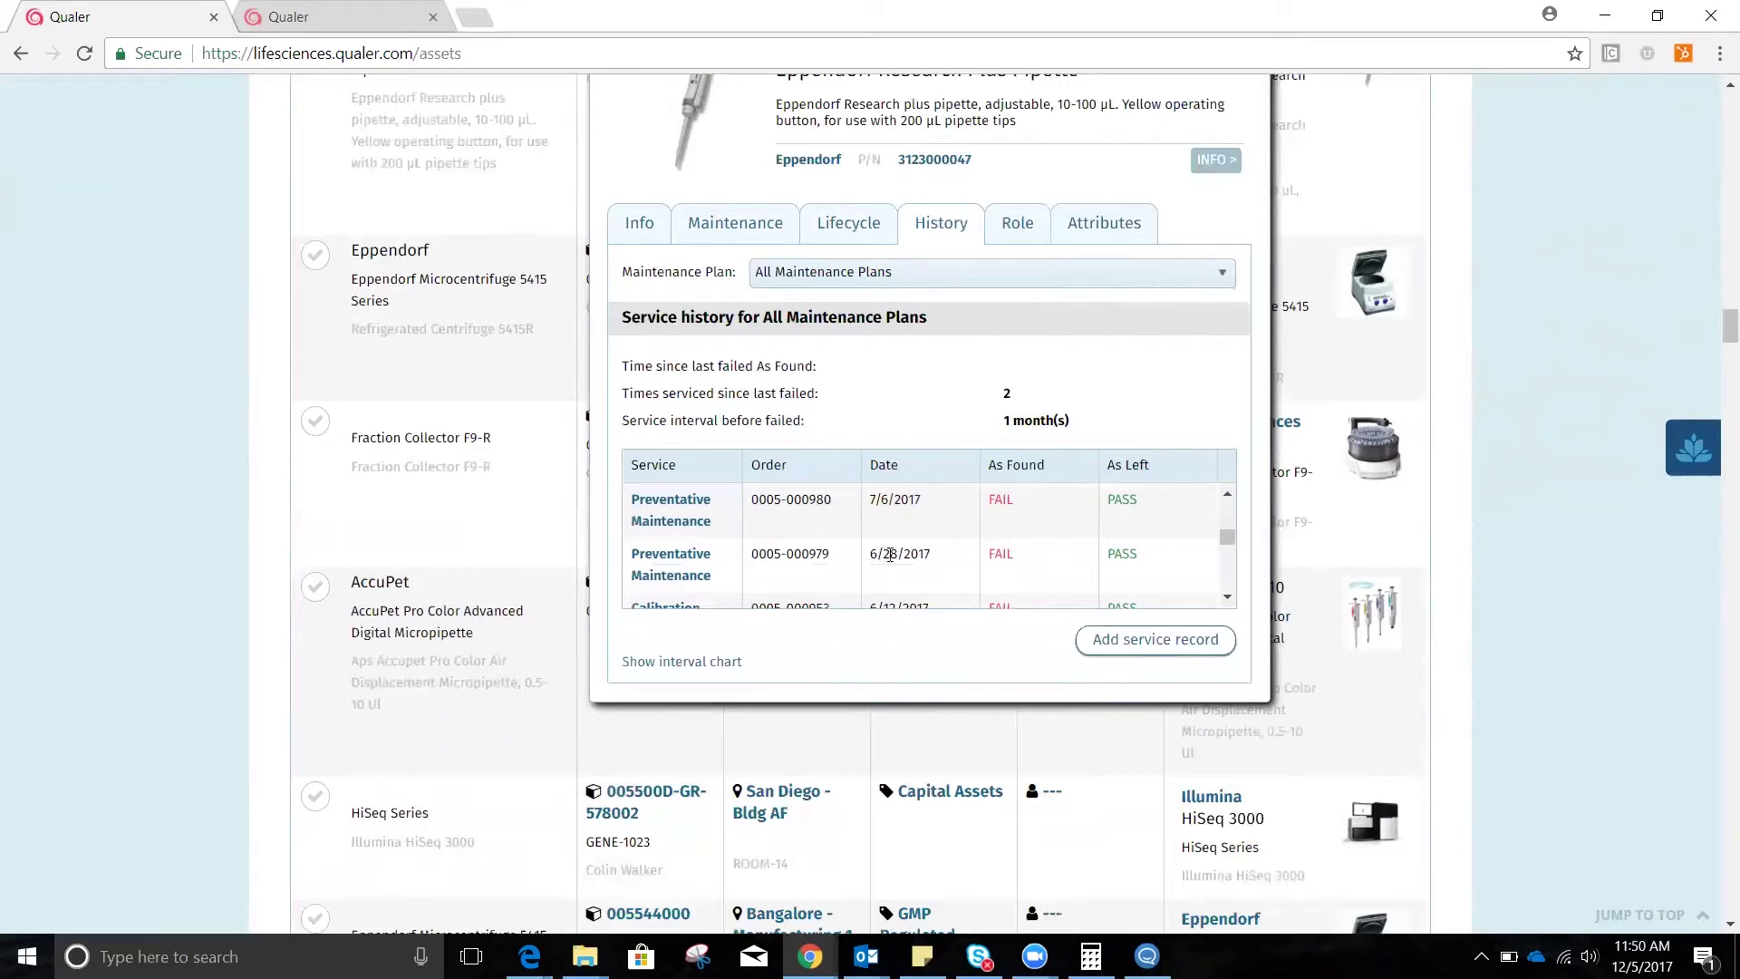
# Review the schedule, provider, order, charges and documents of the pipette's 6/28/2017 Preventative Maintenance service record, and close the record
pyautogui.click(669, 562)
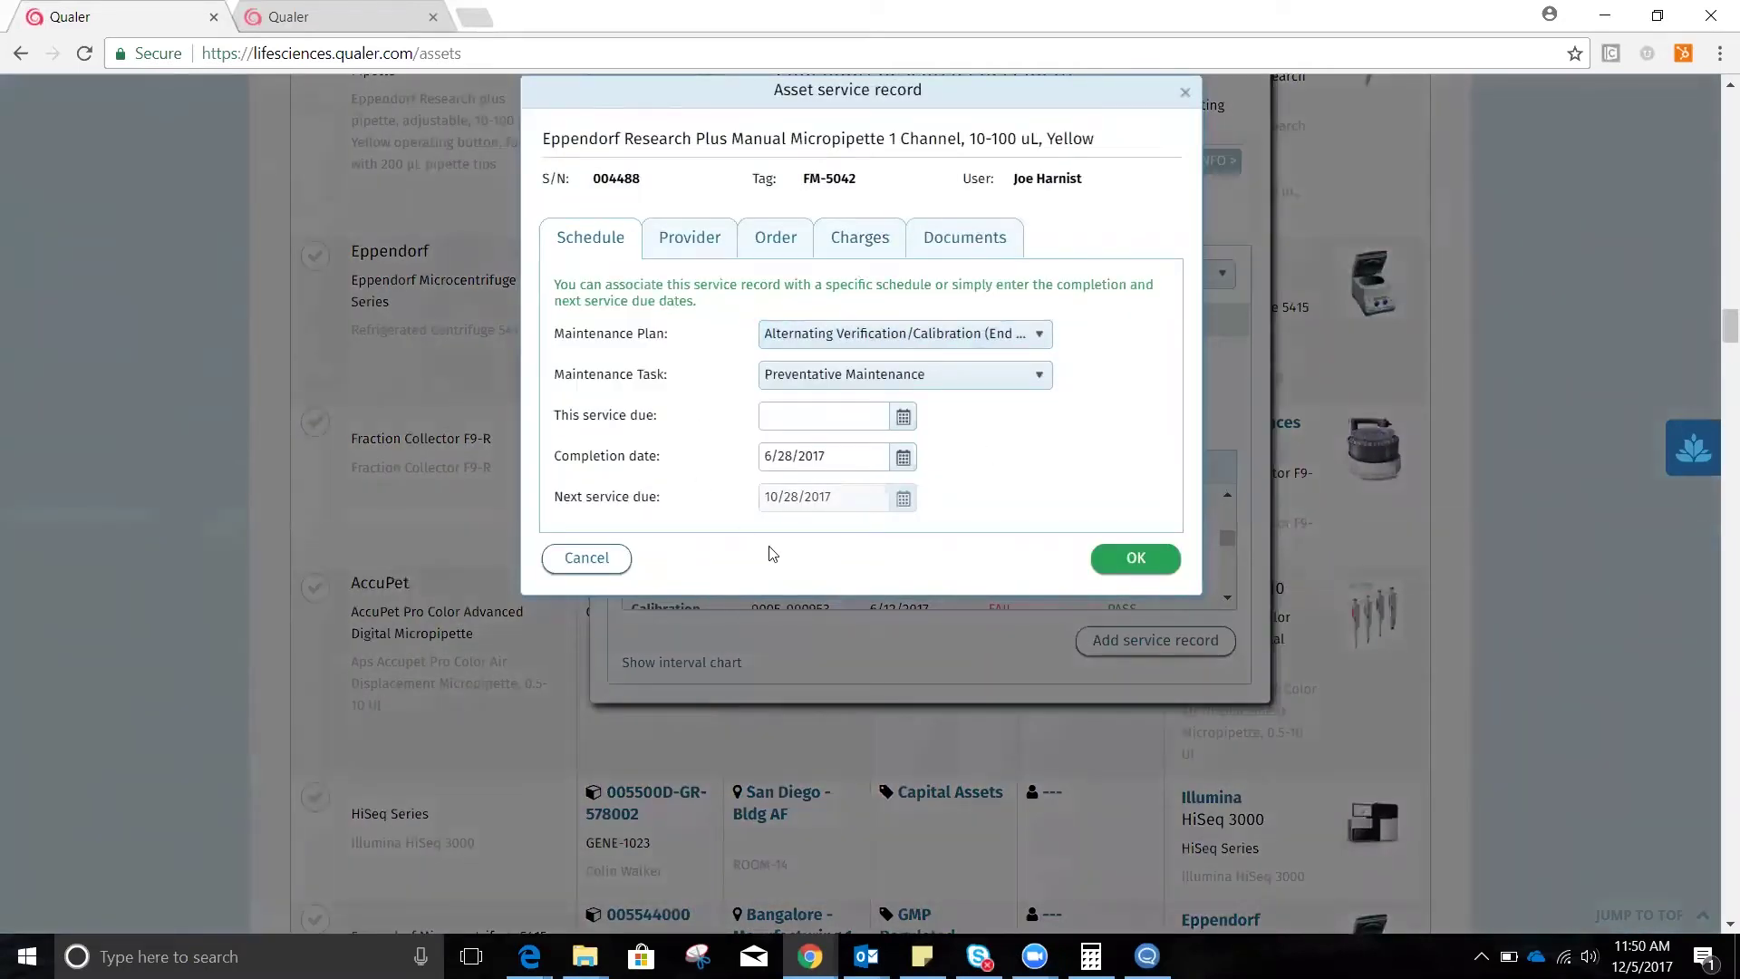
pyautogui.click(688, 237)
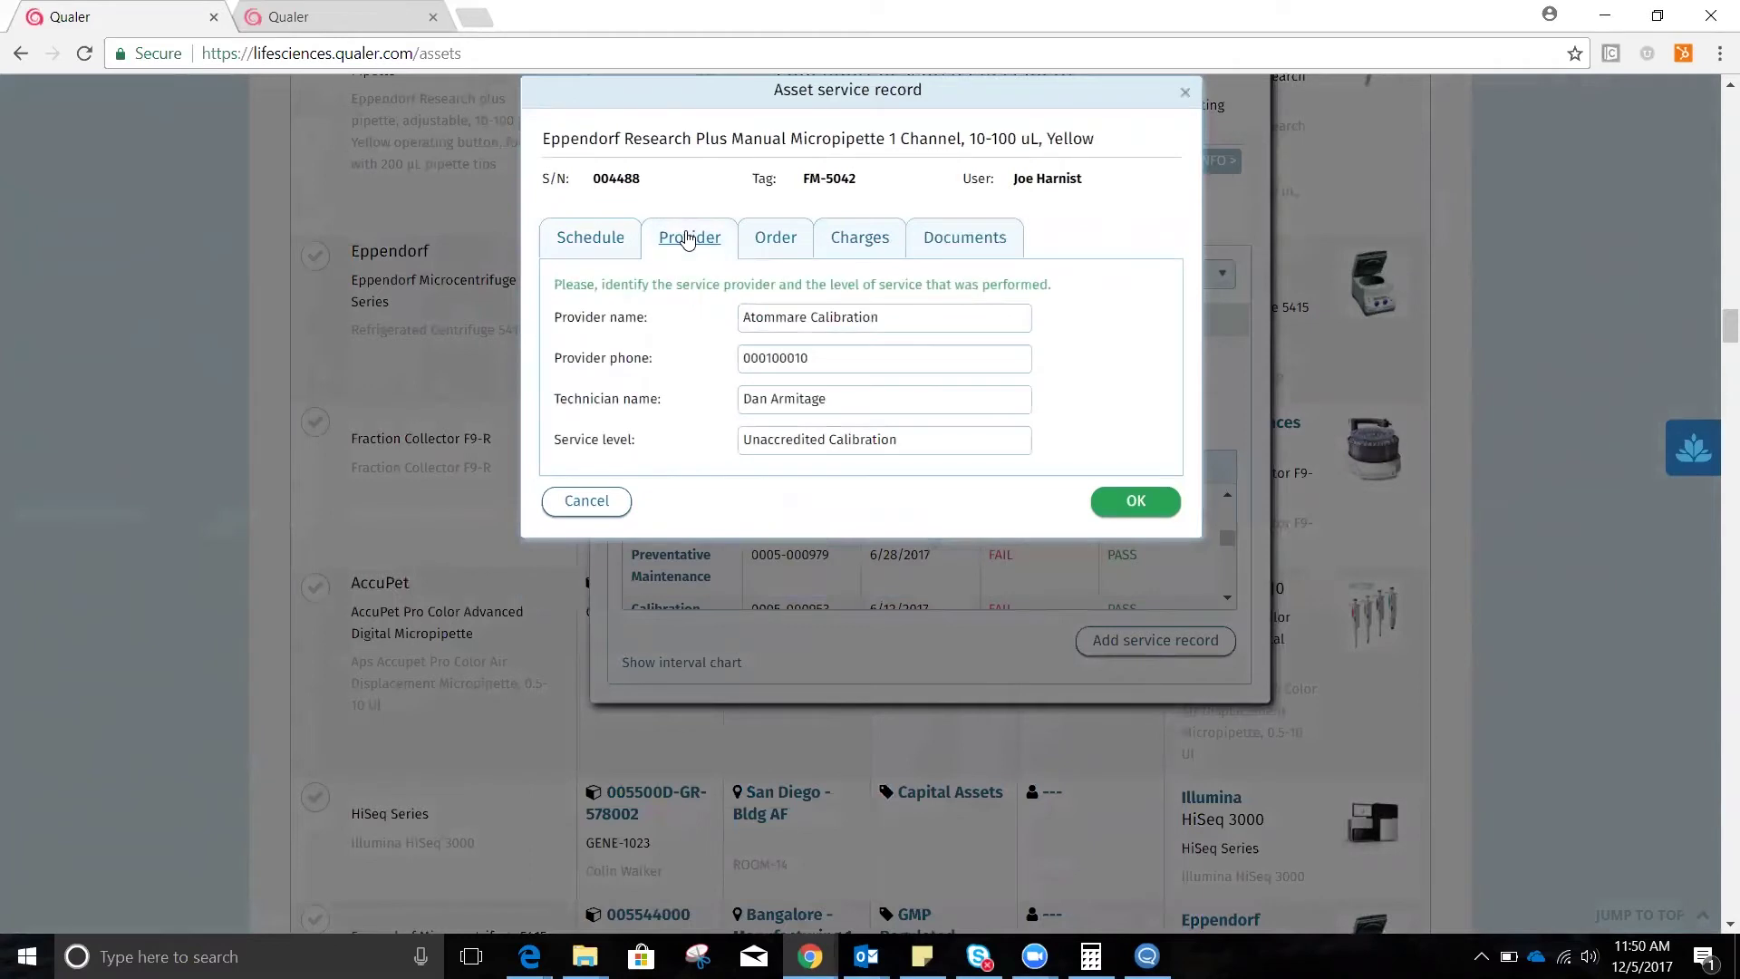
pyautogui.click(777, 245)
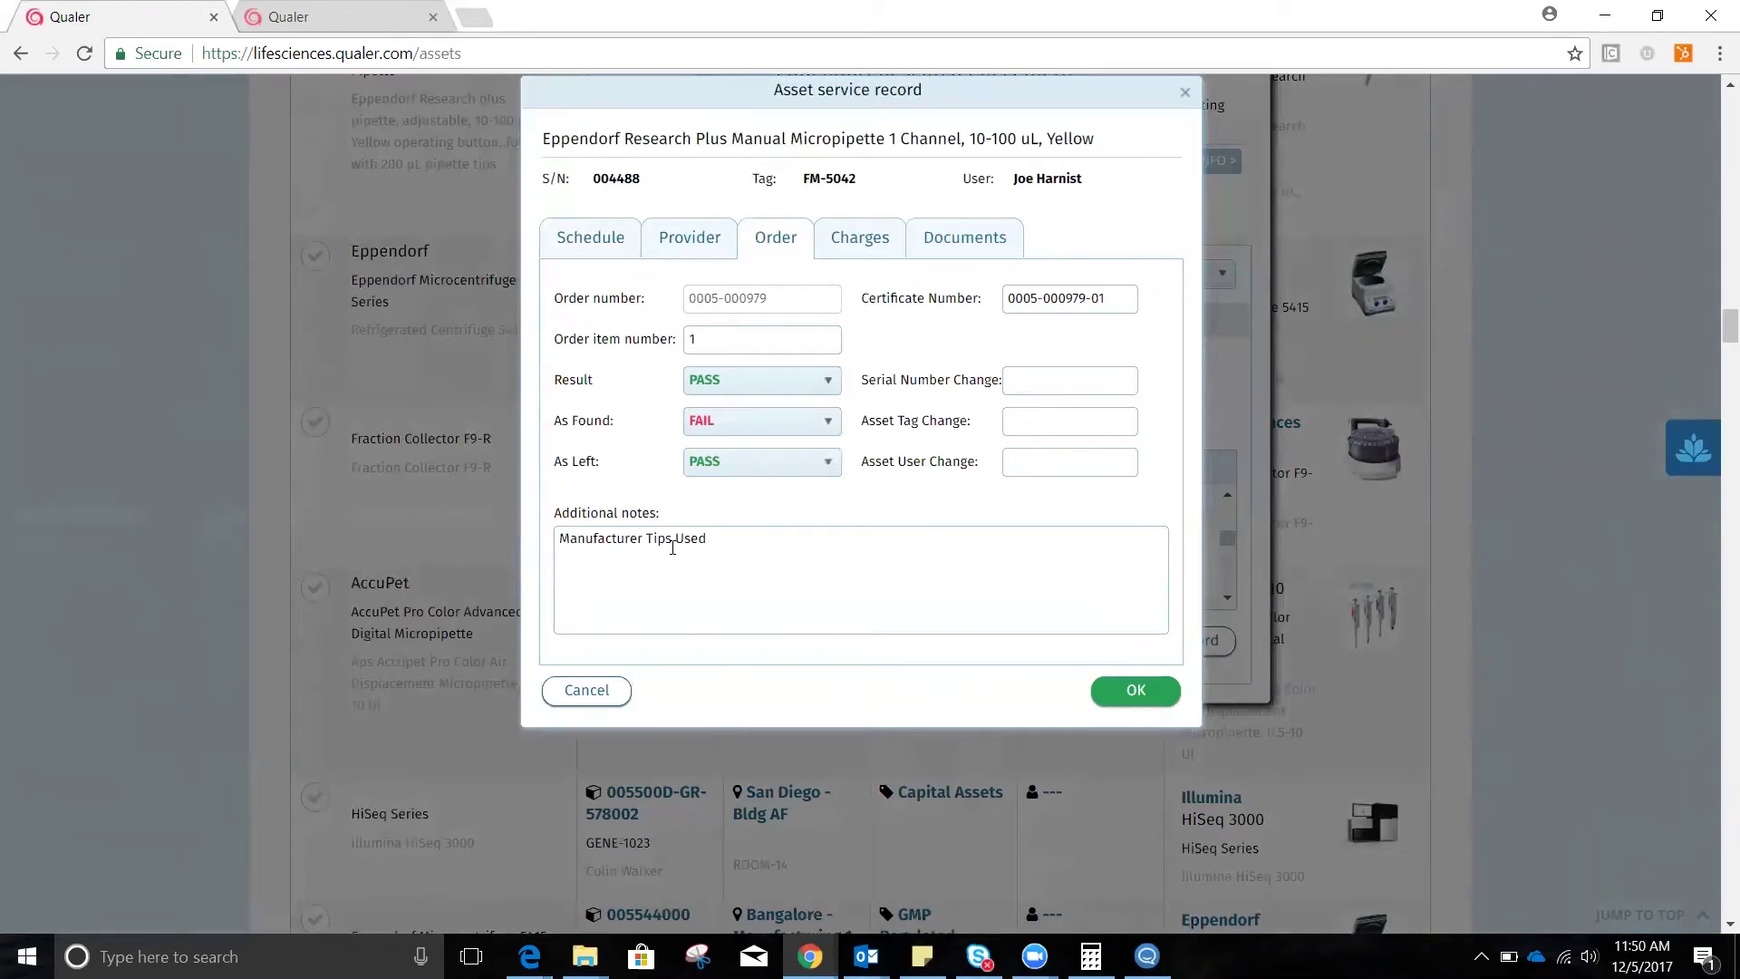
pyautogui.click(858, 240)
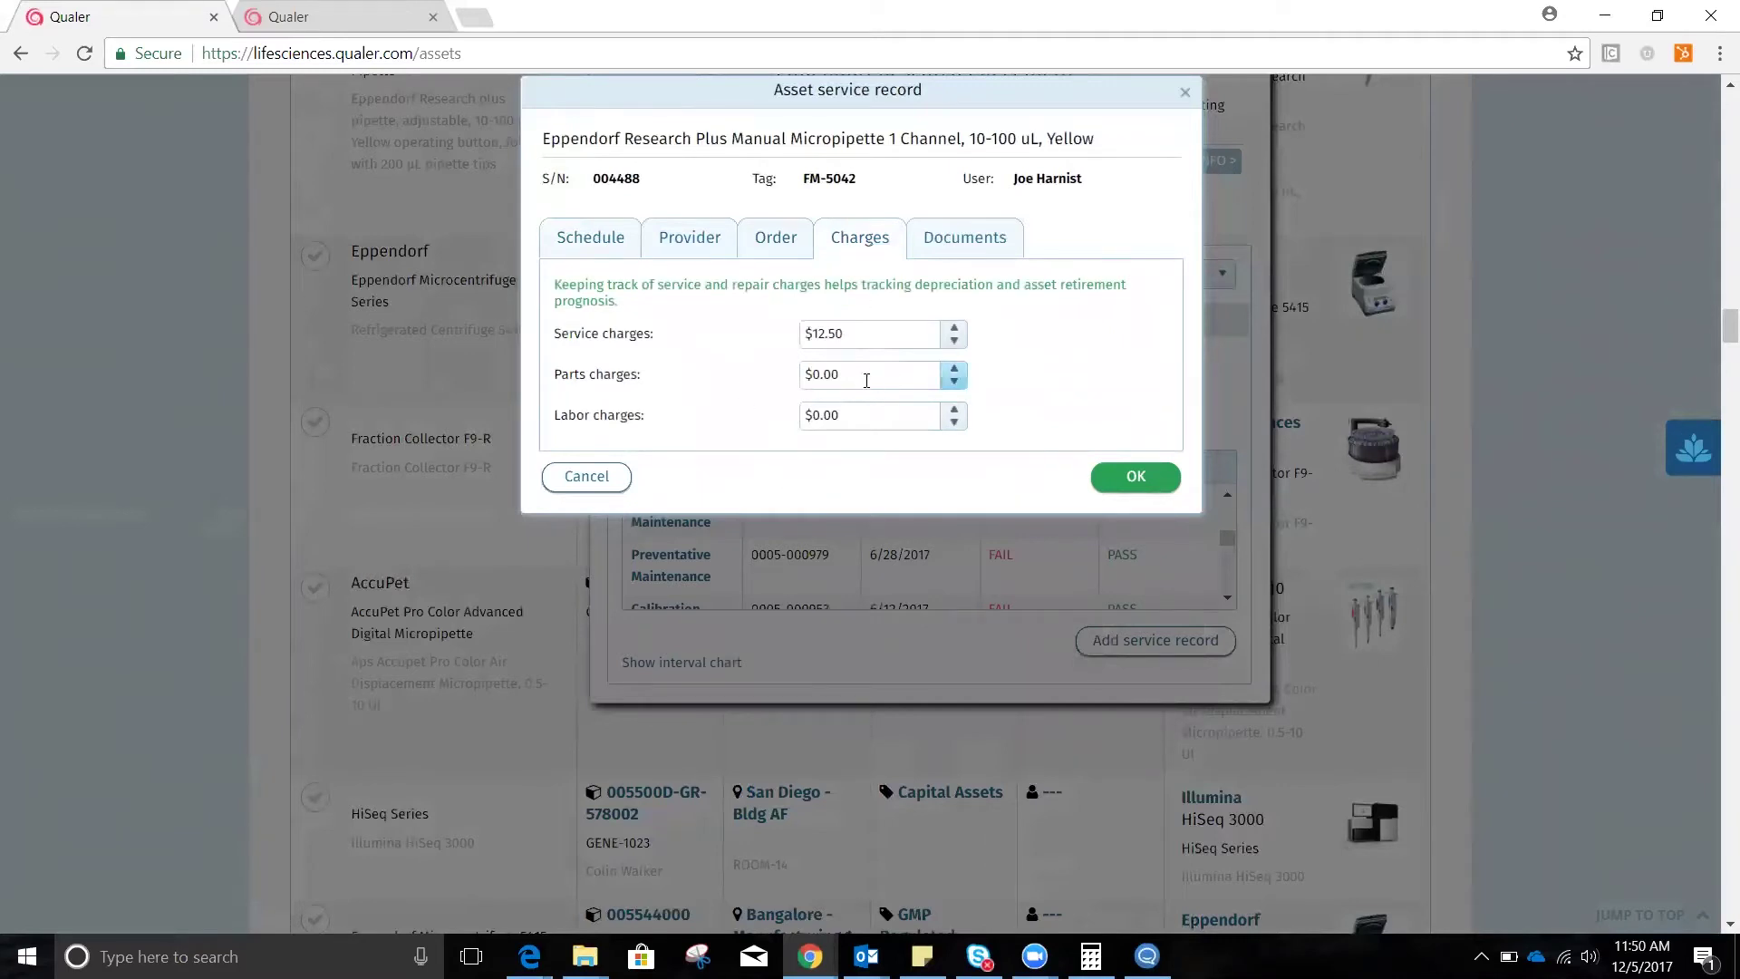
pyautogui.click(963, 264)
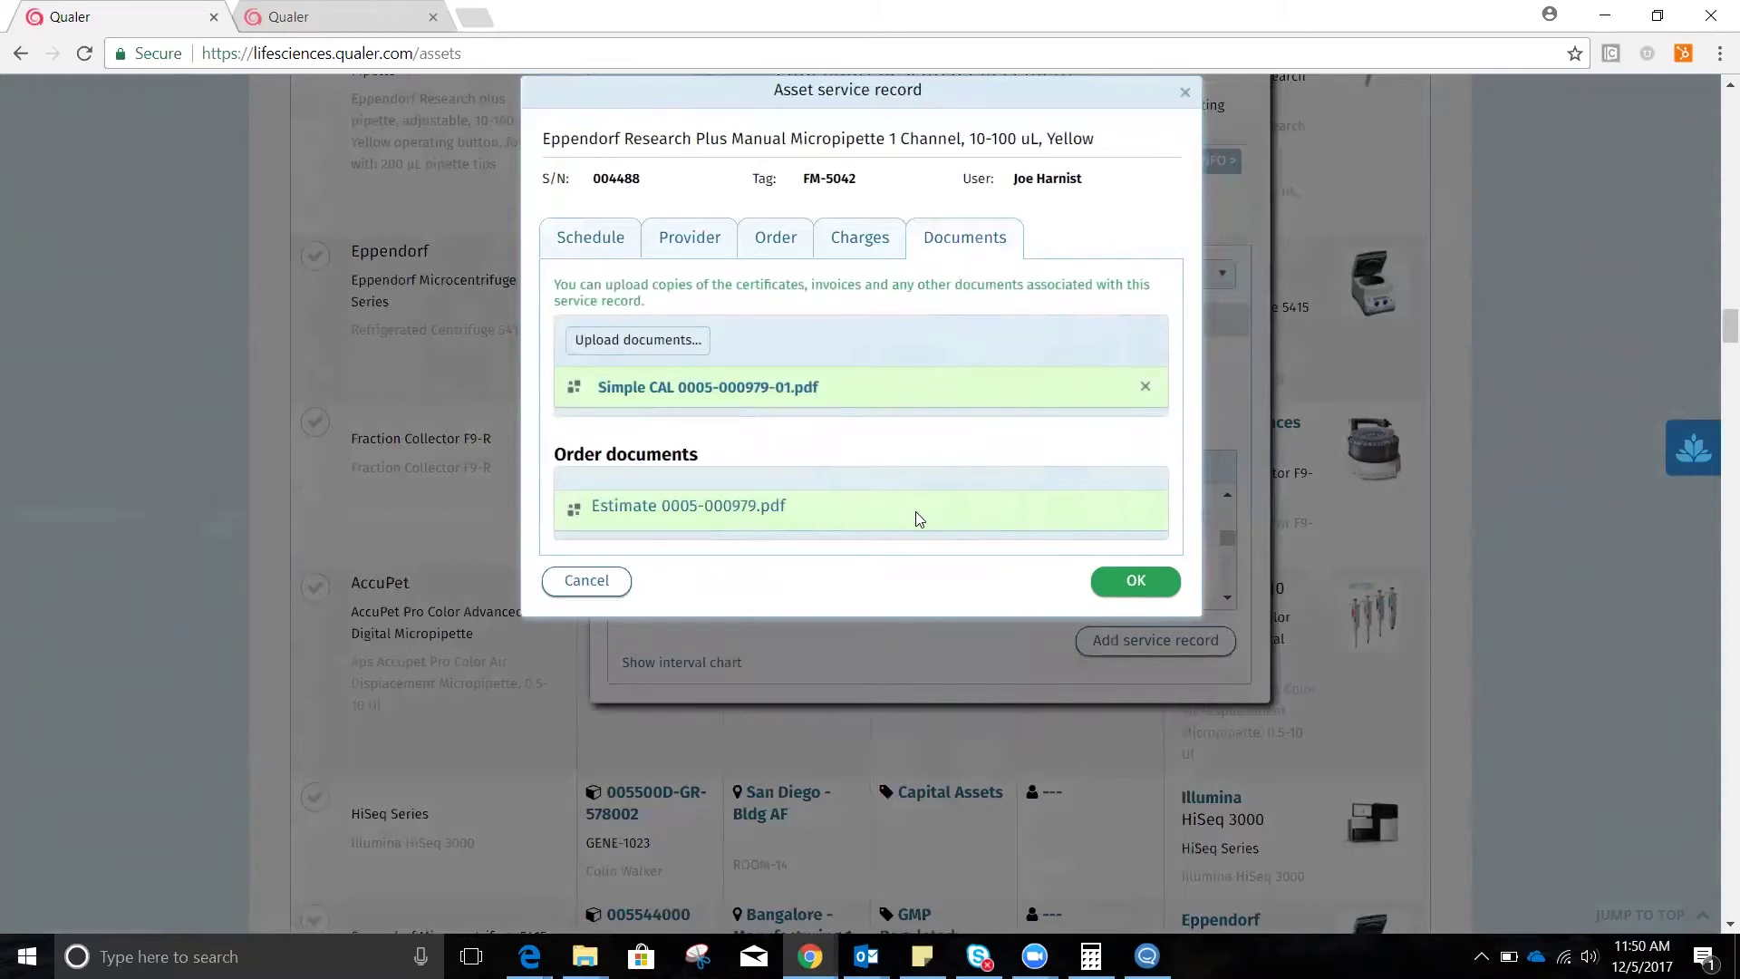
pyautogui.scroll(1, 915, 512)
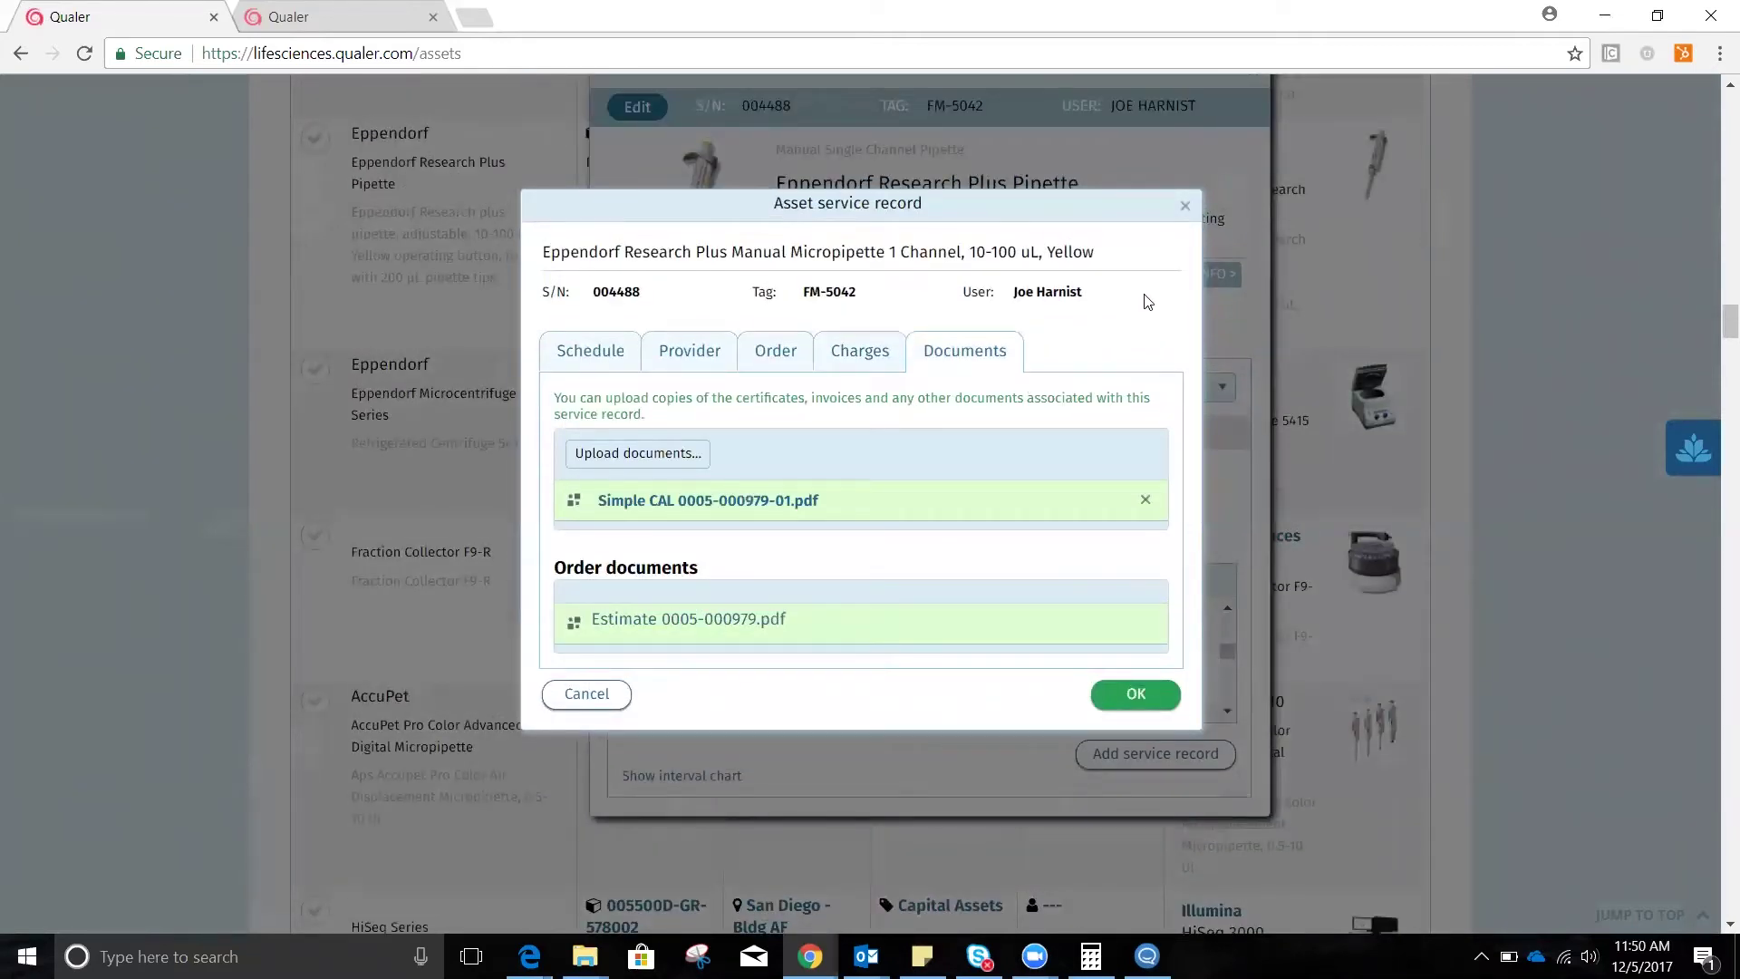
pyautogui.click(1185, 207)
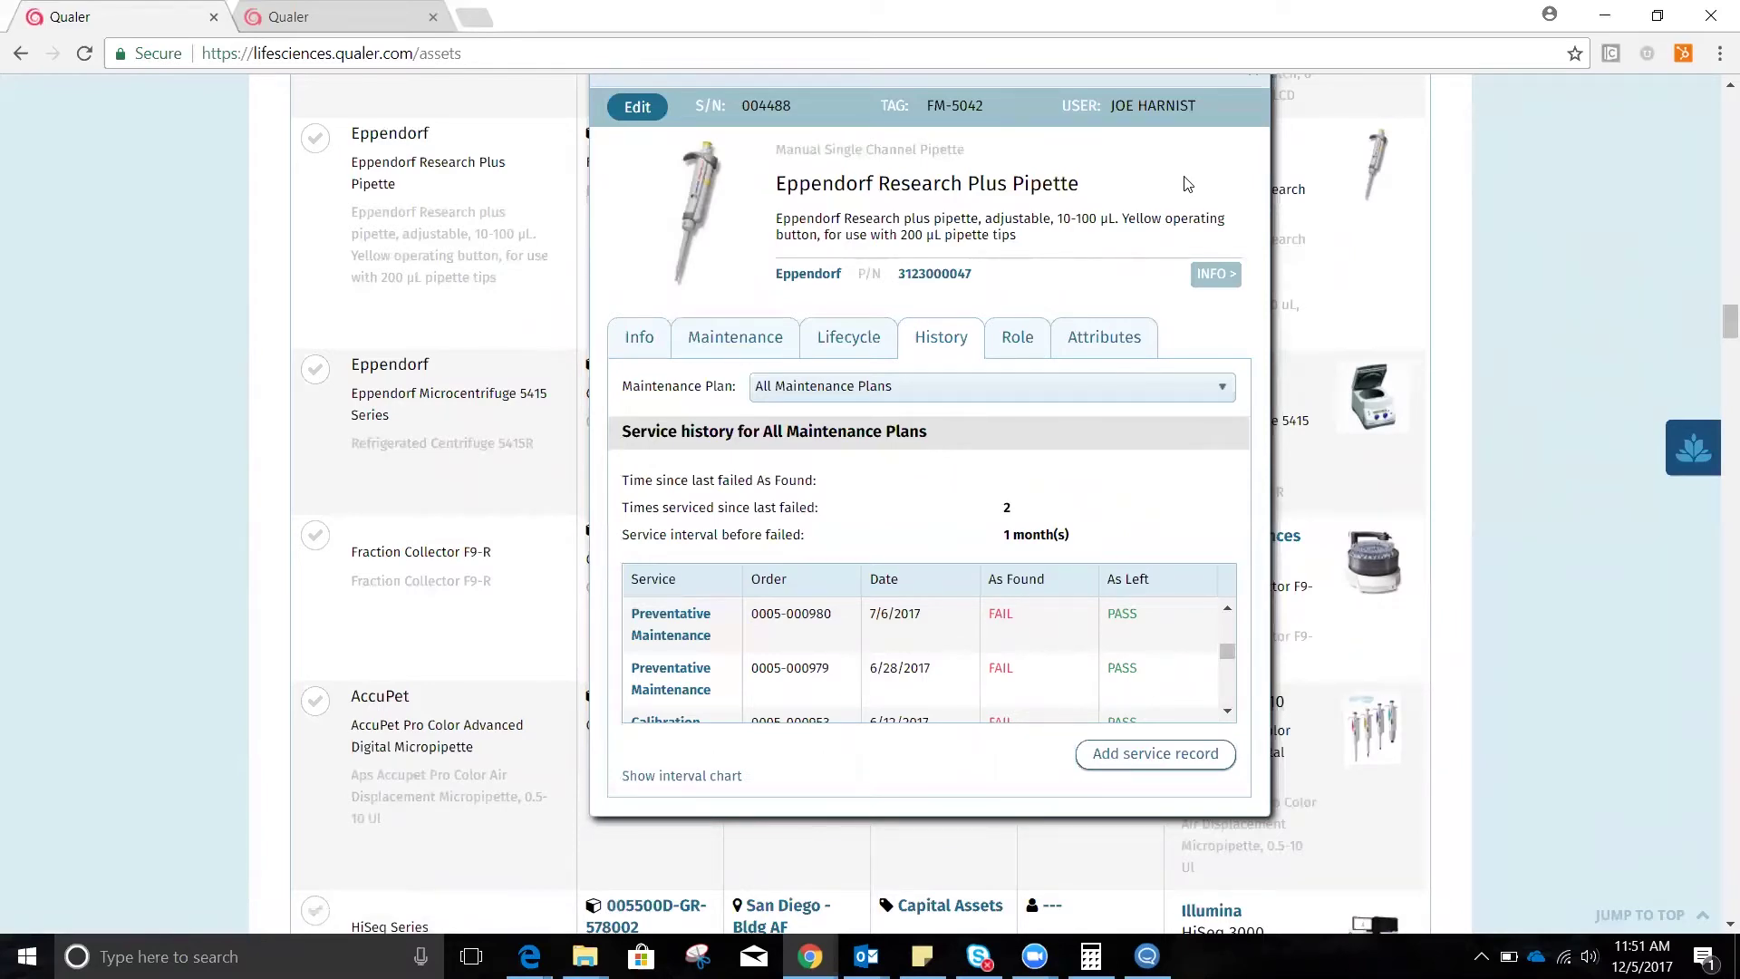
pyautogui.scroll(2, 1101, 234)
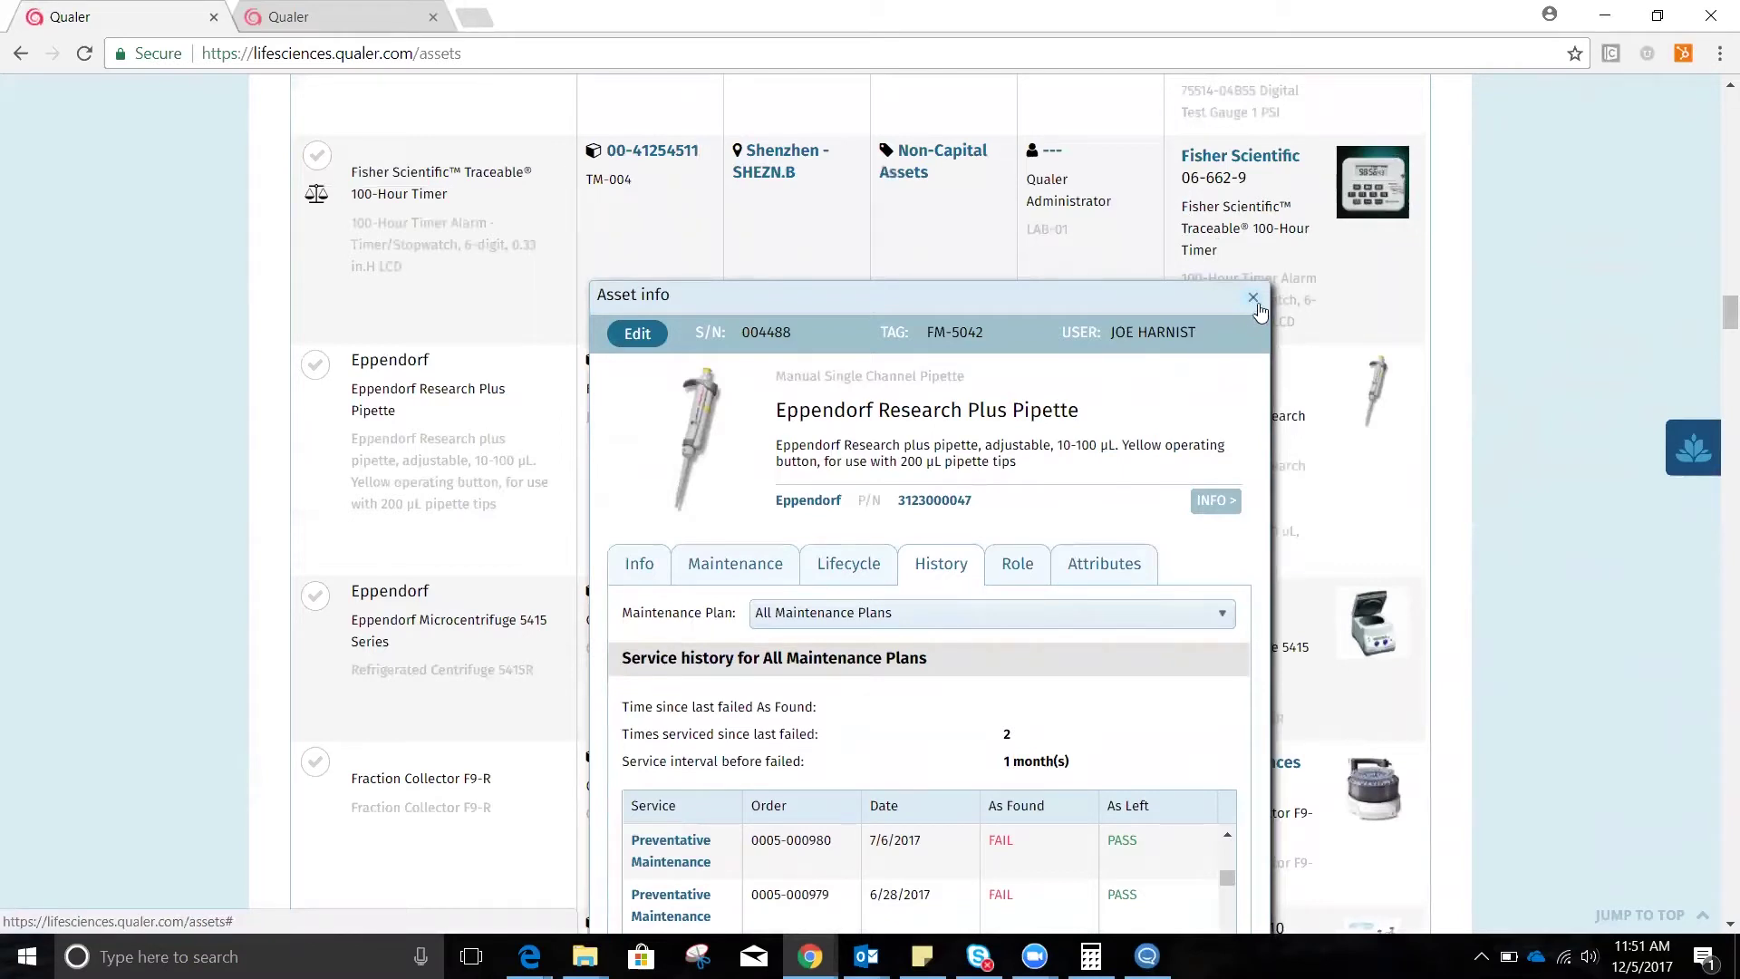
# Close the pipette's asset info, select the Eppendorf Research Plus Pipette in the asset list and start a service request for it
pyautogui.click(1253, 298)
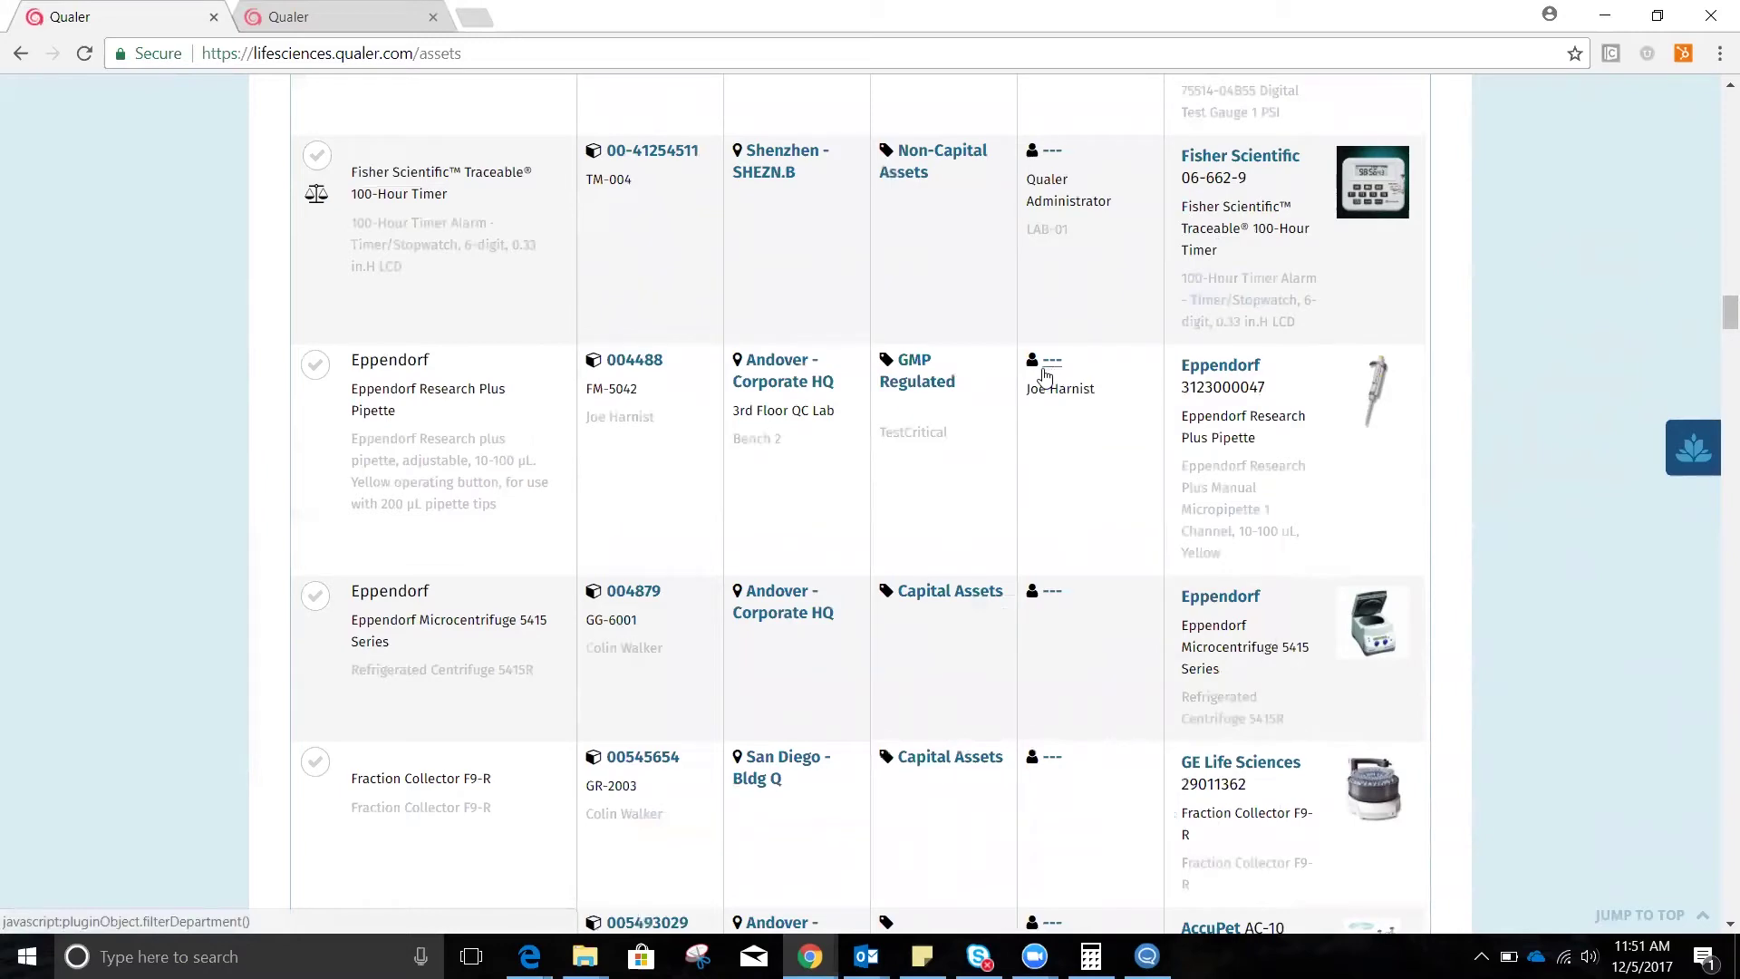
pyautogui.click(315, 364)
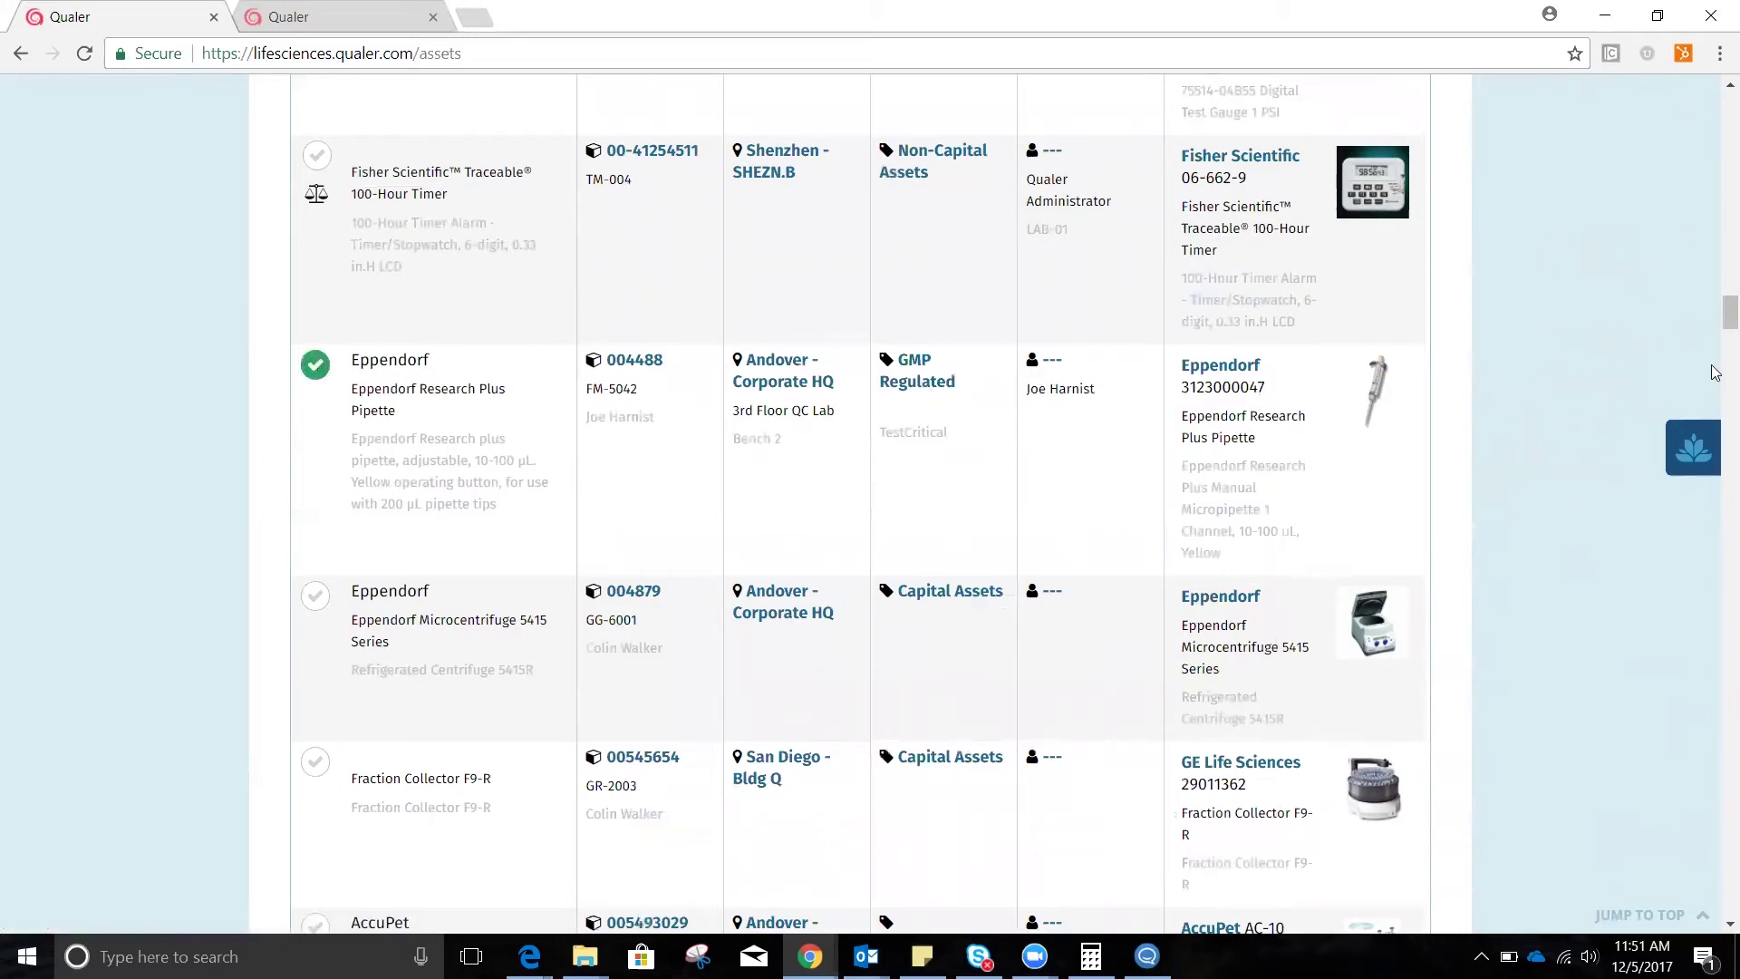
pyautogui.moveTo(1726, 315); pyautogui.dragTo(1727, 107)
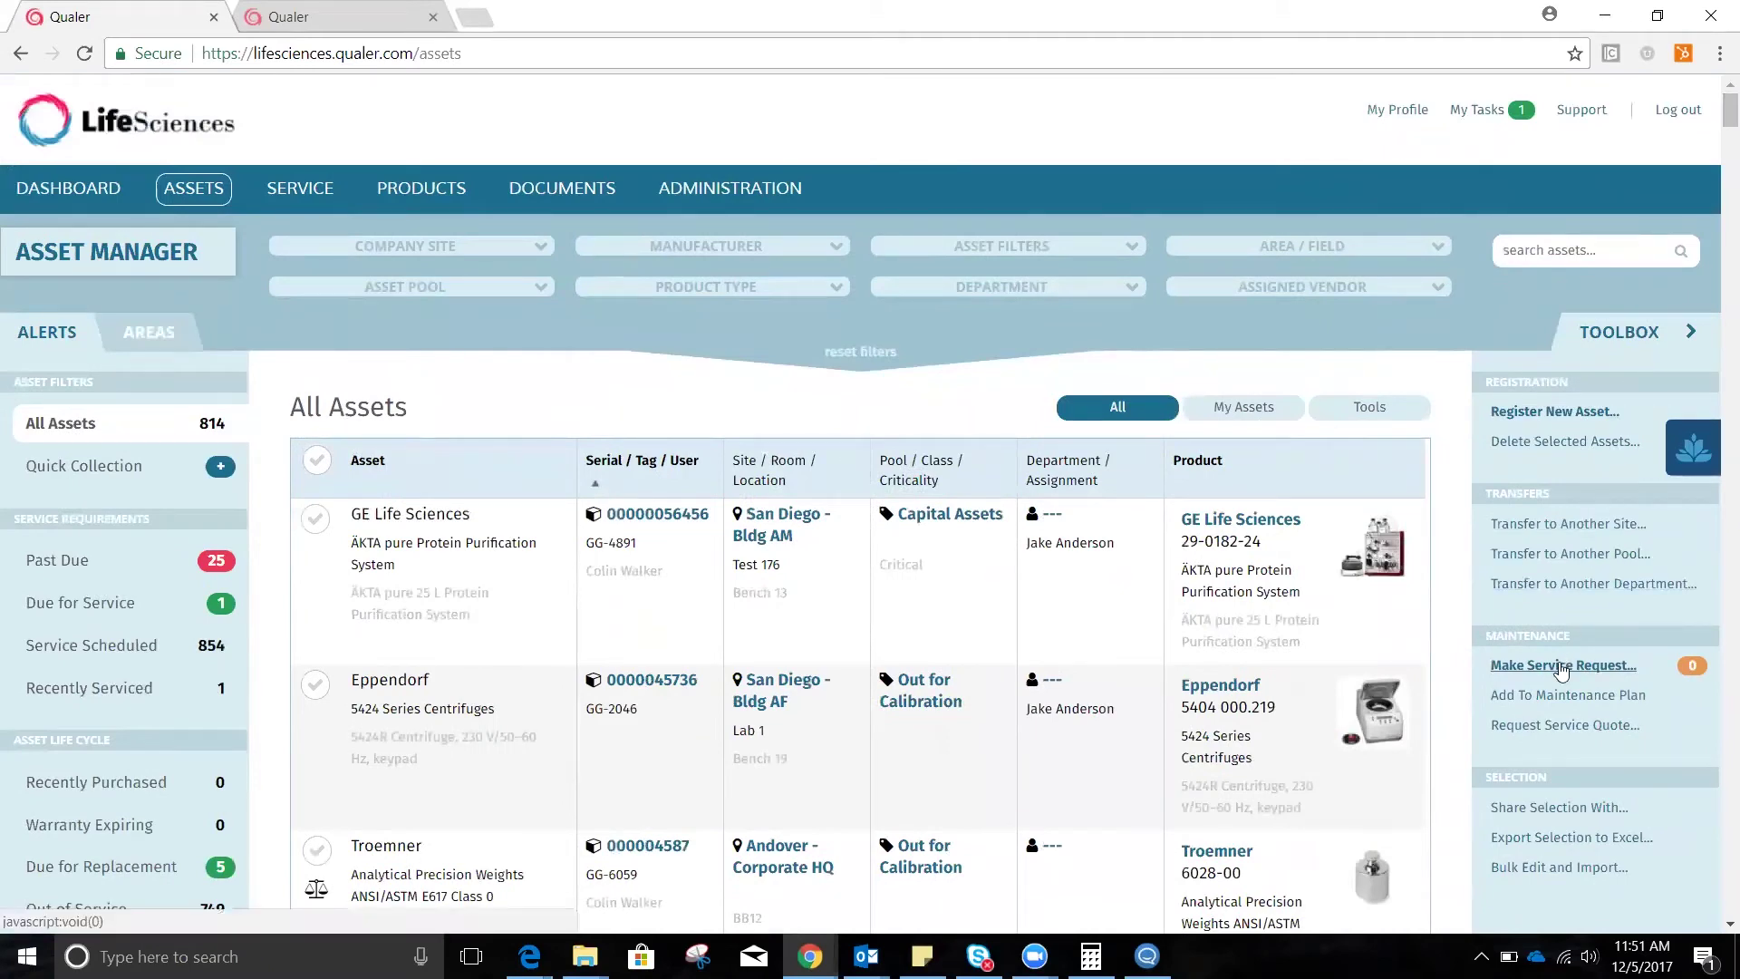
pyautogui.click(1560, 667)
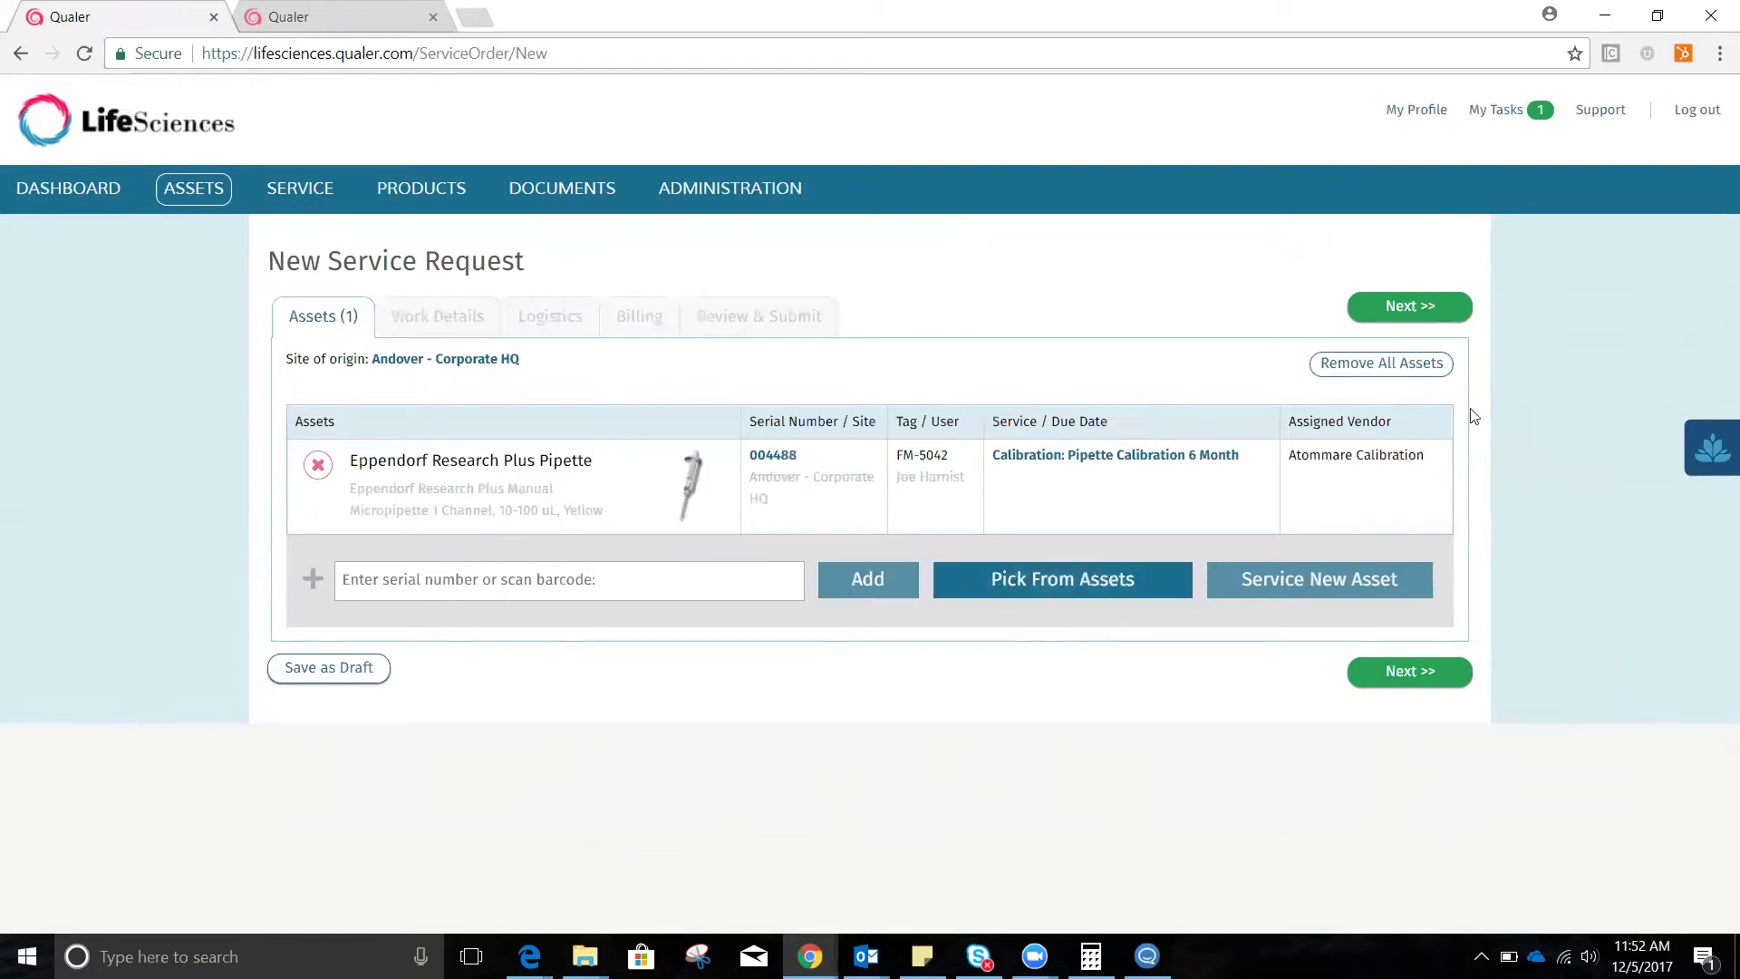
# Accept the pipette and its Accredited Calibration by Atommare Calibration, and proceed to the request's logistics
pyautogui.click(1416, 311)
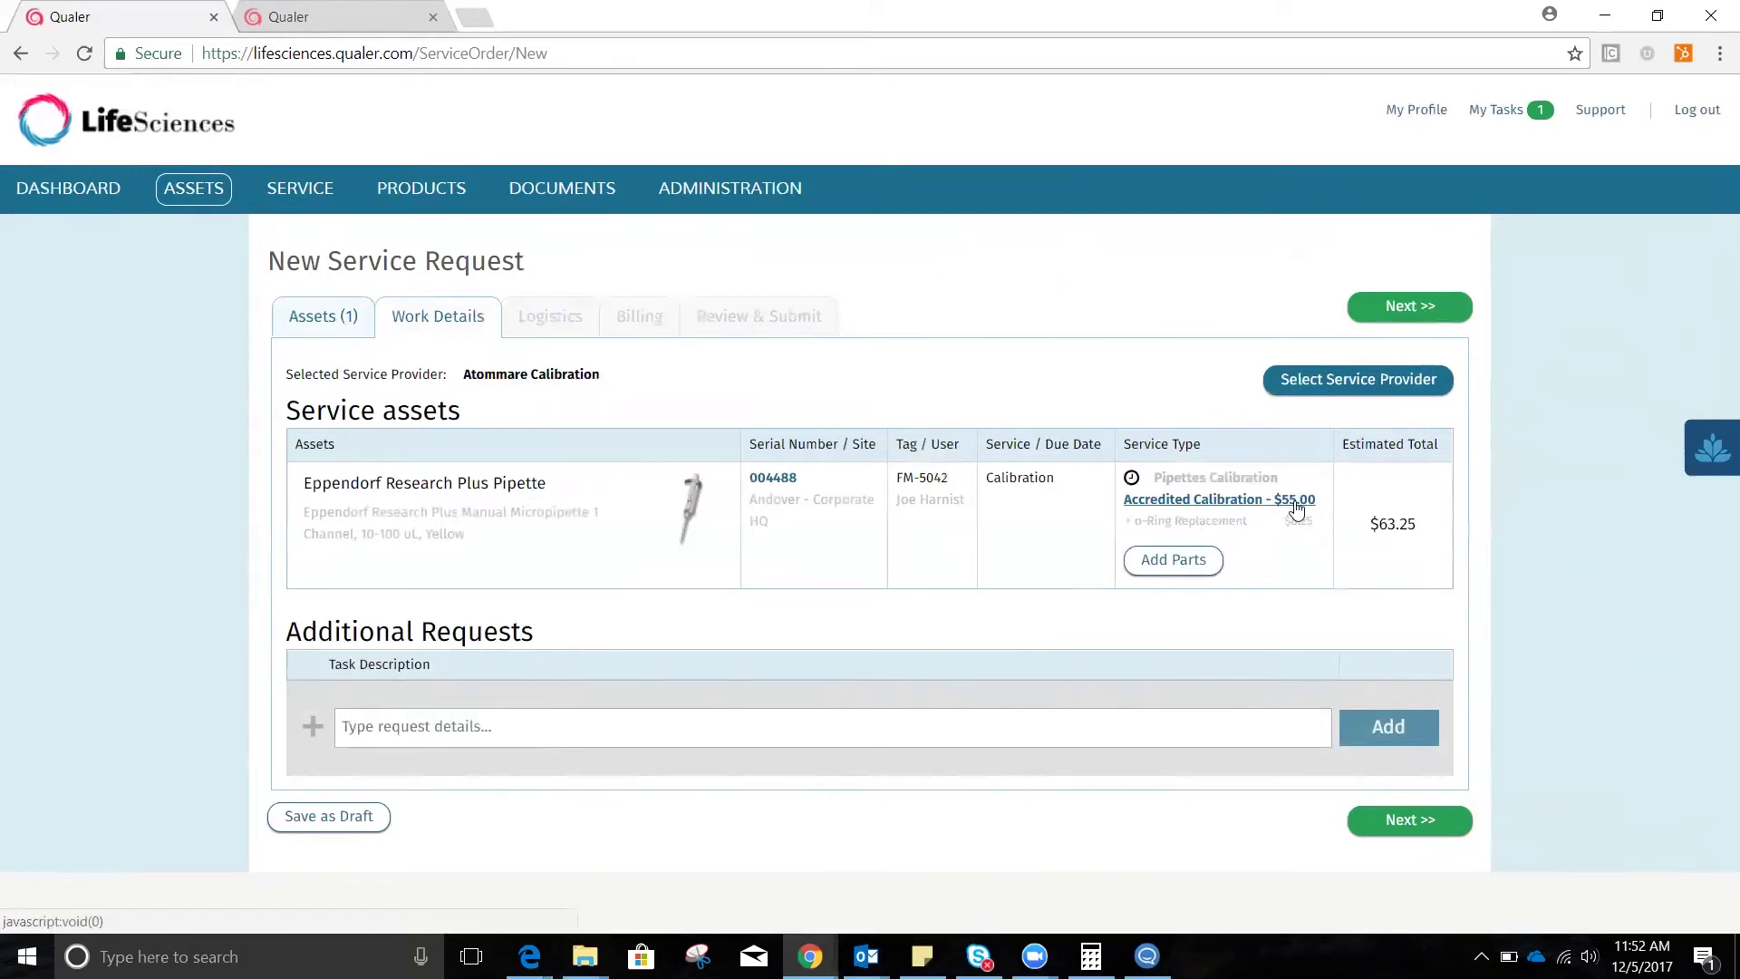
pyautogui.moveTo(182, 198)
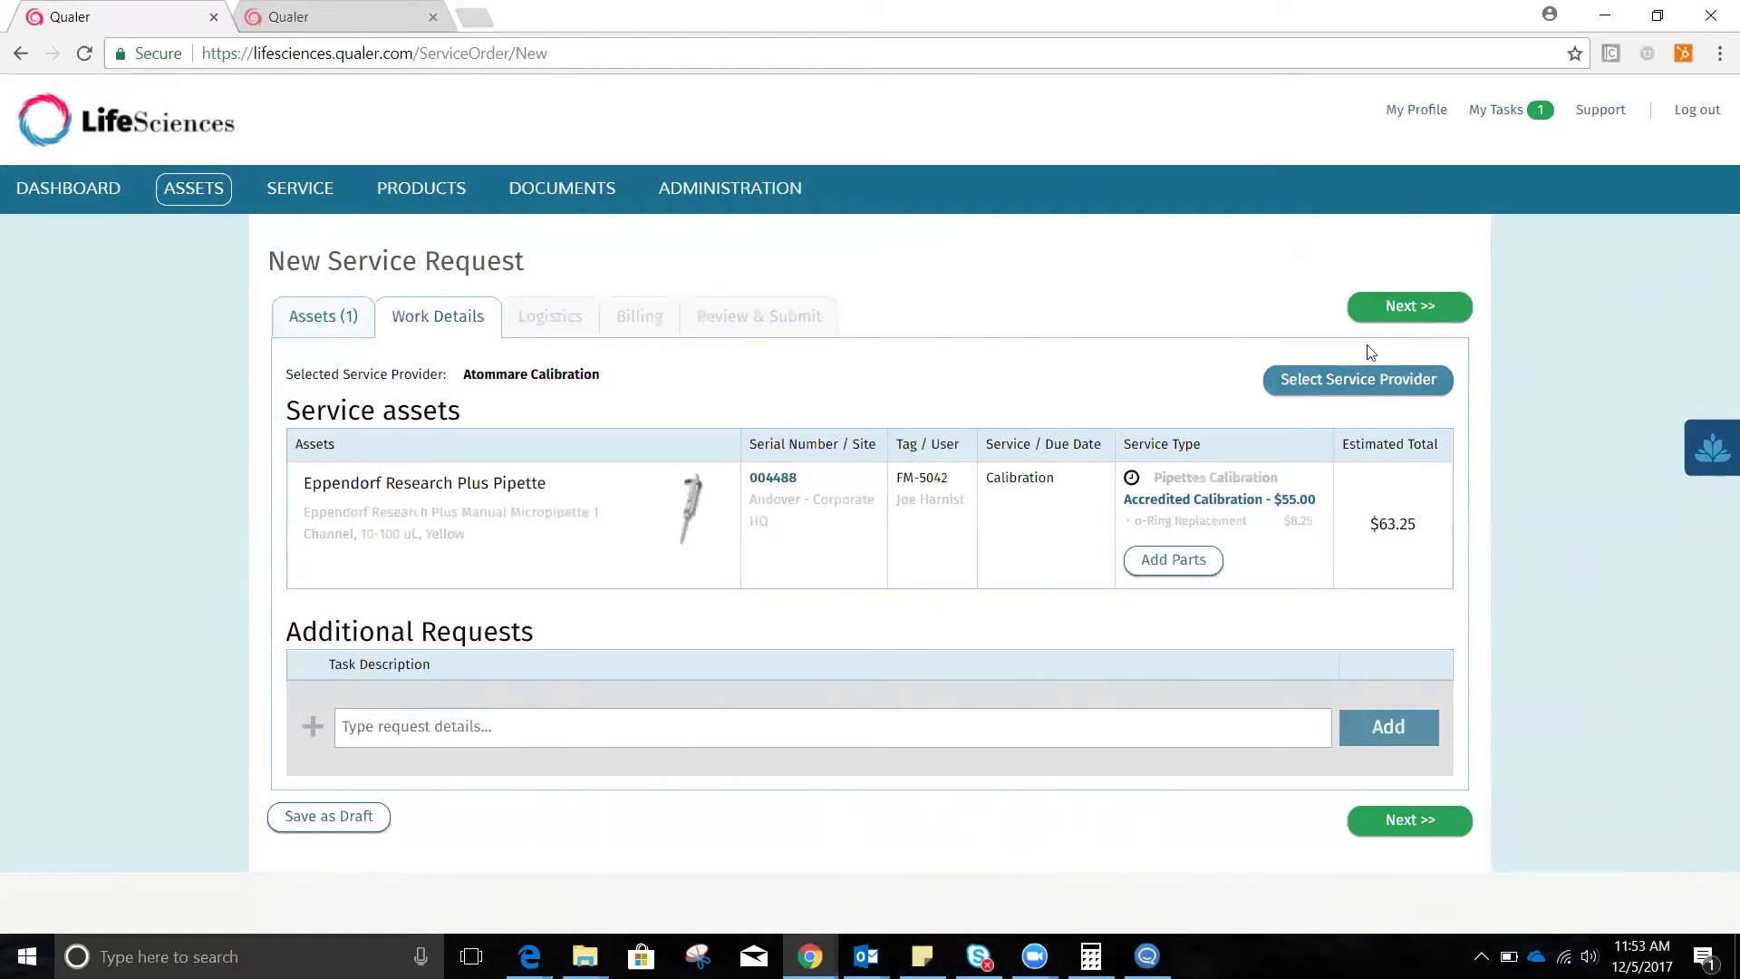
pyautogui.click(1384, 309)
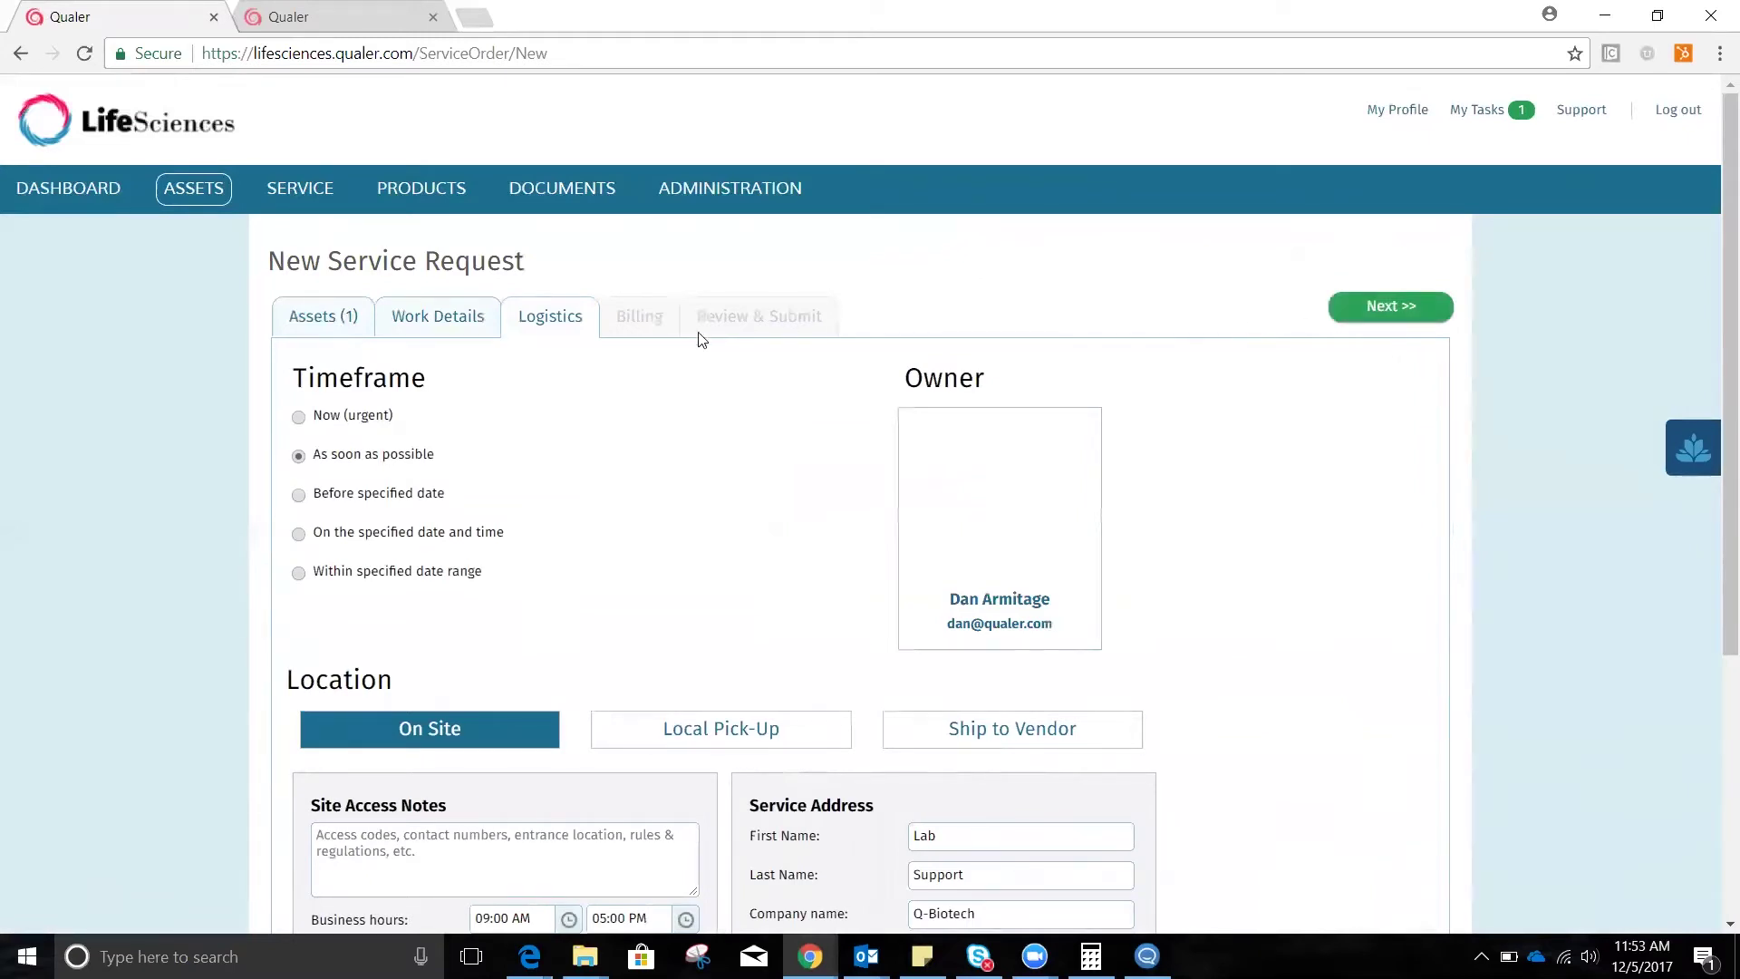
# Try the specified date and time and date range timeframes, and set the service timeframe to Now (urgent)
pyautogui.click(299, 418)
pyautogui.click(299, 536)
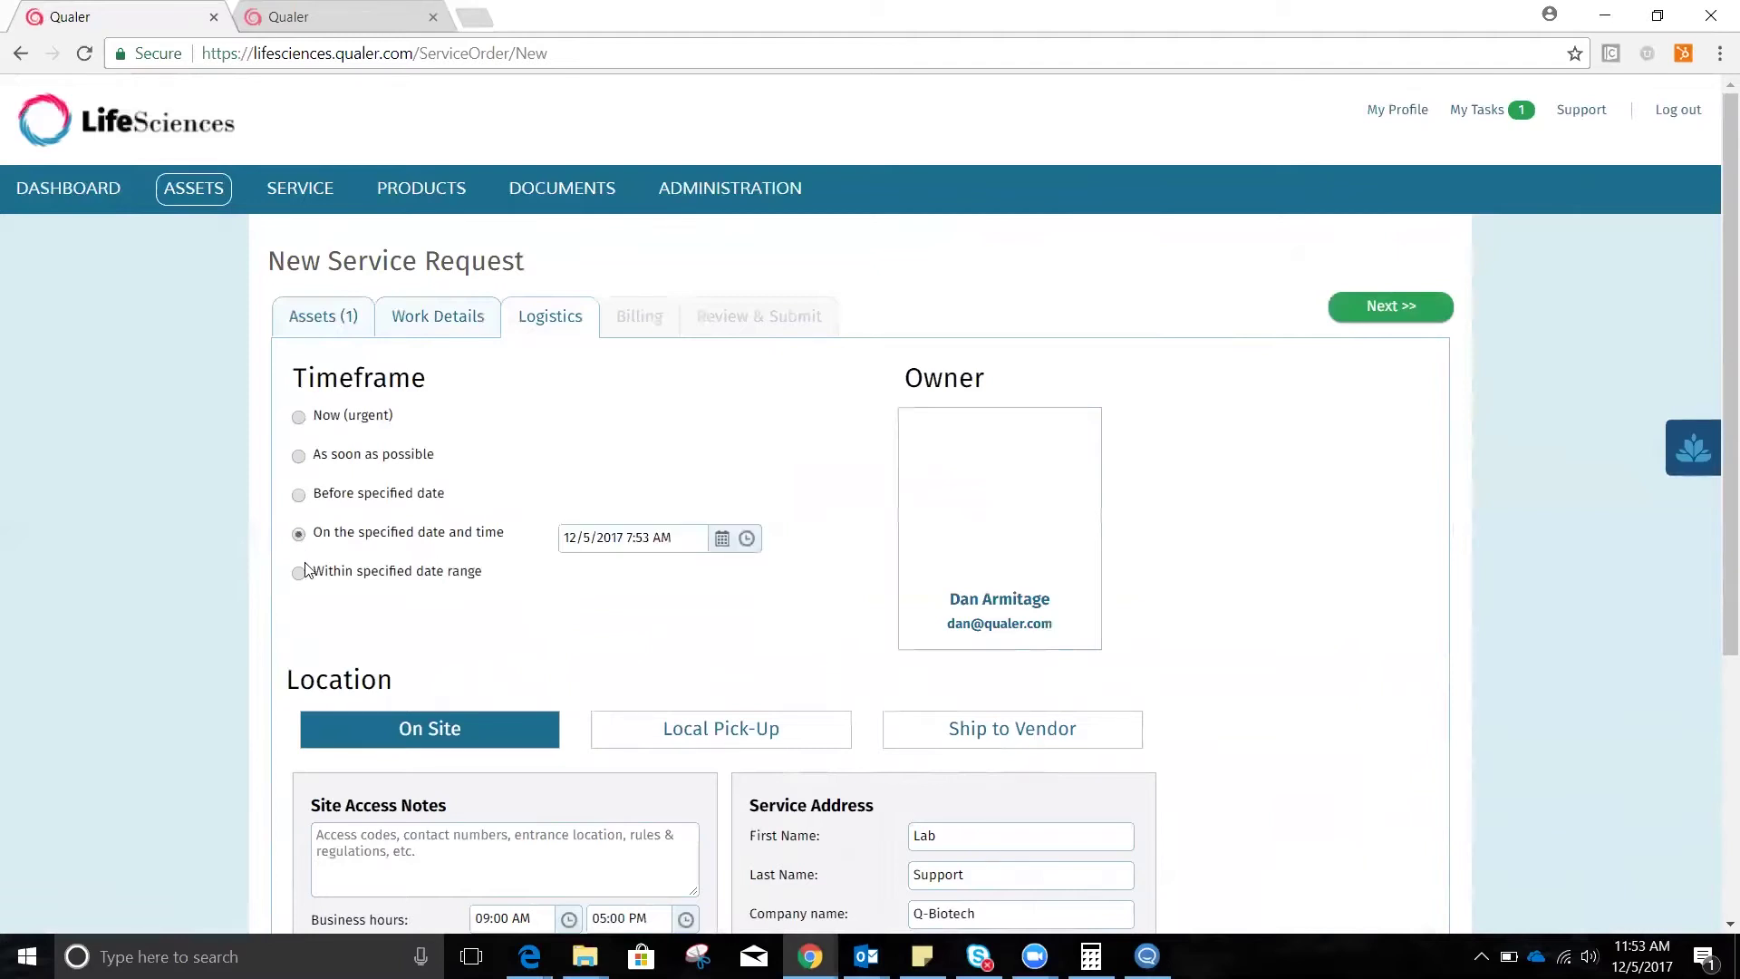
pyautogui.click(298, 573)
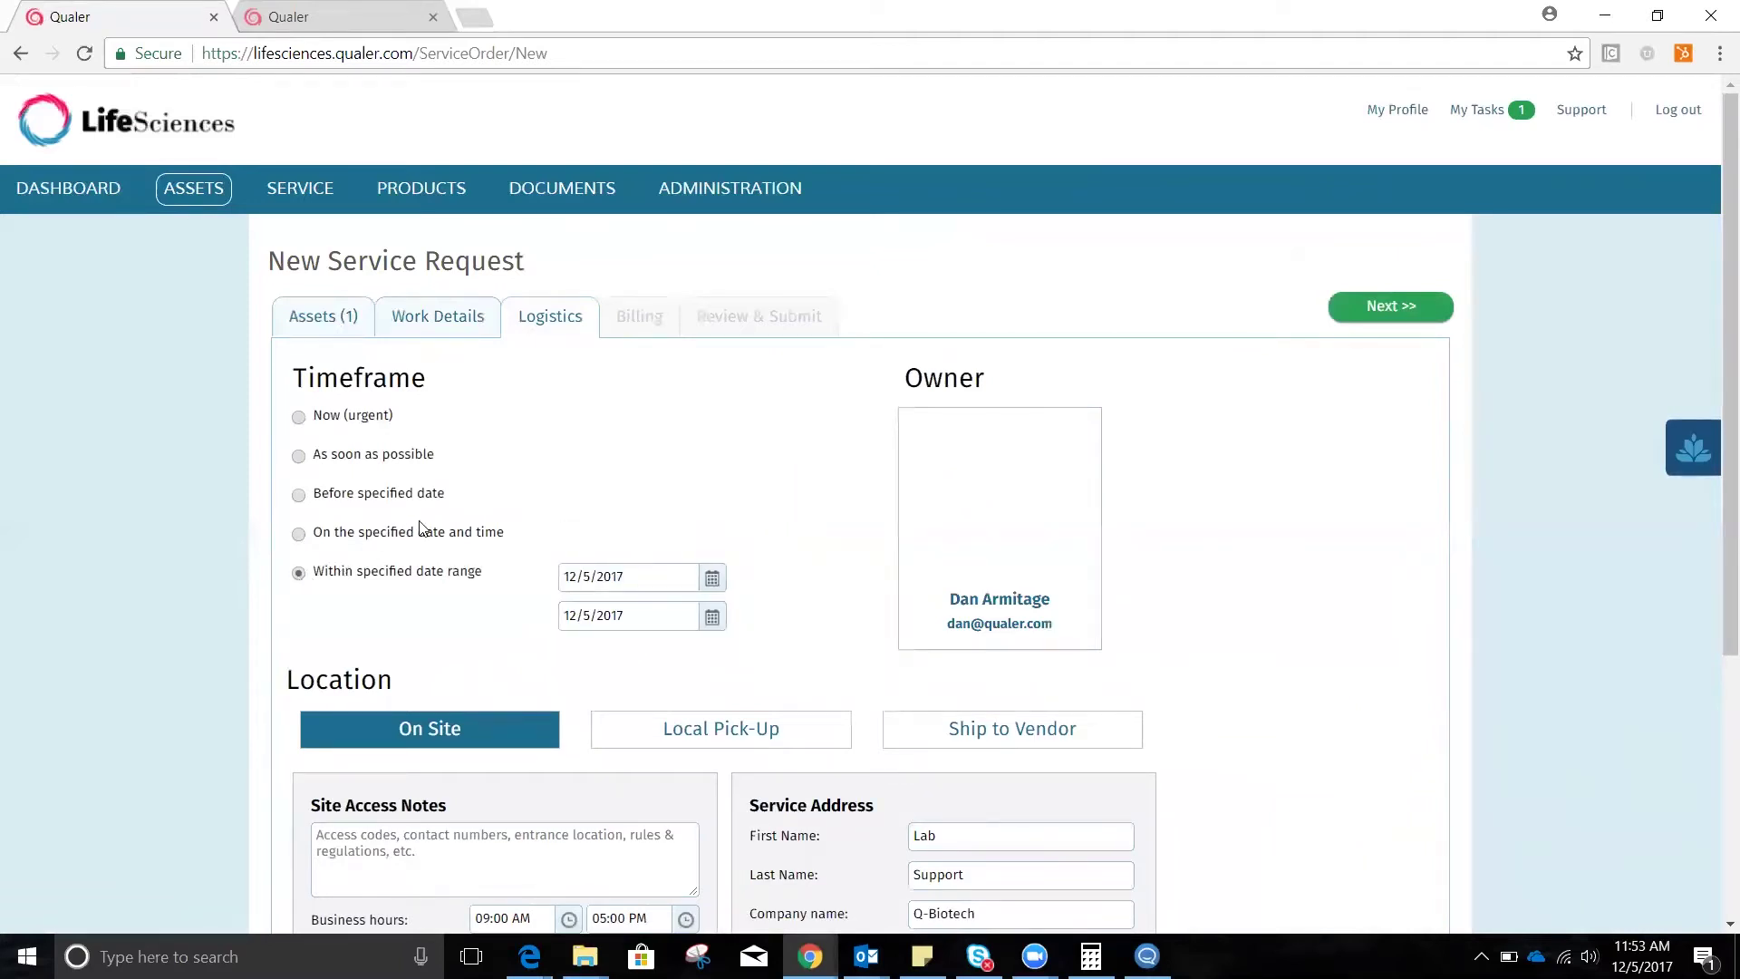
pyautogui.click(299, 418)
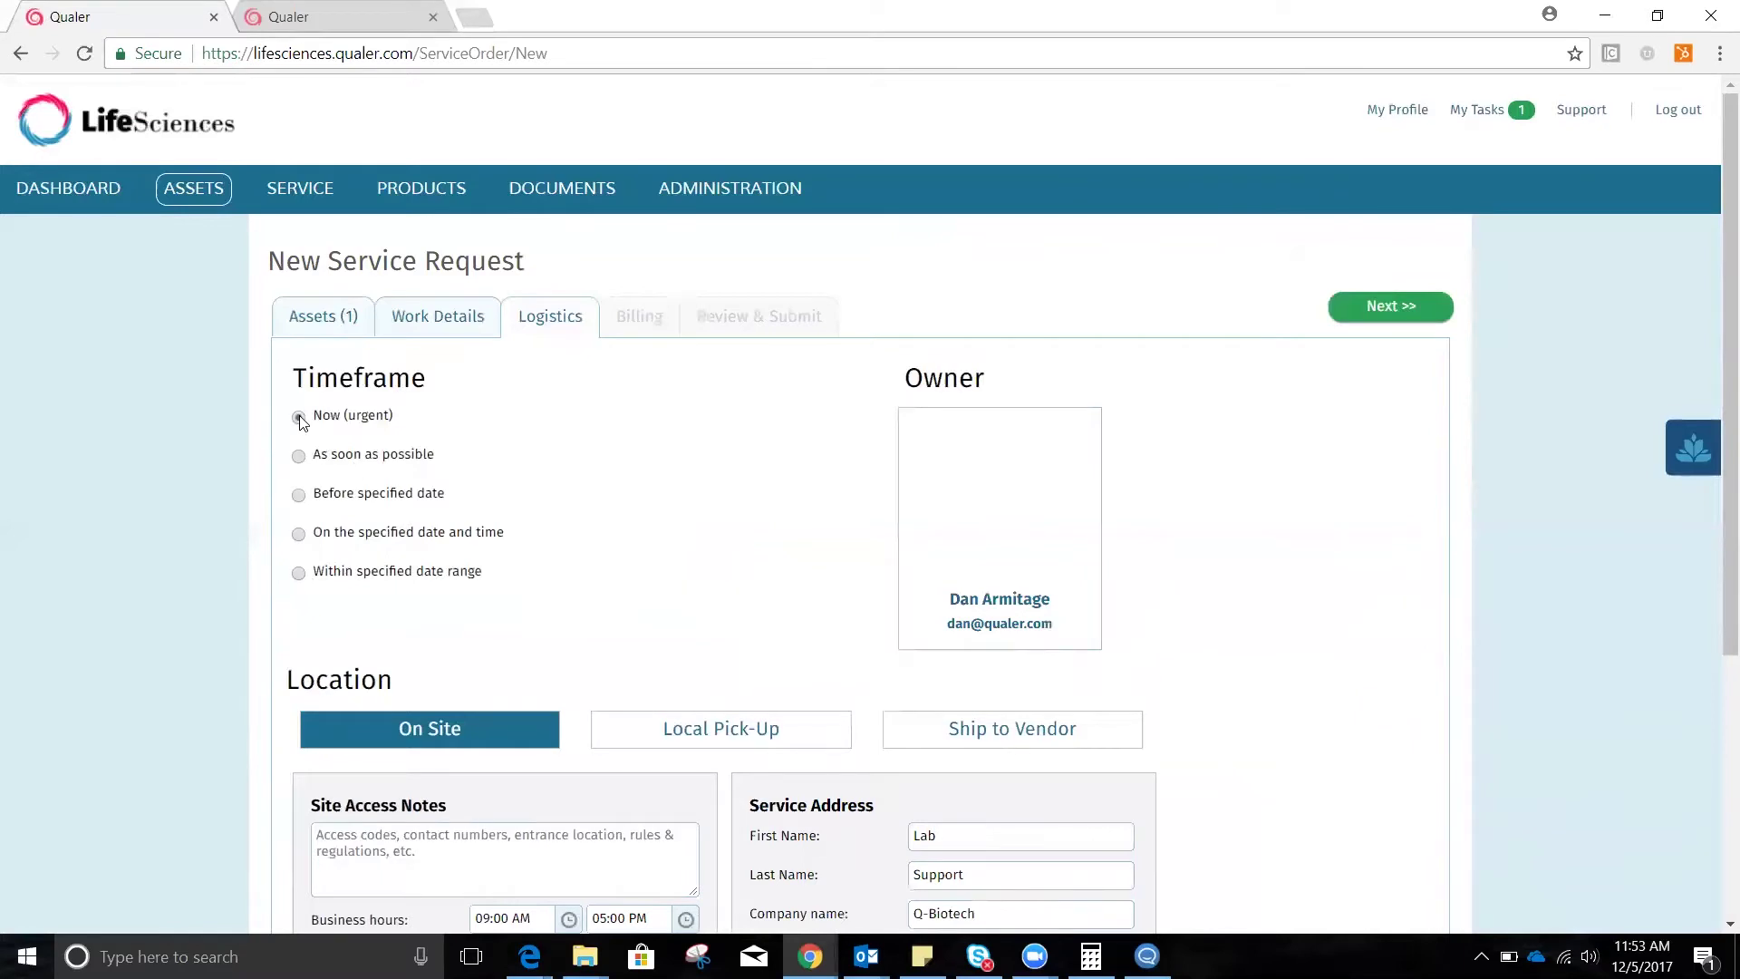
# Enter site access notes telling the technician to ask for the contact person by name and enter through west entrance
pyautogui.scroll(-1, 465, 710)
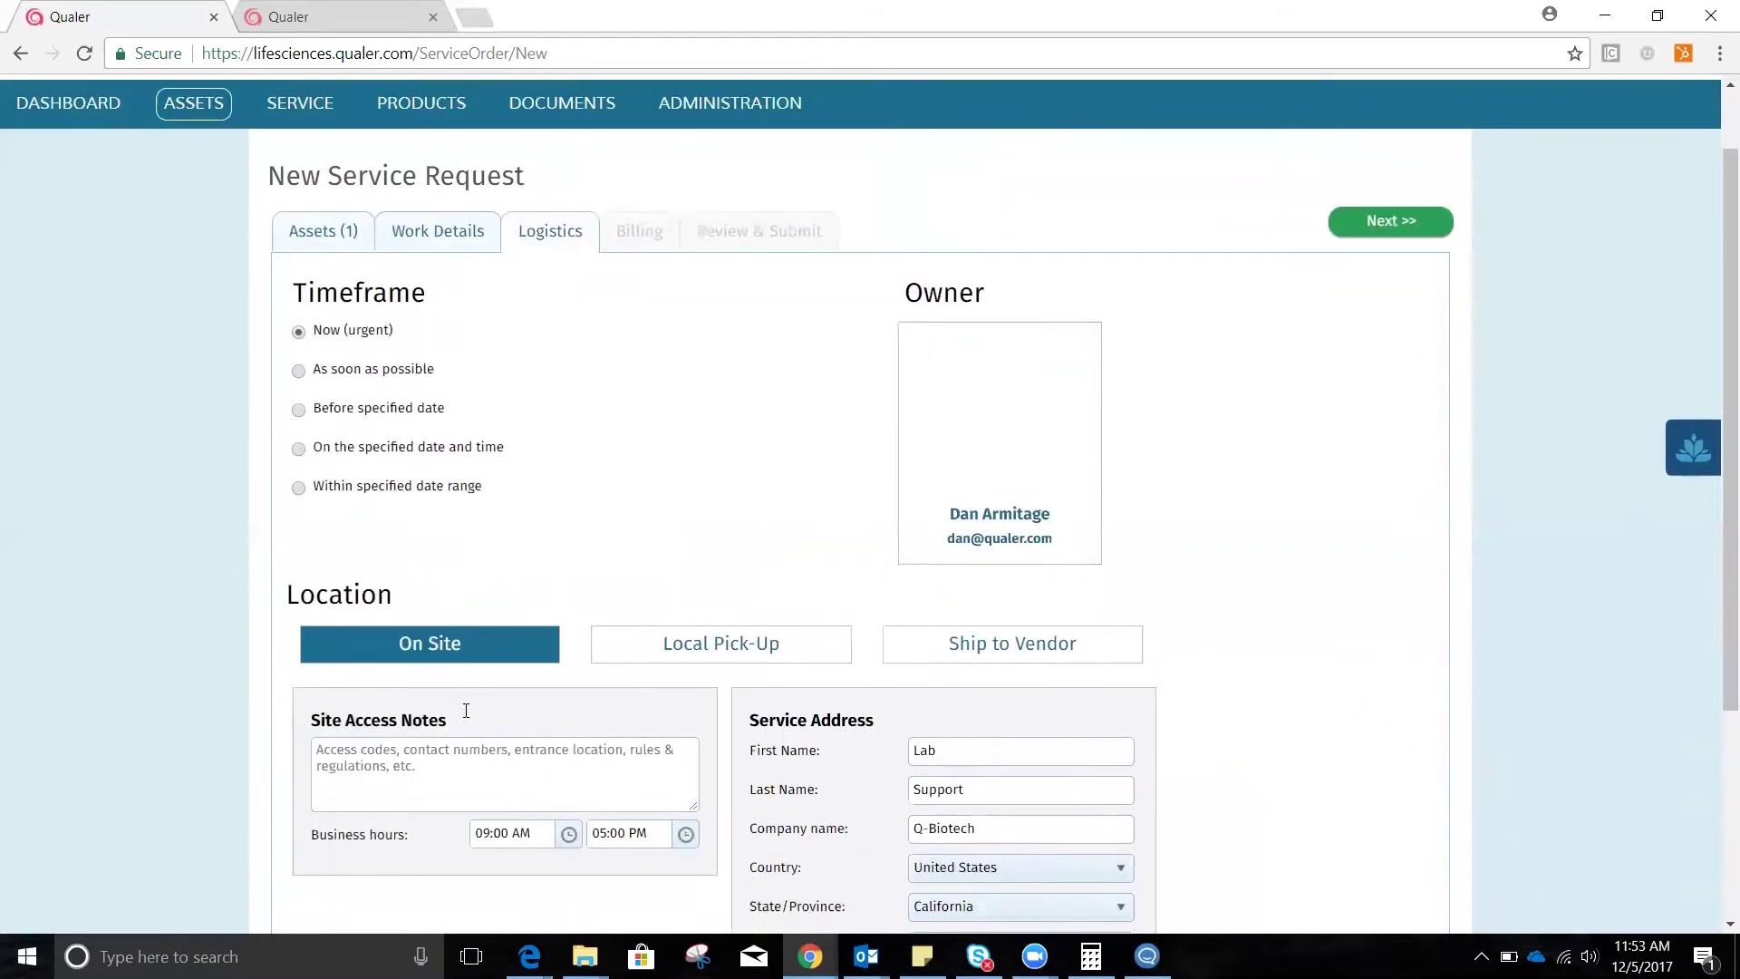
pyautogui.click(439, 742)
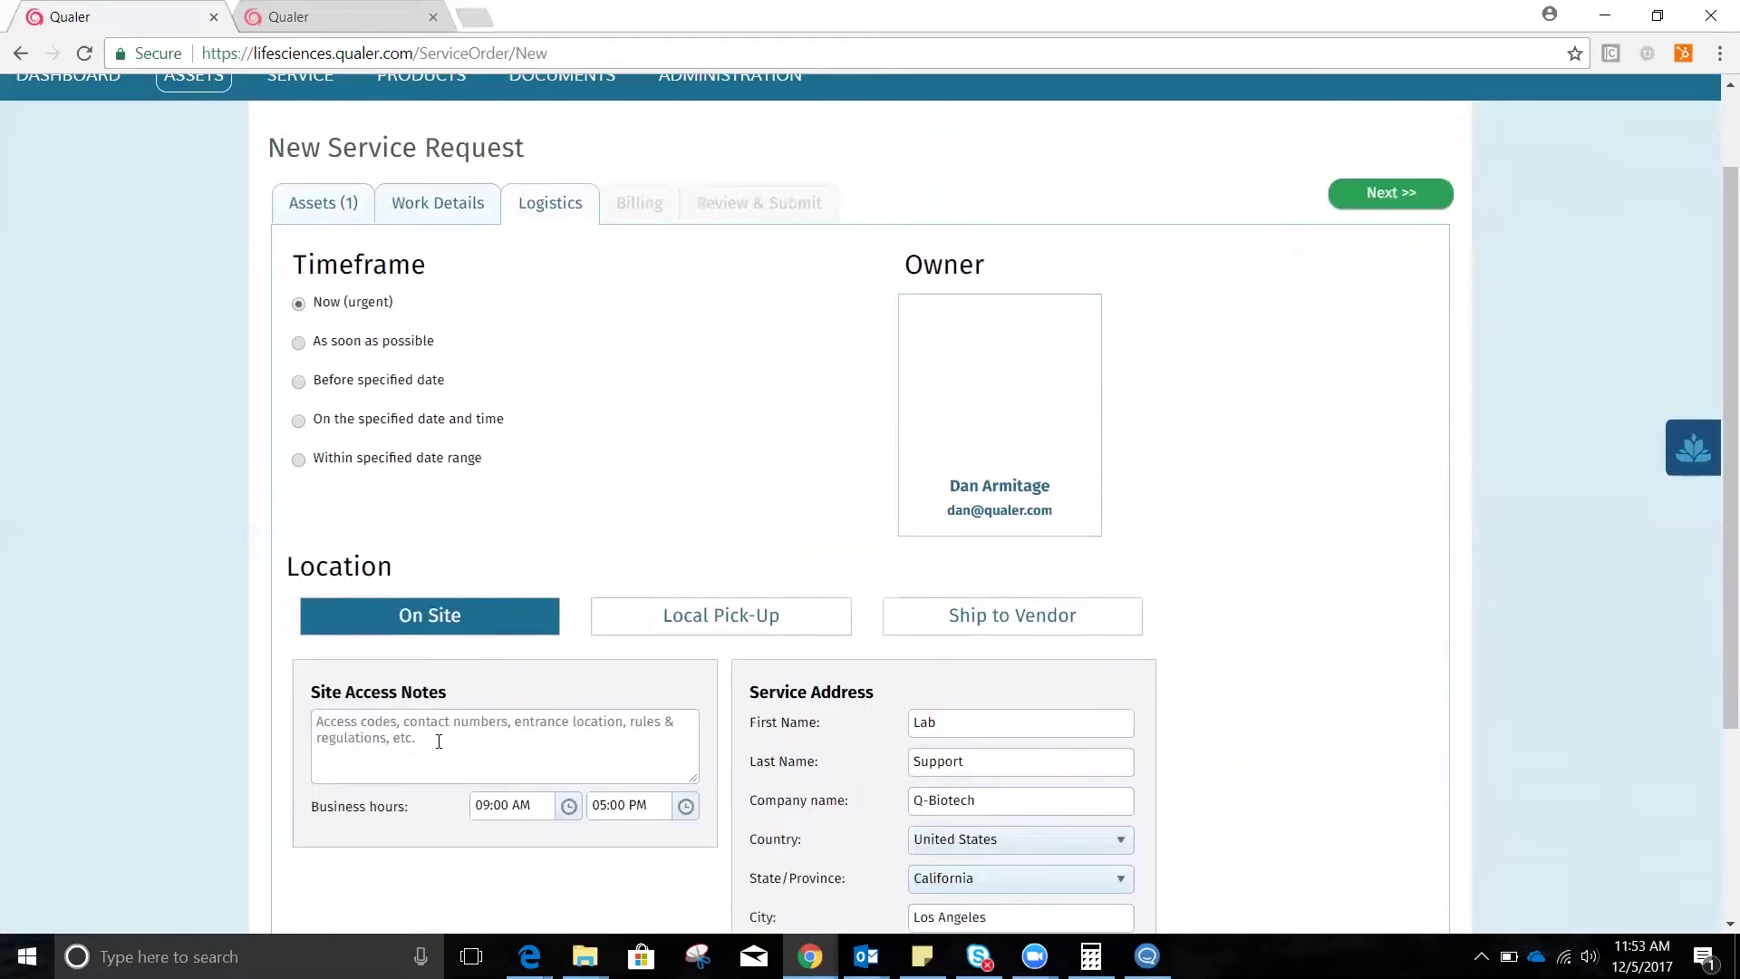
pyautogui.write('Ask for Dan. Enter')
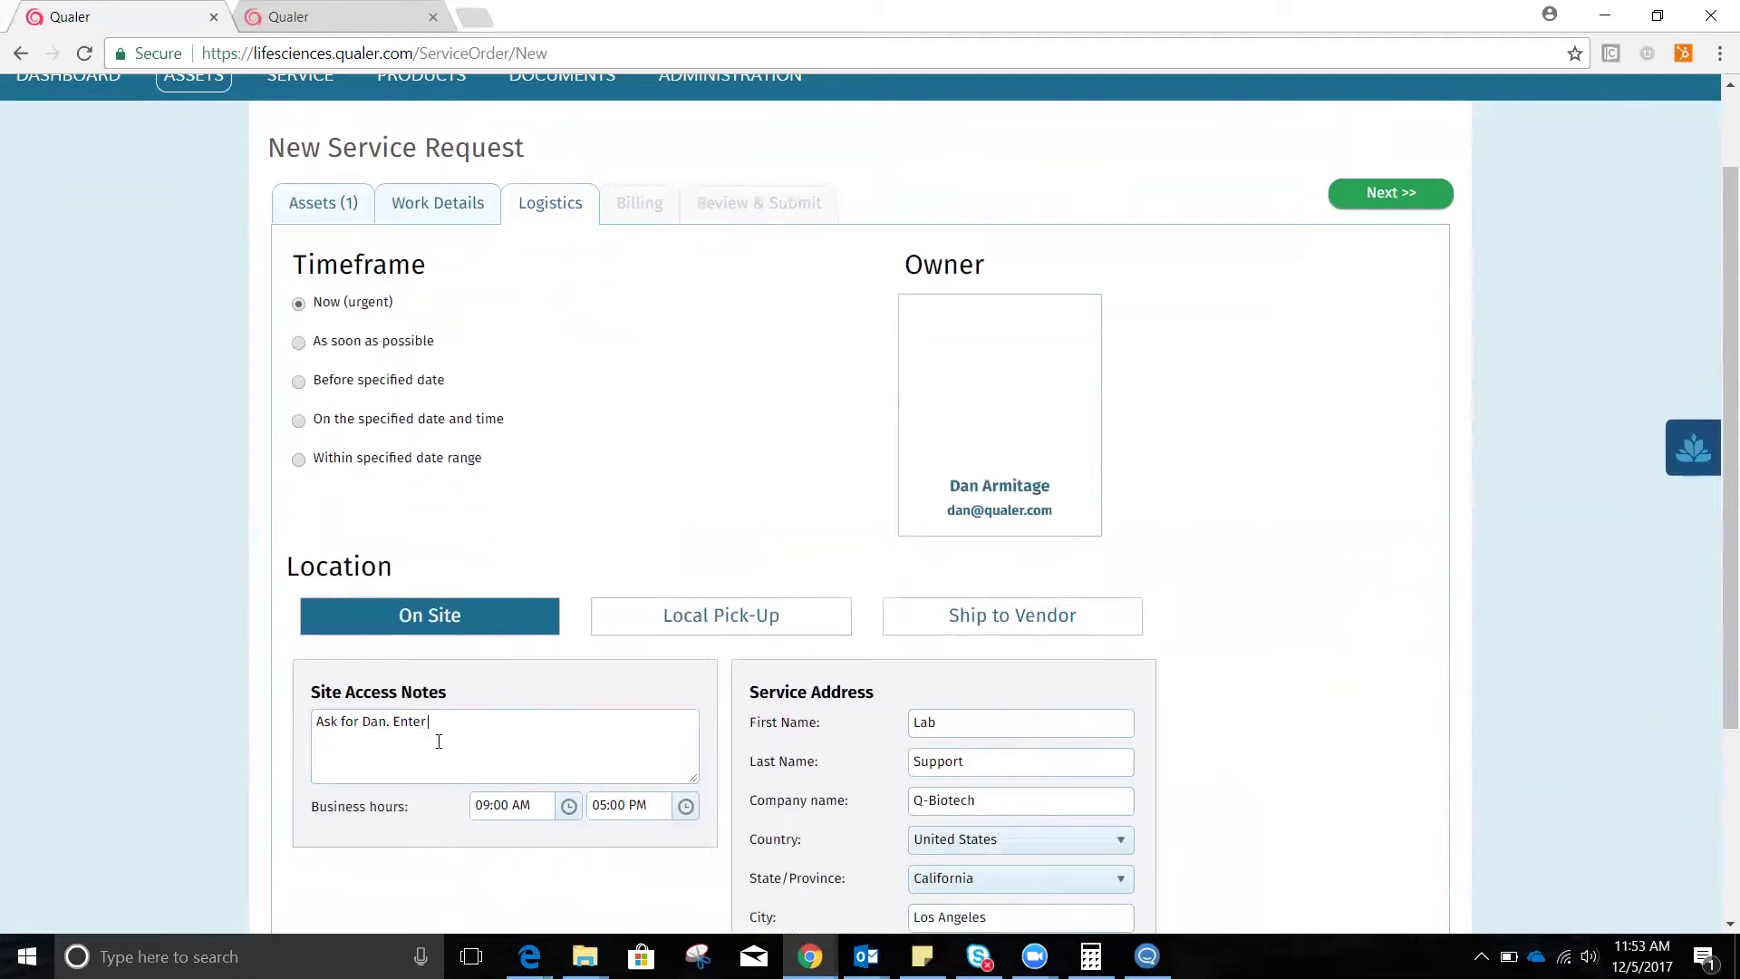
pyautogui.write(' through west entrance.')
# Examine the fields of the Ship to Vendor and Local Pick-Up location options, and return the location to On Site
pyautogui.click(1013, 626)
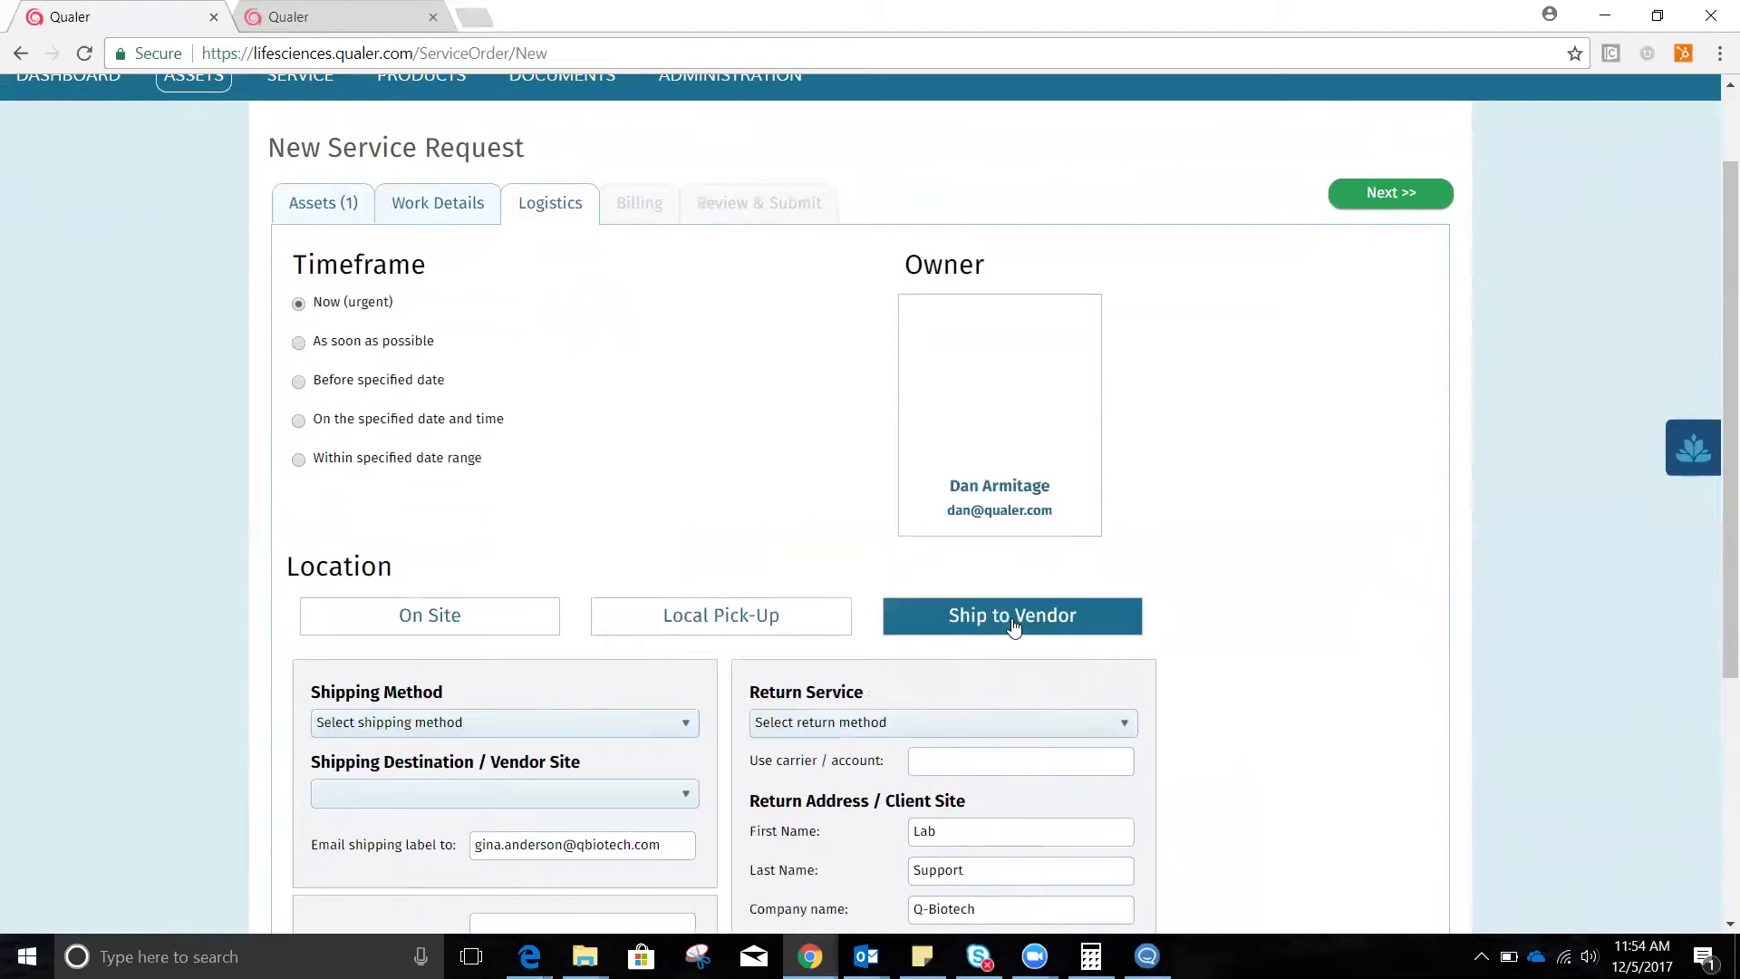
pyautogui.scroll(-2, 1269, 598)
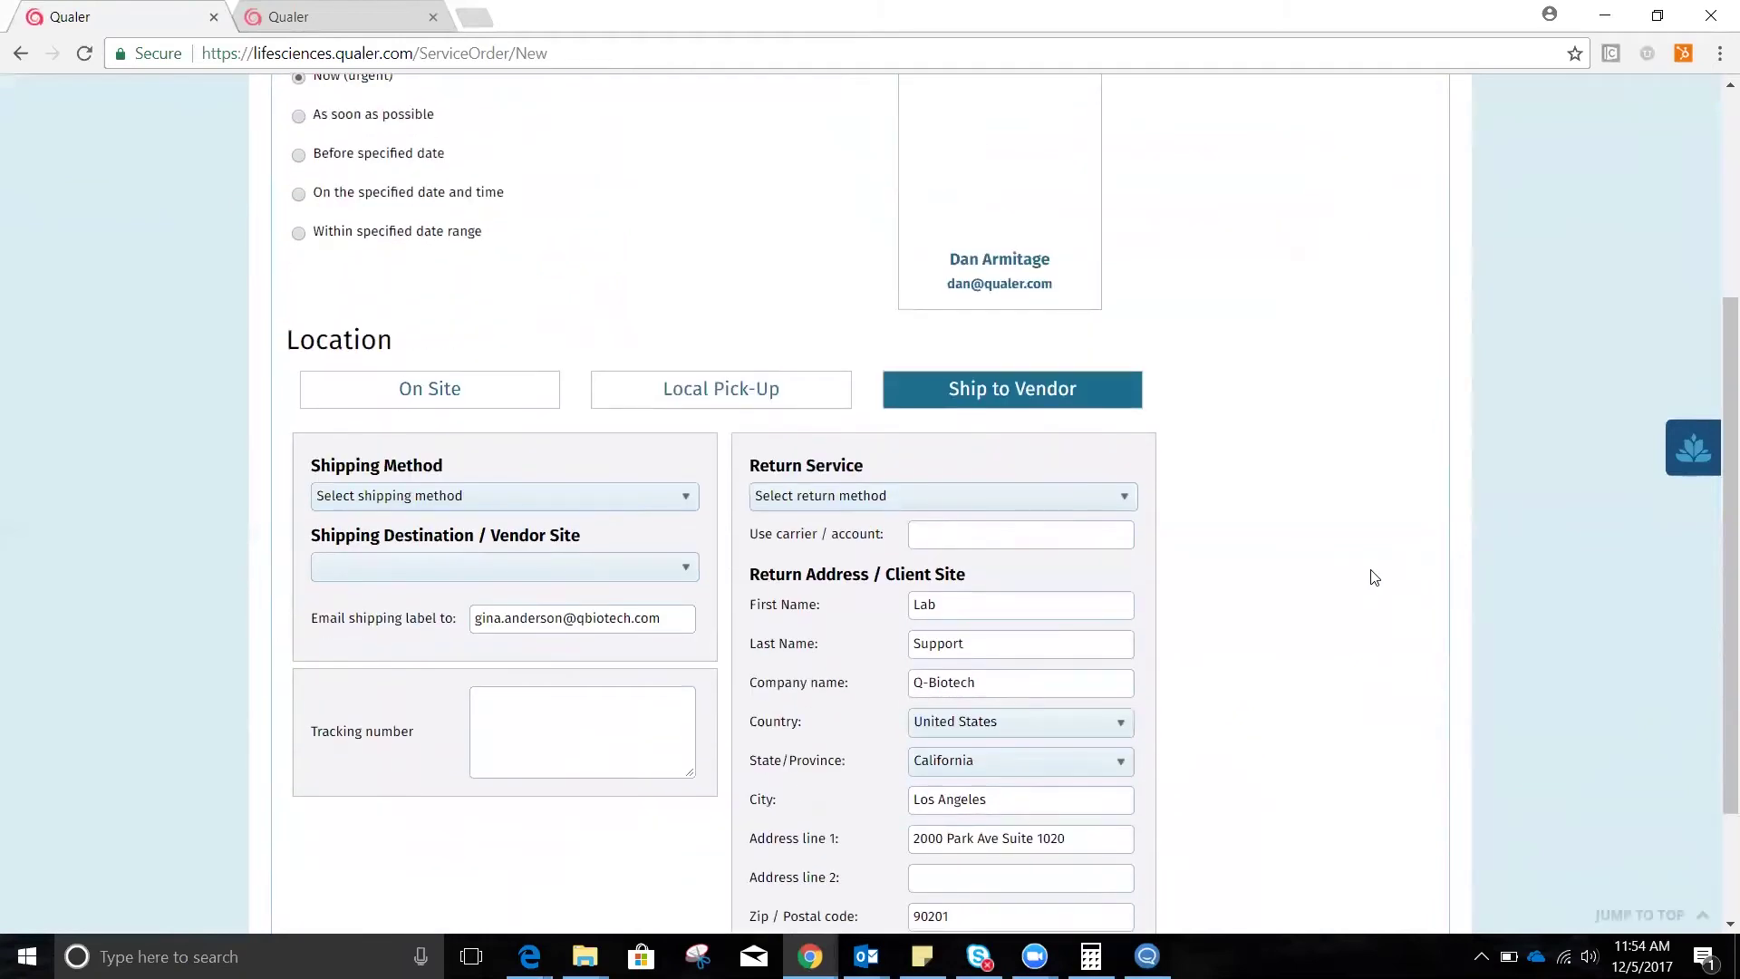
pyautogui.scroll(-1, 1360, 569)
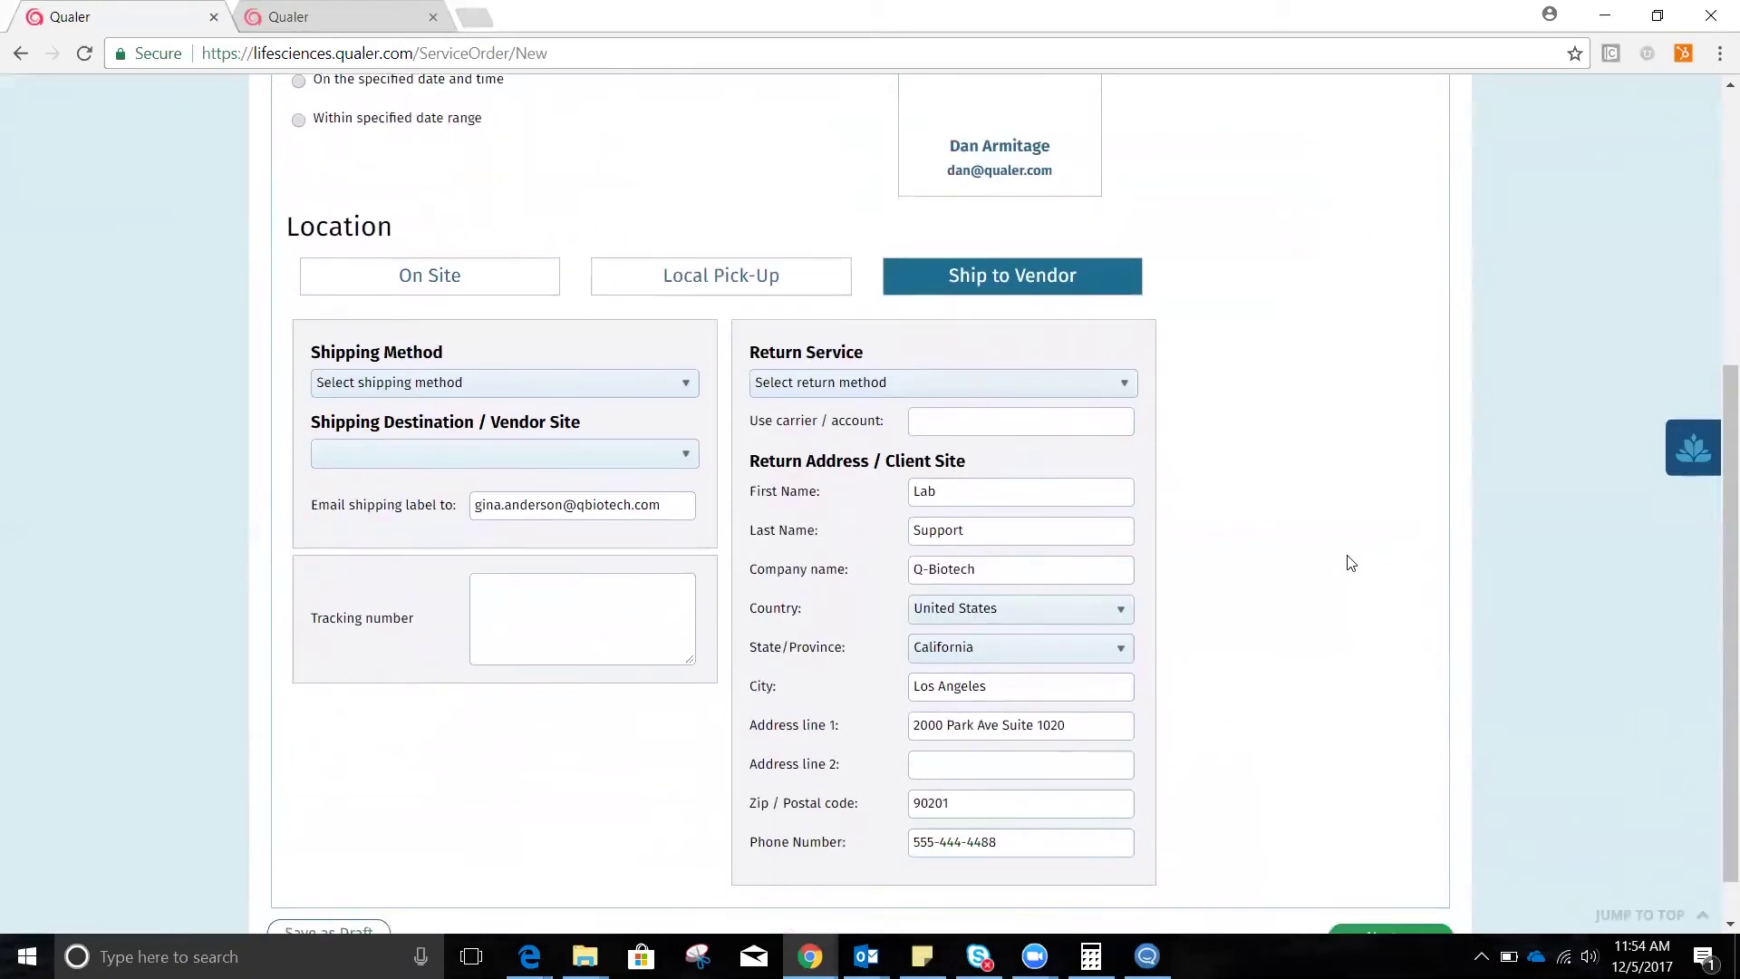
pyautogui.click(736, 279)
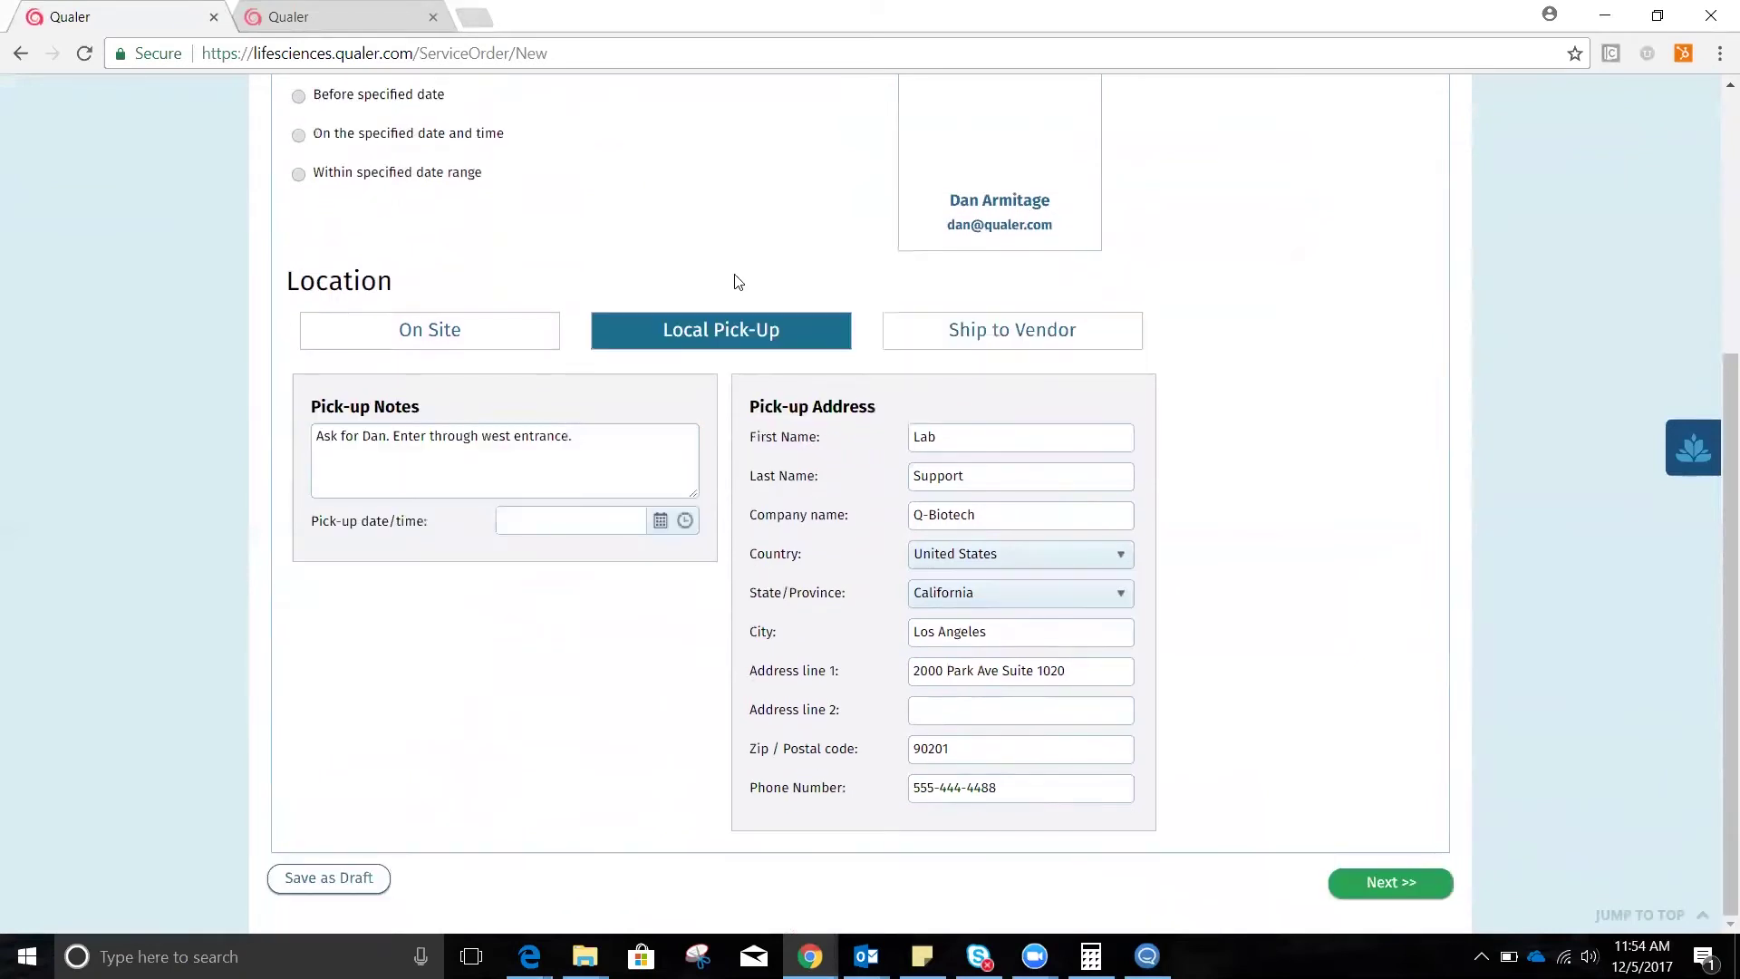
pyautogui.click(424, 333)
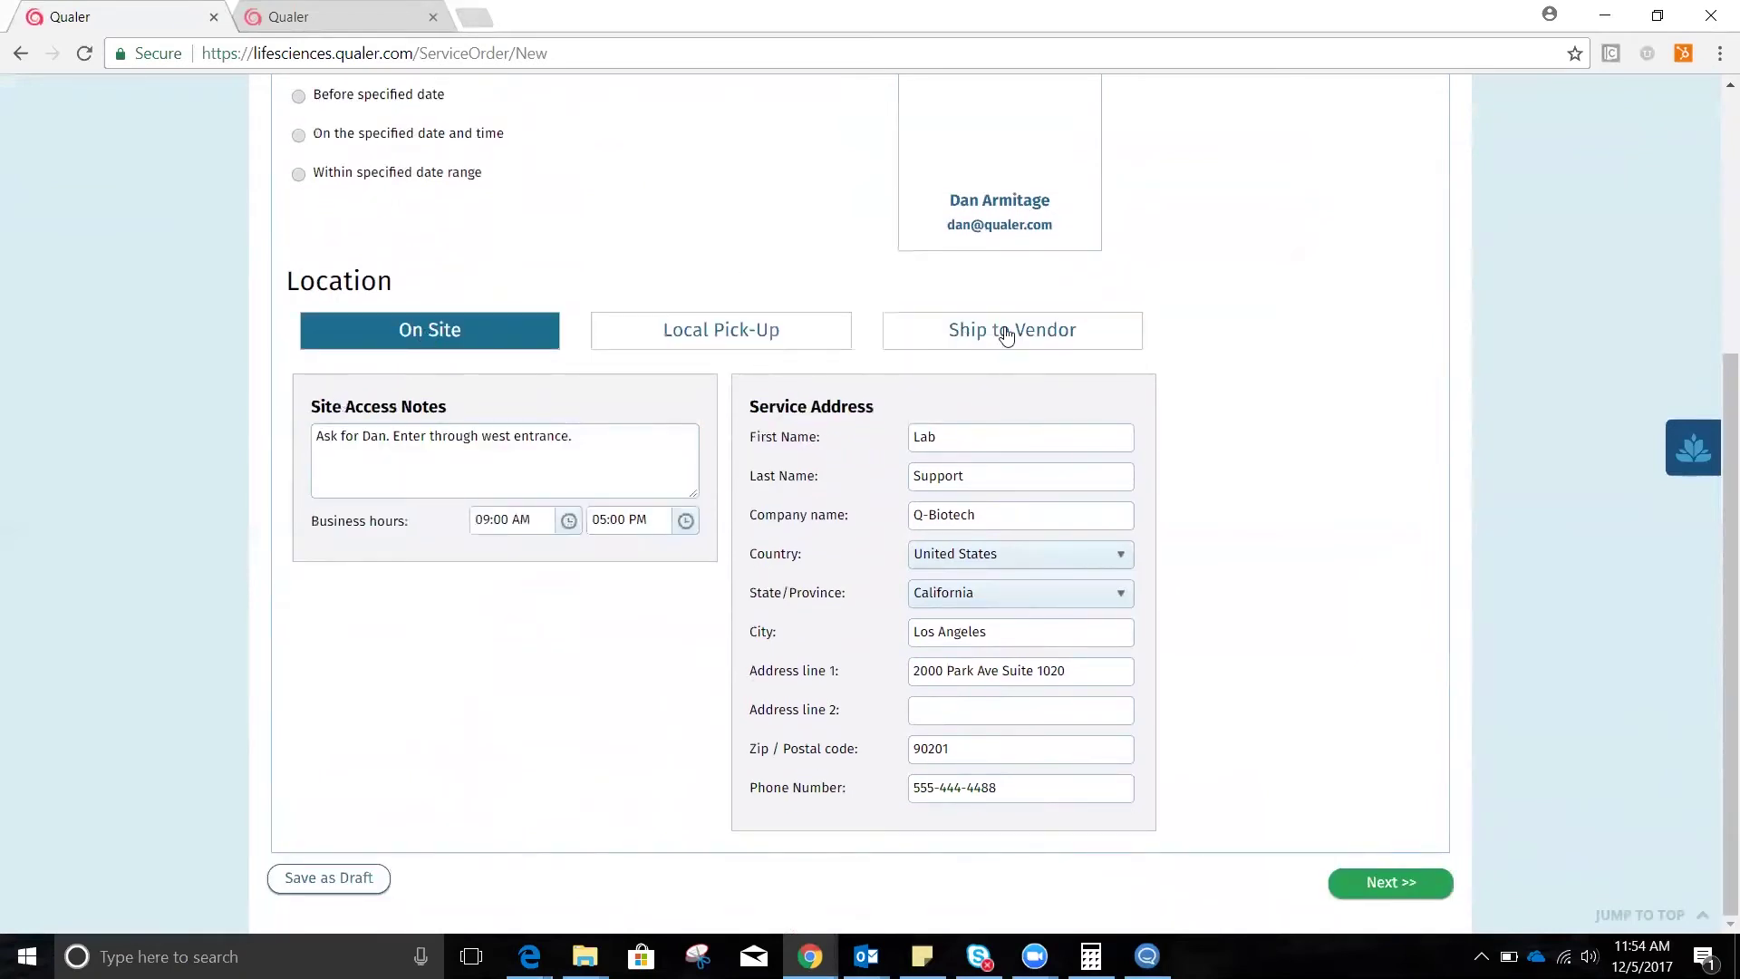
# Proceed to billing, check the alternative payment options, keep Purchase Order as the payment method and continue to the order review
pyautogui.scroll(4, 1196, 342)
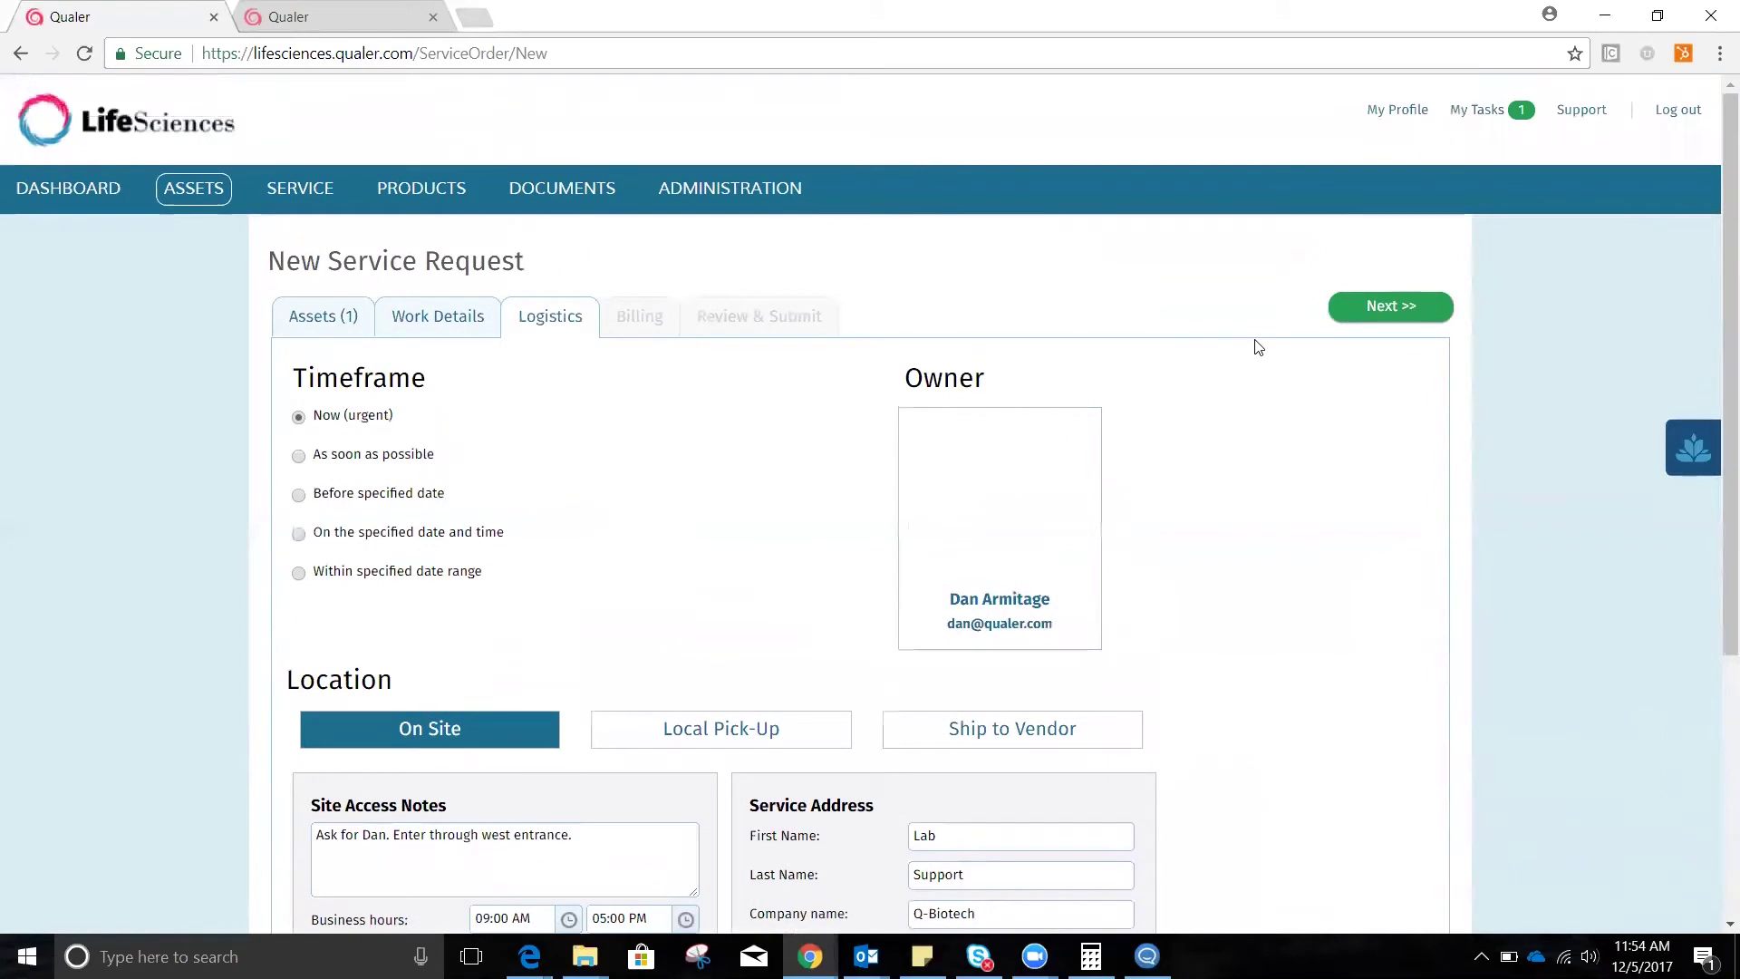
pyautogui.click(1388, 308)
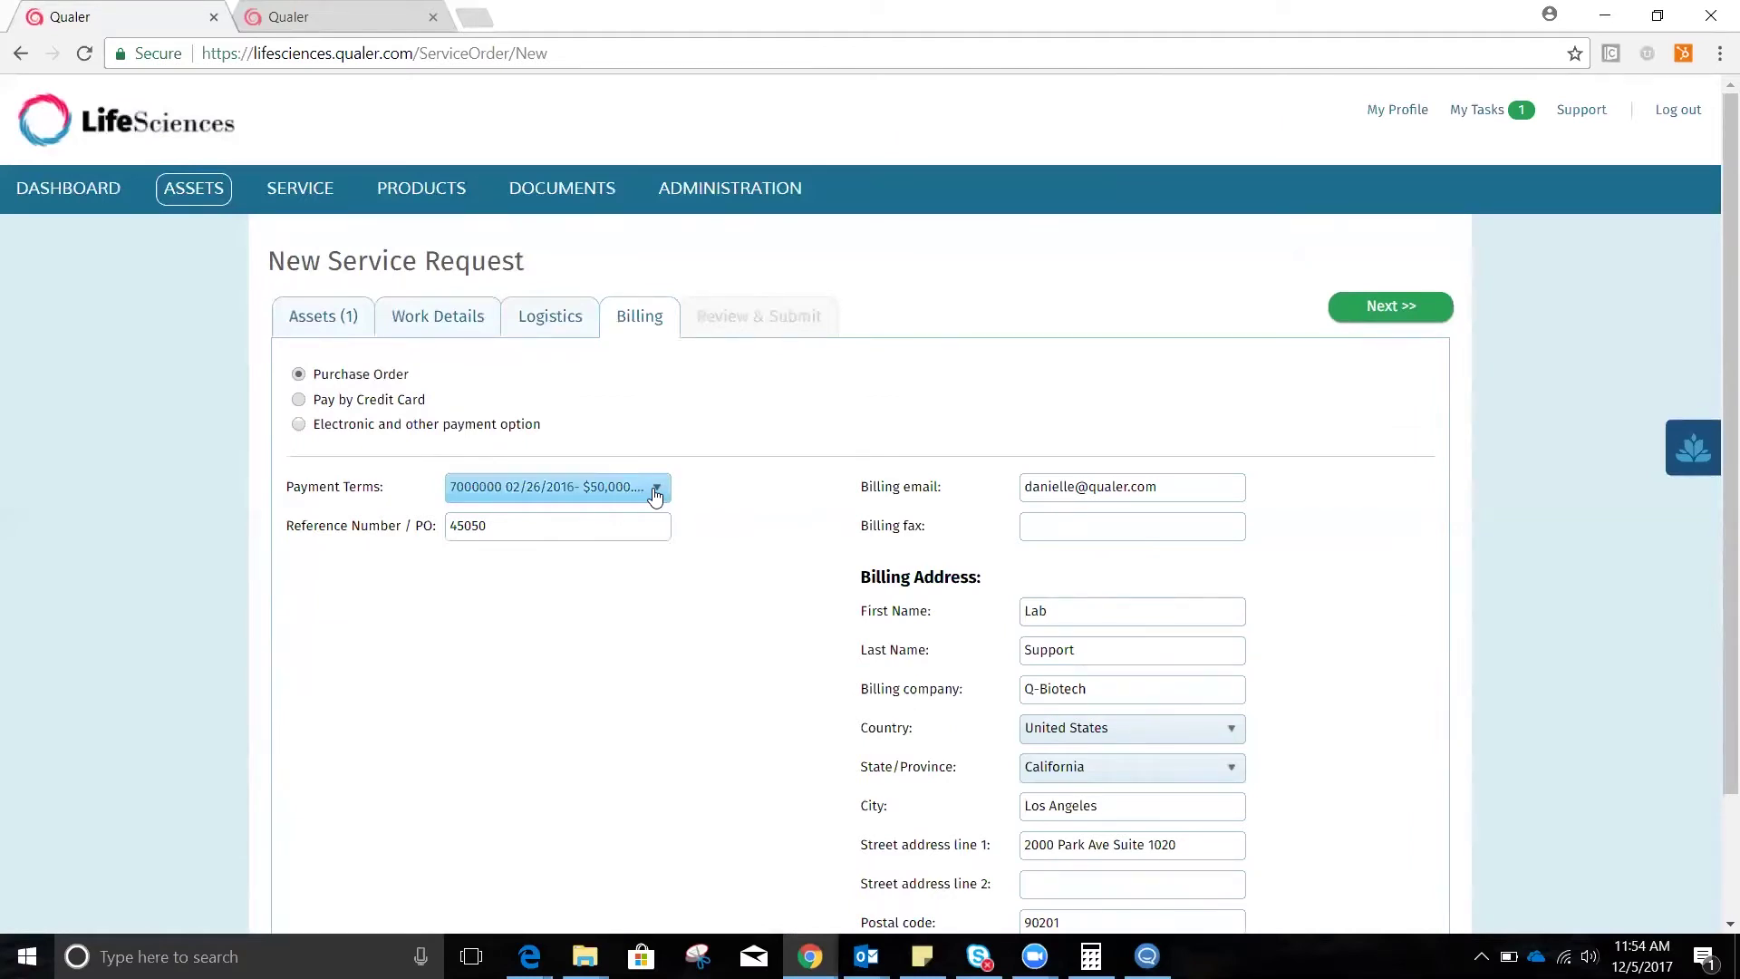
pyautogui.click(298, 400)
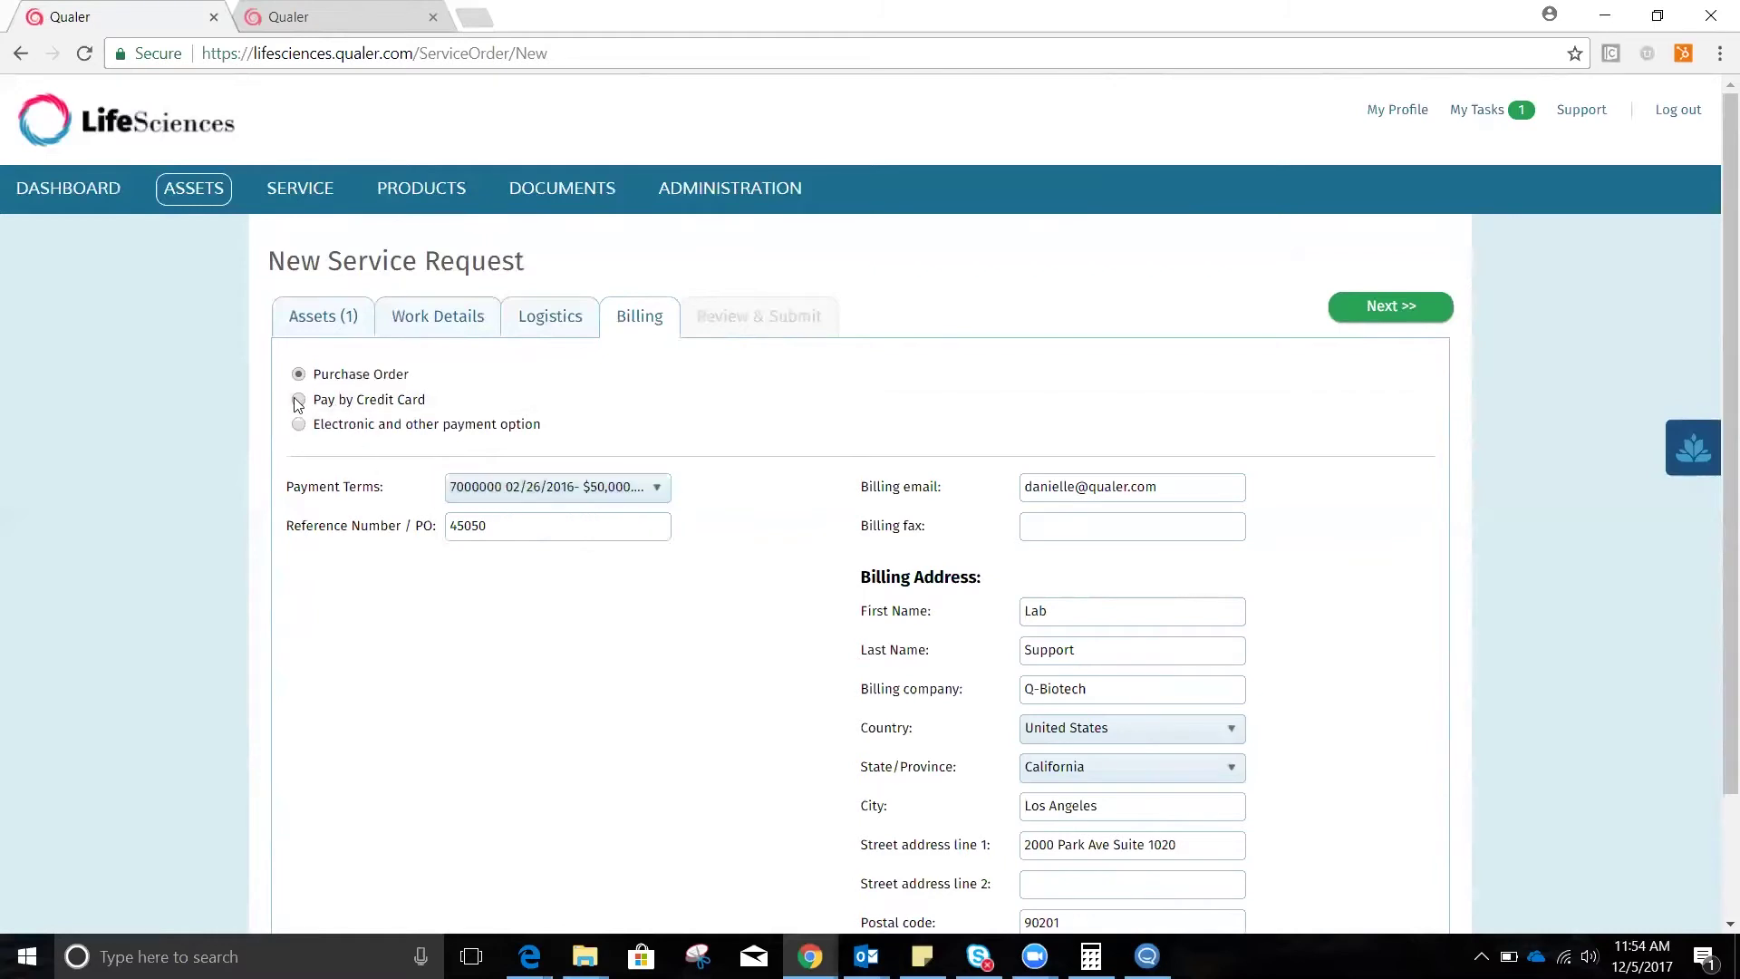
pyautogui.click(298, 425)
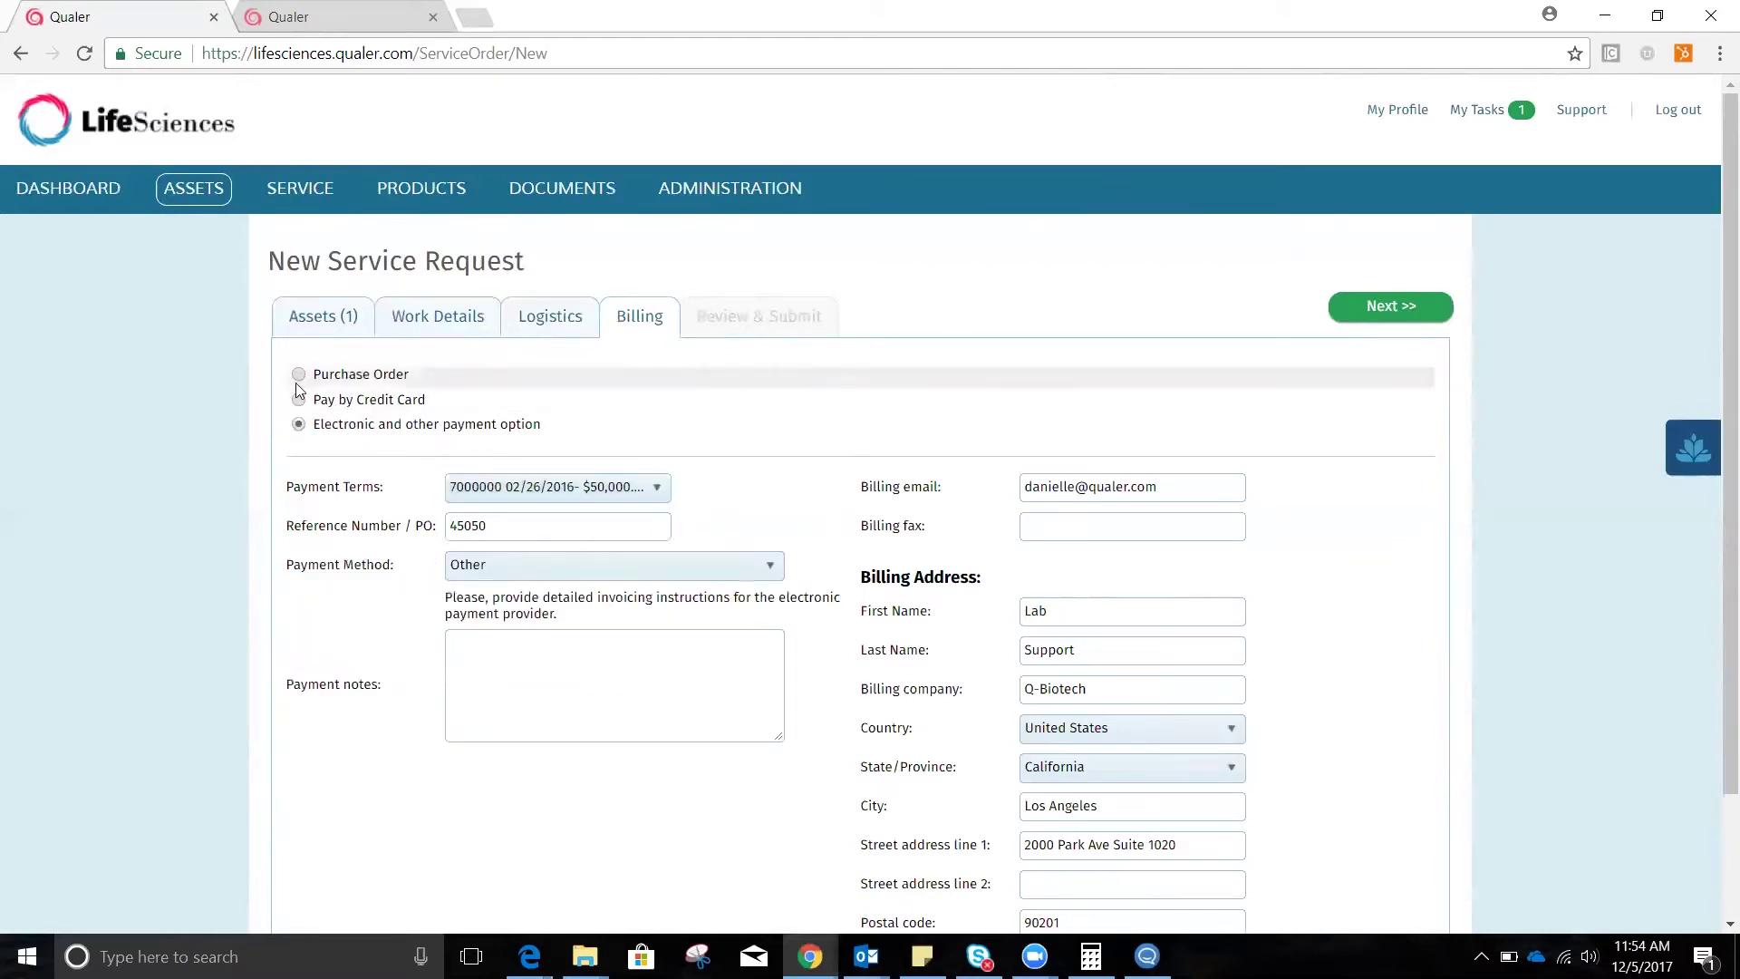
pyautogui.click(297, 375)
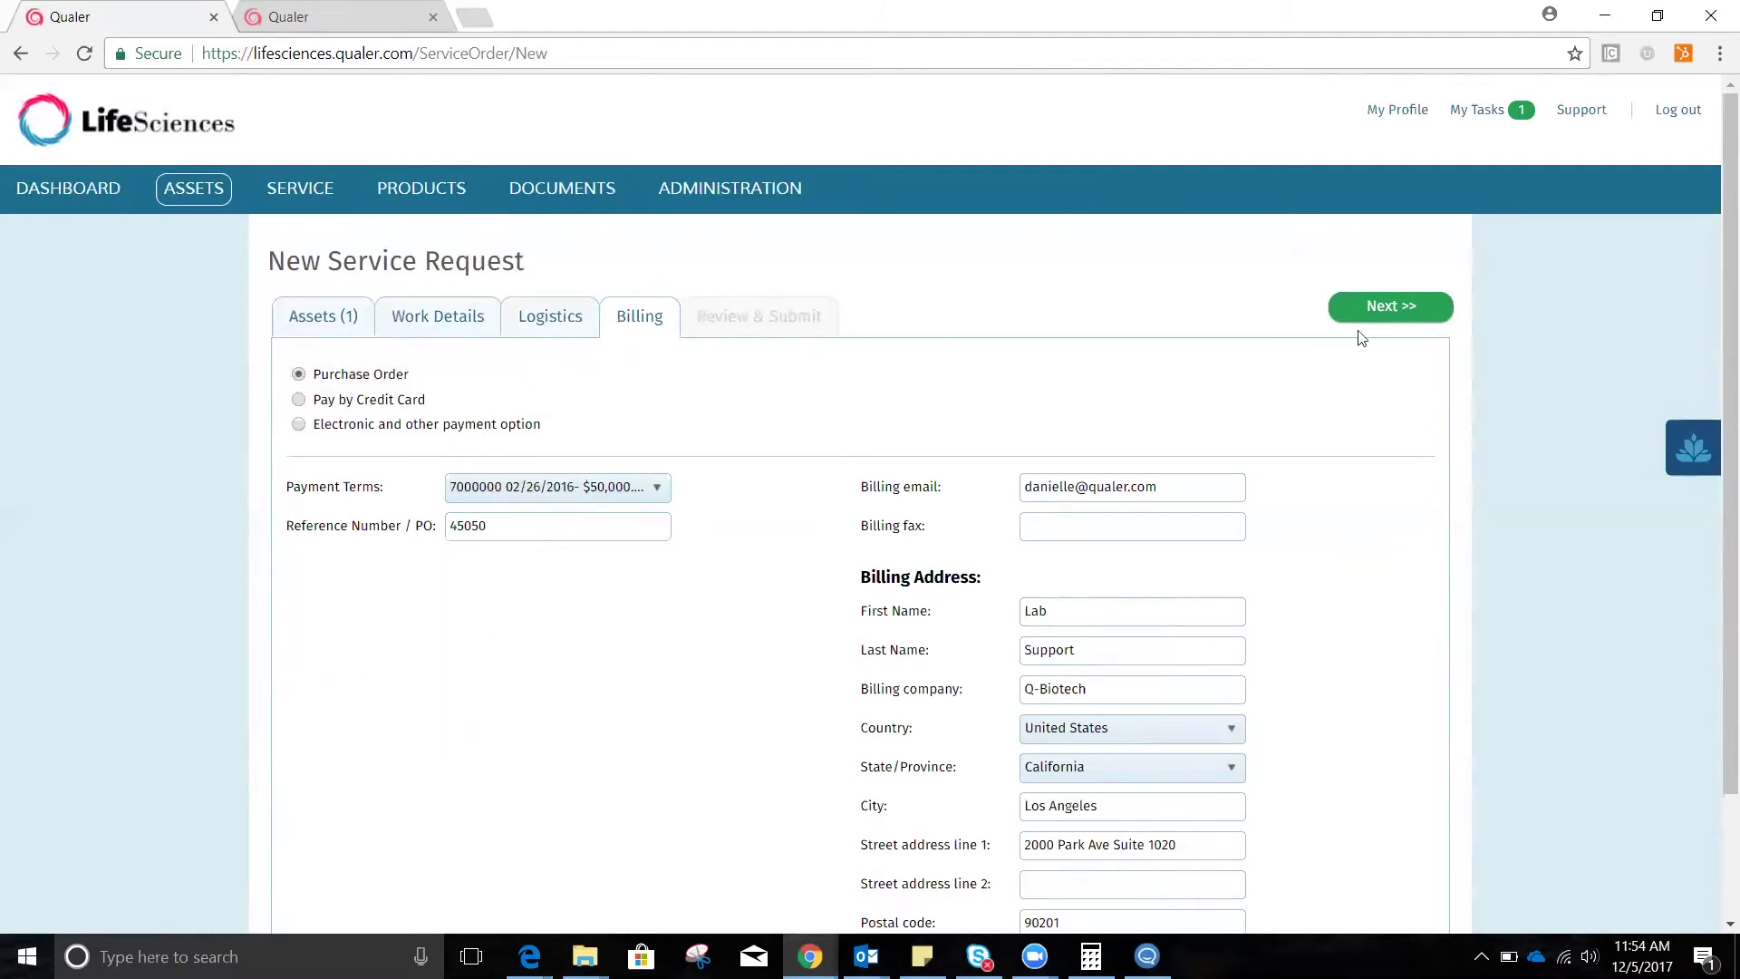
pyautogui.click(1384, 308)
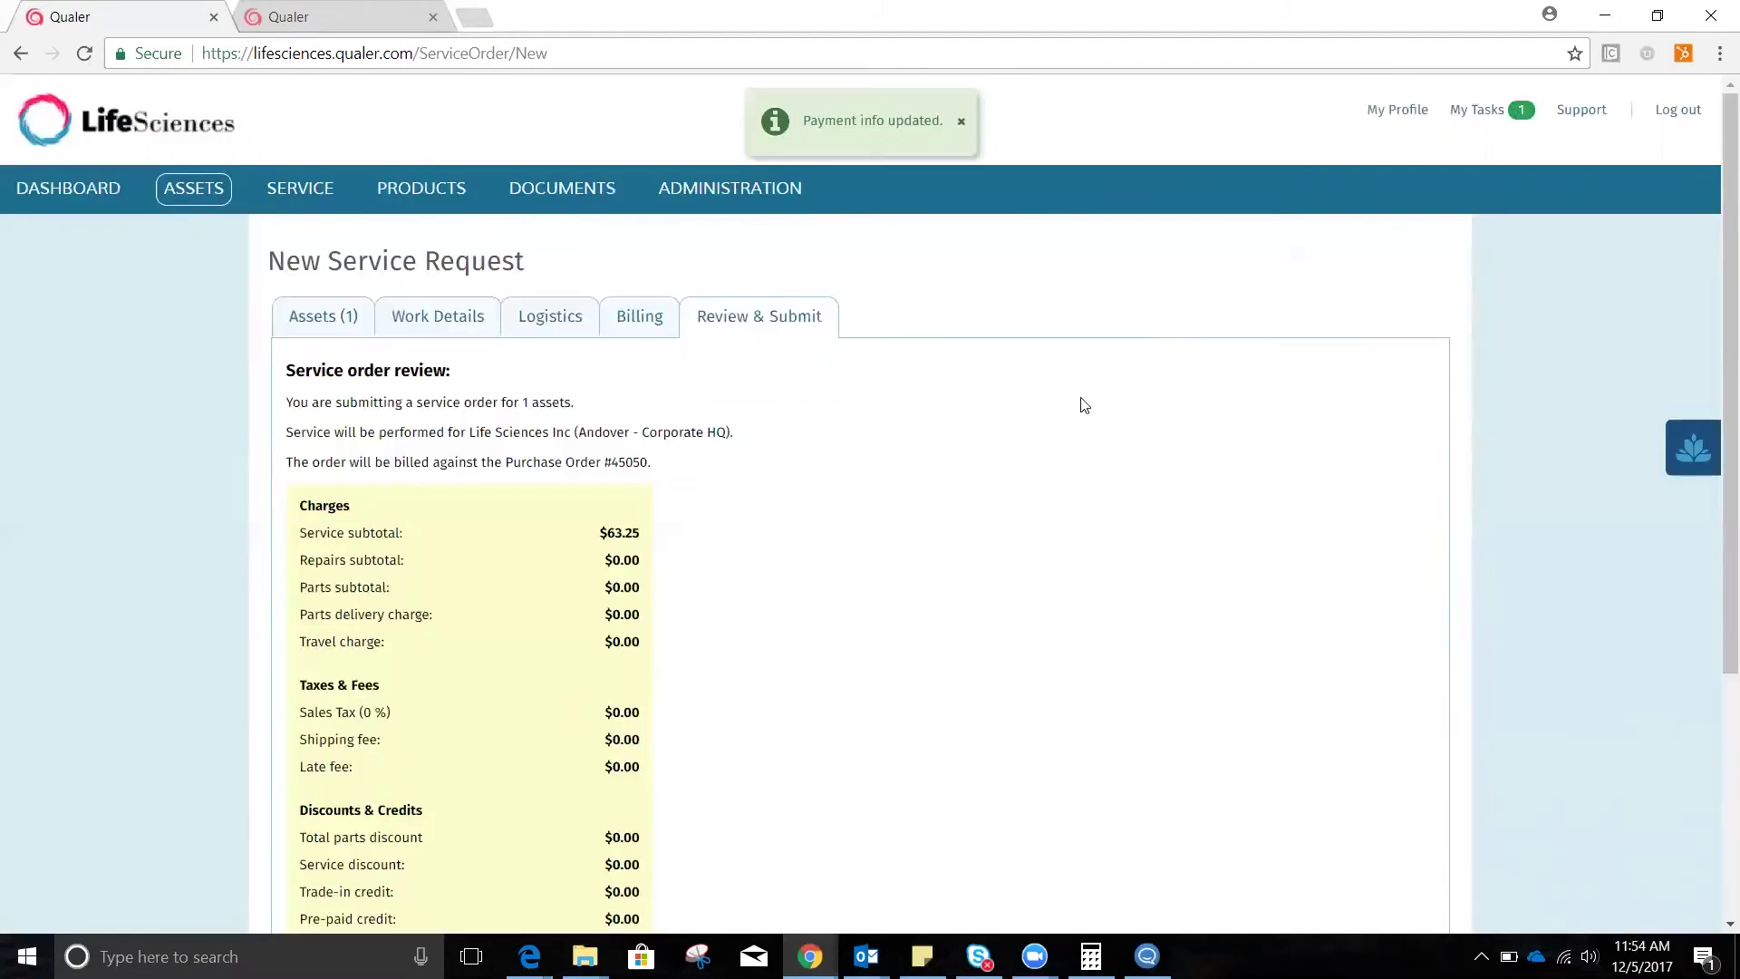
# Enter "NOTES" as the special requests and instructions, and declare all instruments decontaminated from radiation and biohazardous materials
pyautogui.scroll(-2, 1061, 421)
pyautogui.scroll(-2, 1059, 432)
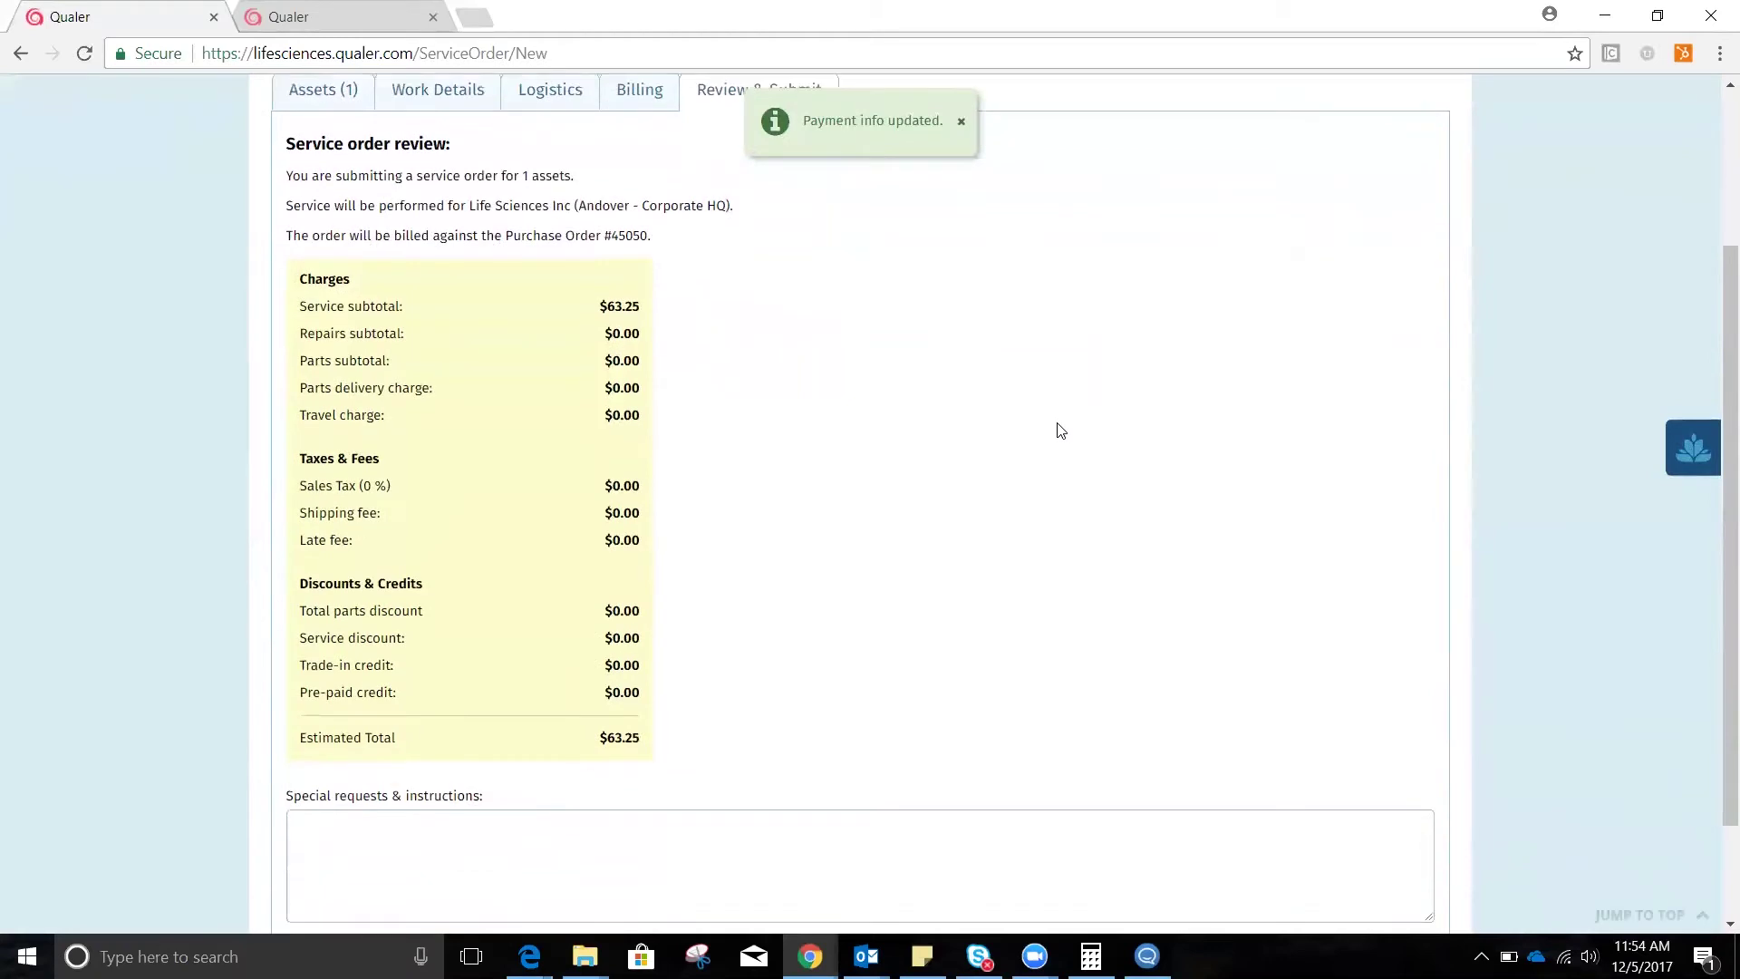
pyautogui.click(611, 710)
pyautogui.write('NOTES')
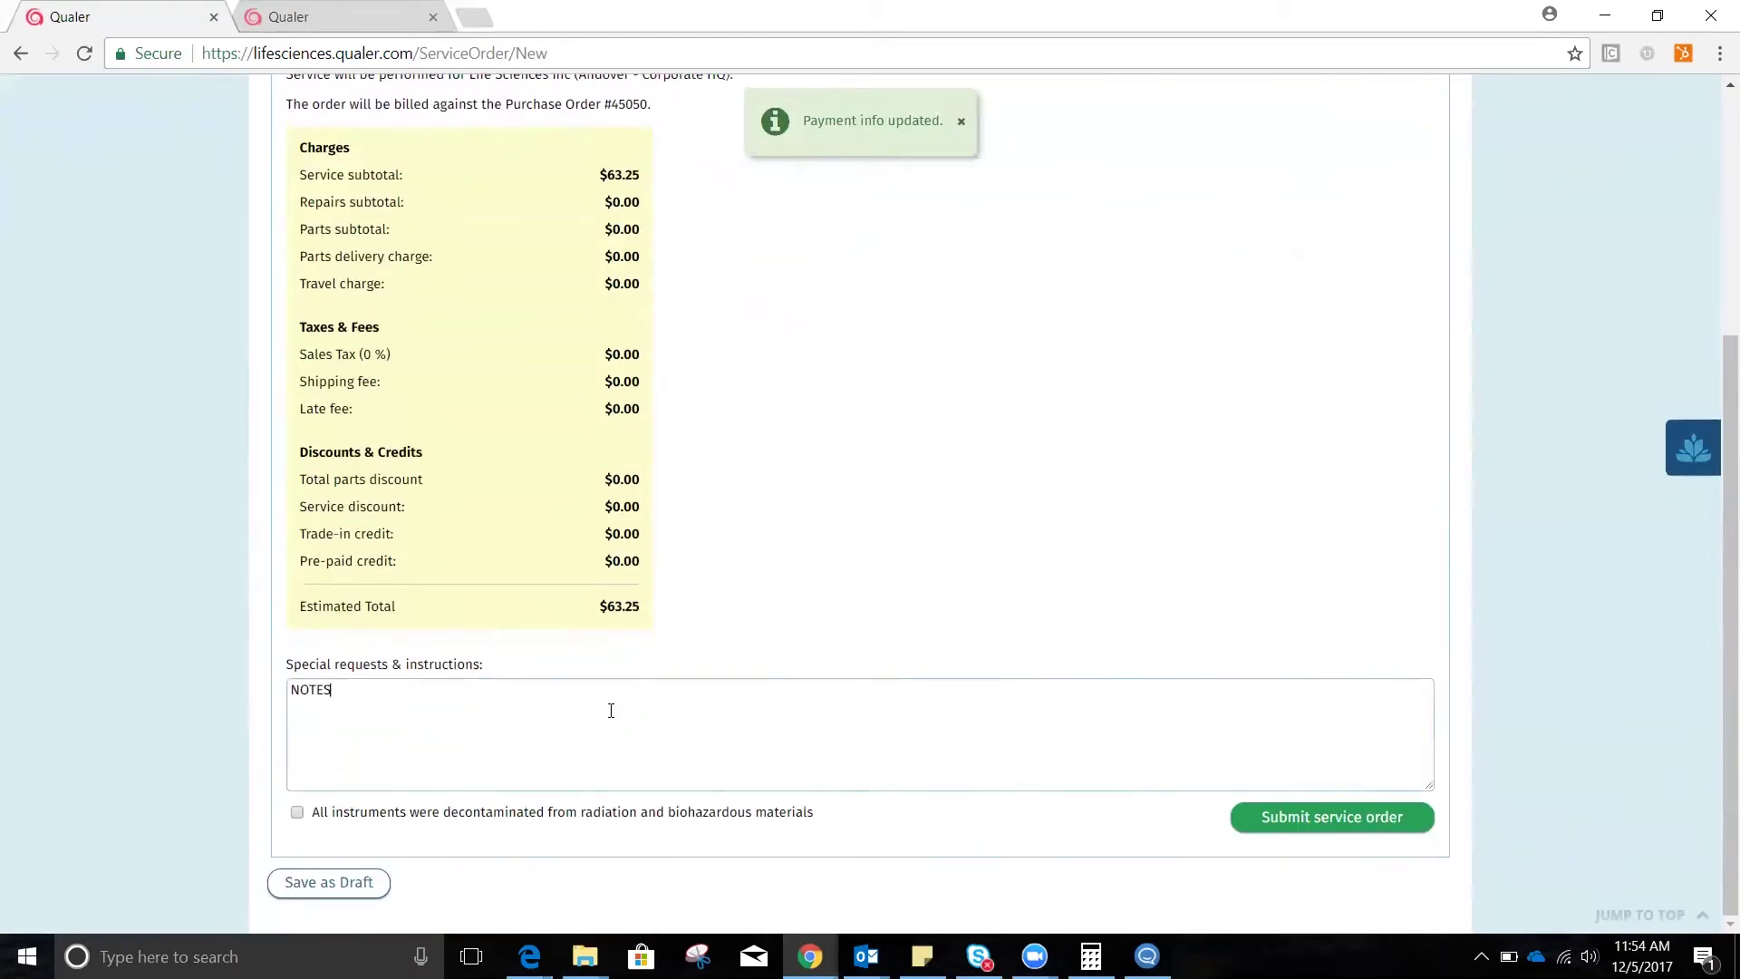
pyautogui.click(298, 813)
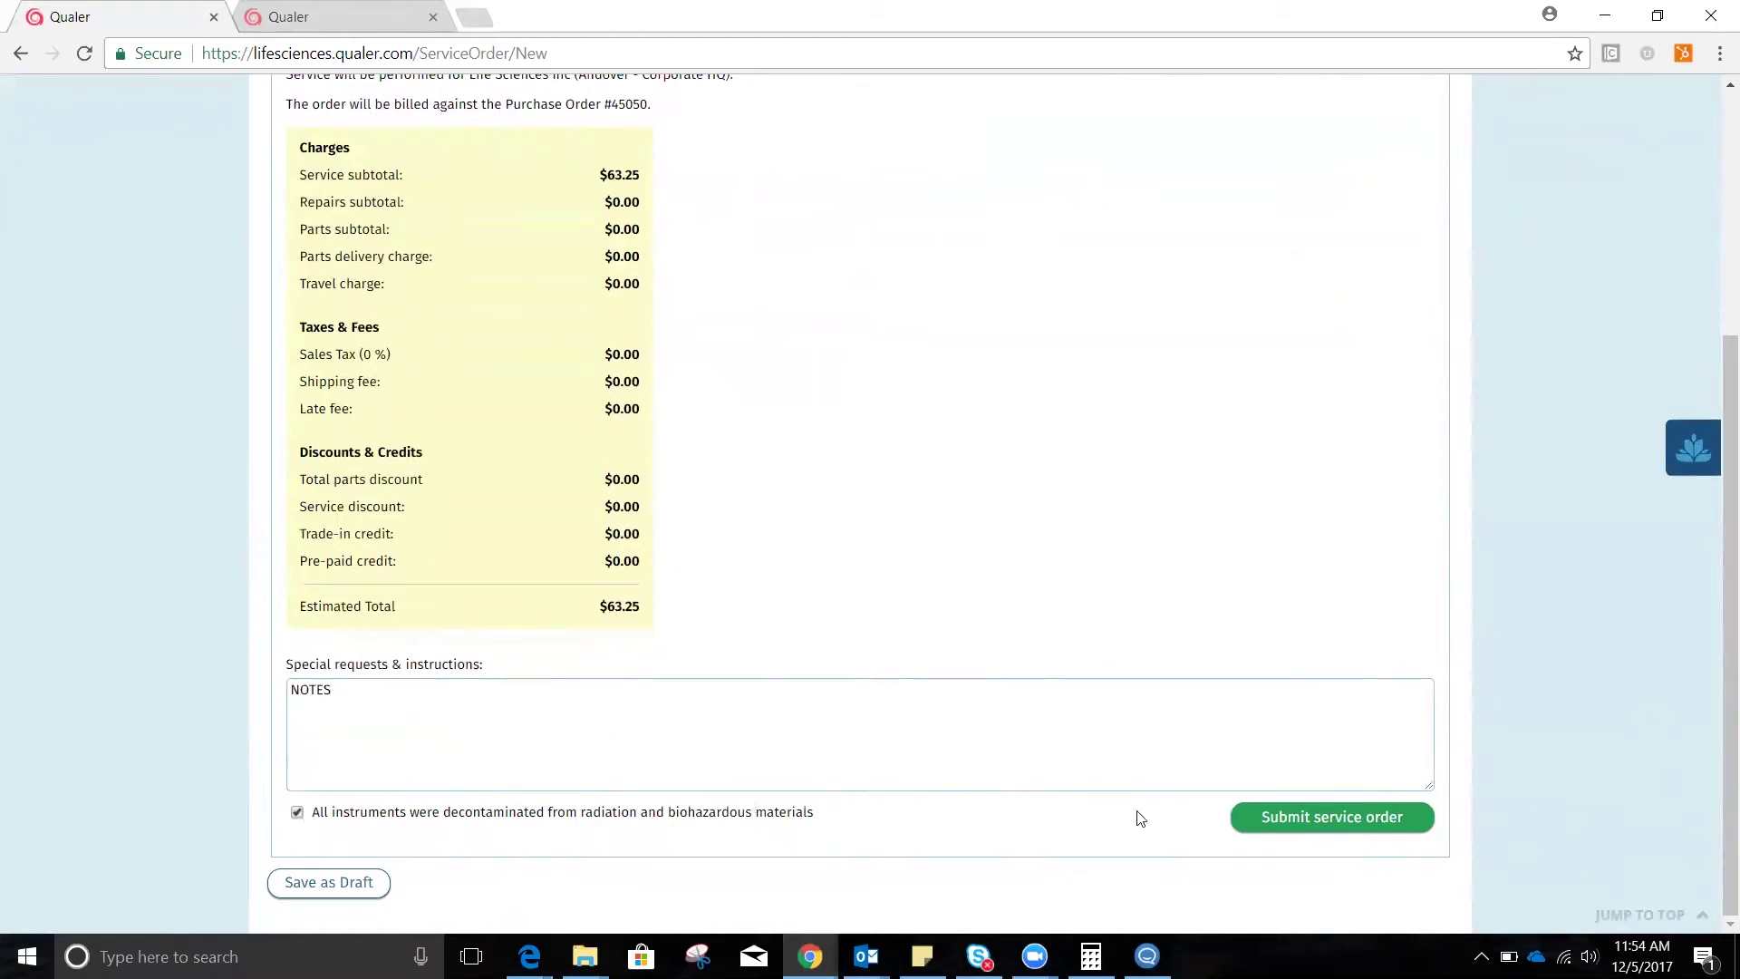
# Submit the service order, confirm the submission and dismiss the resulting notice
pyautogui.click(1345, 819)
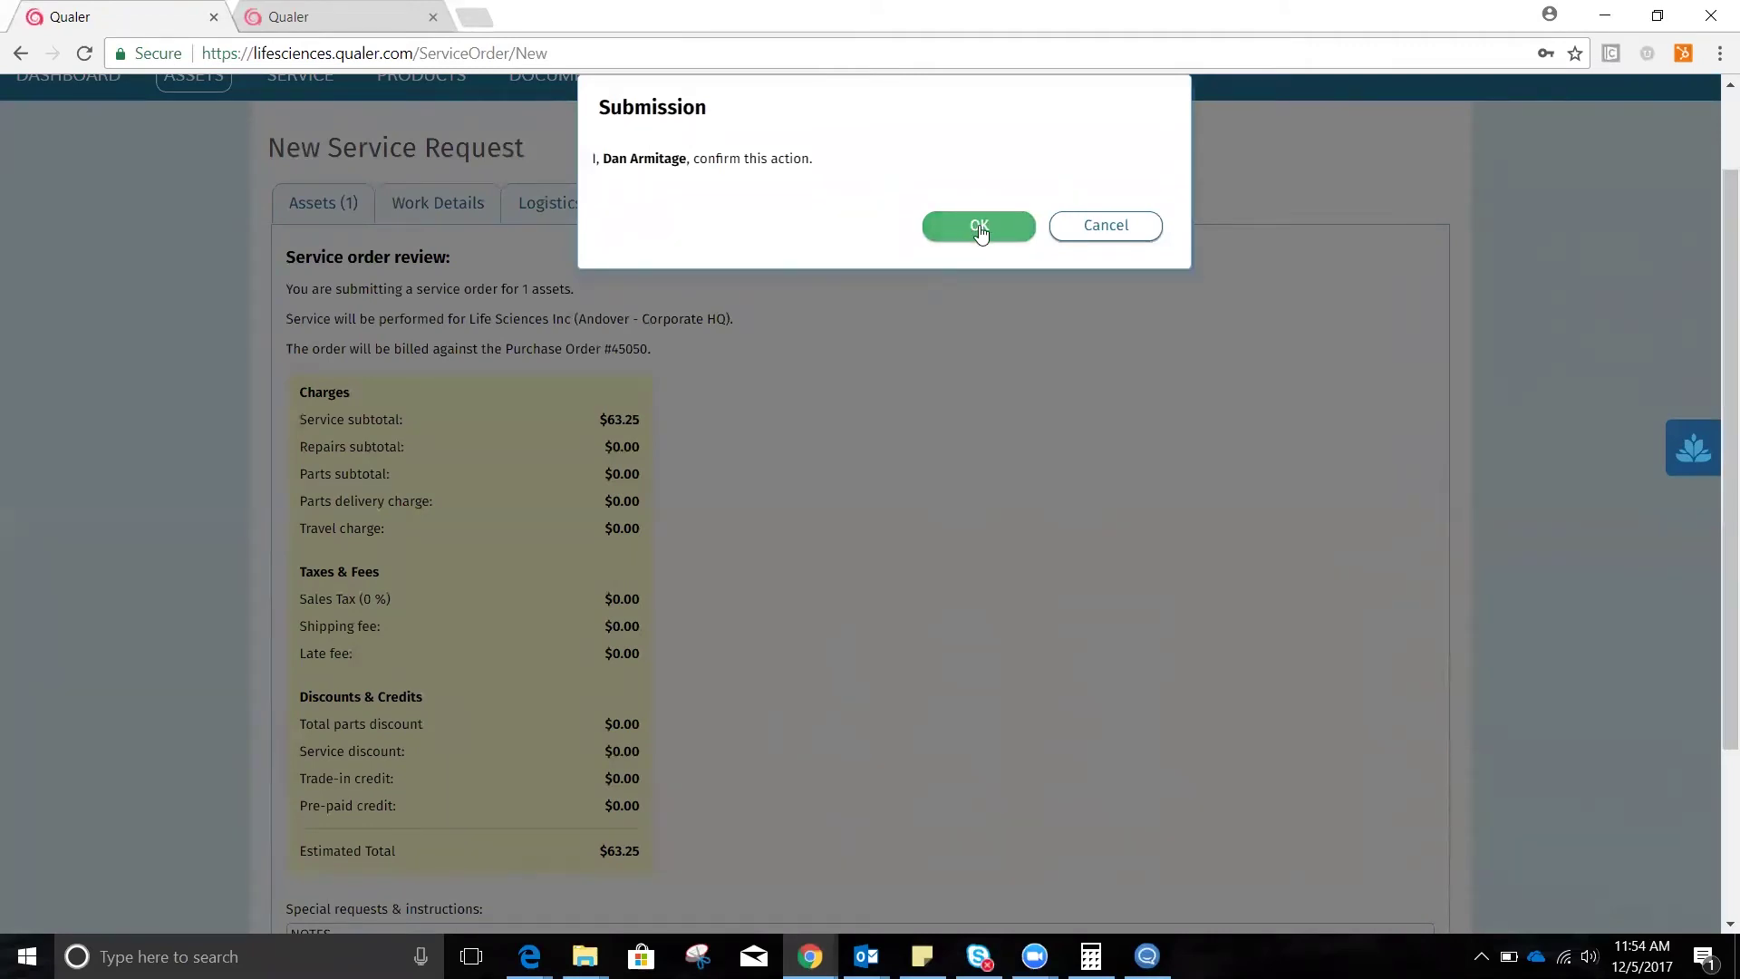
pyautogui.scroll(2, 977, 245)
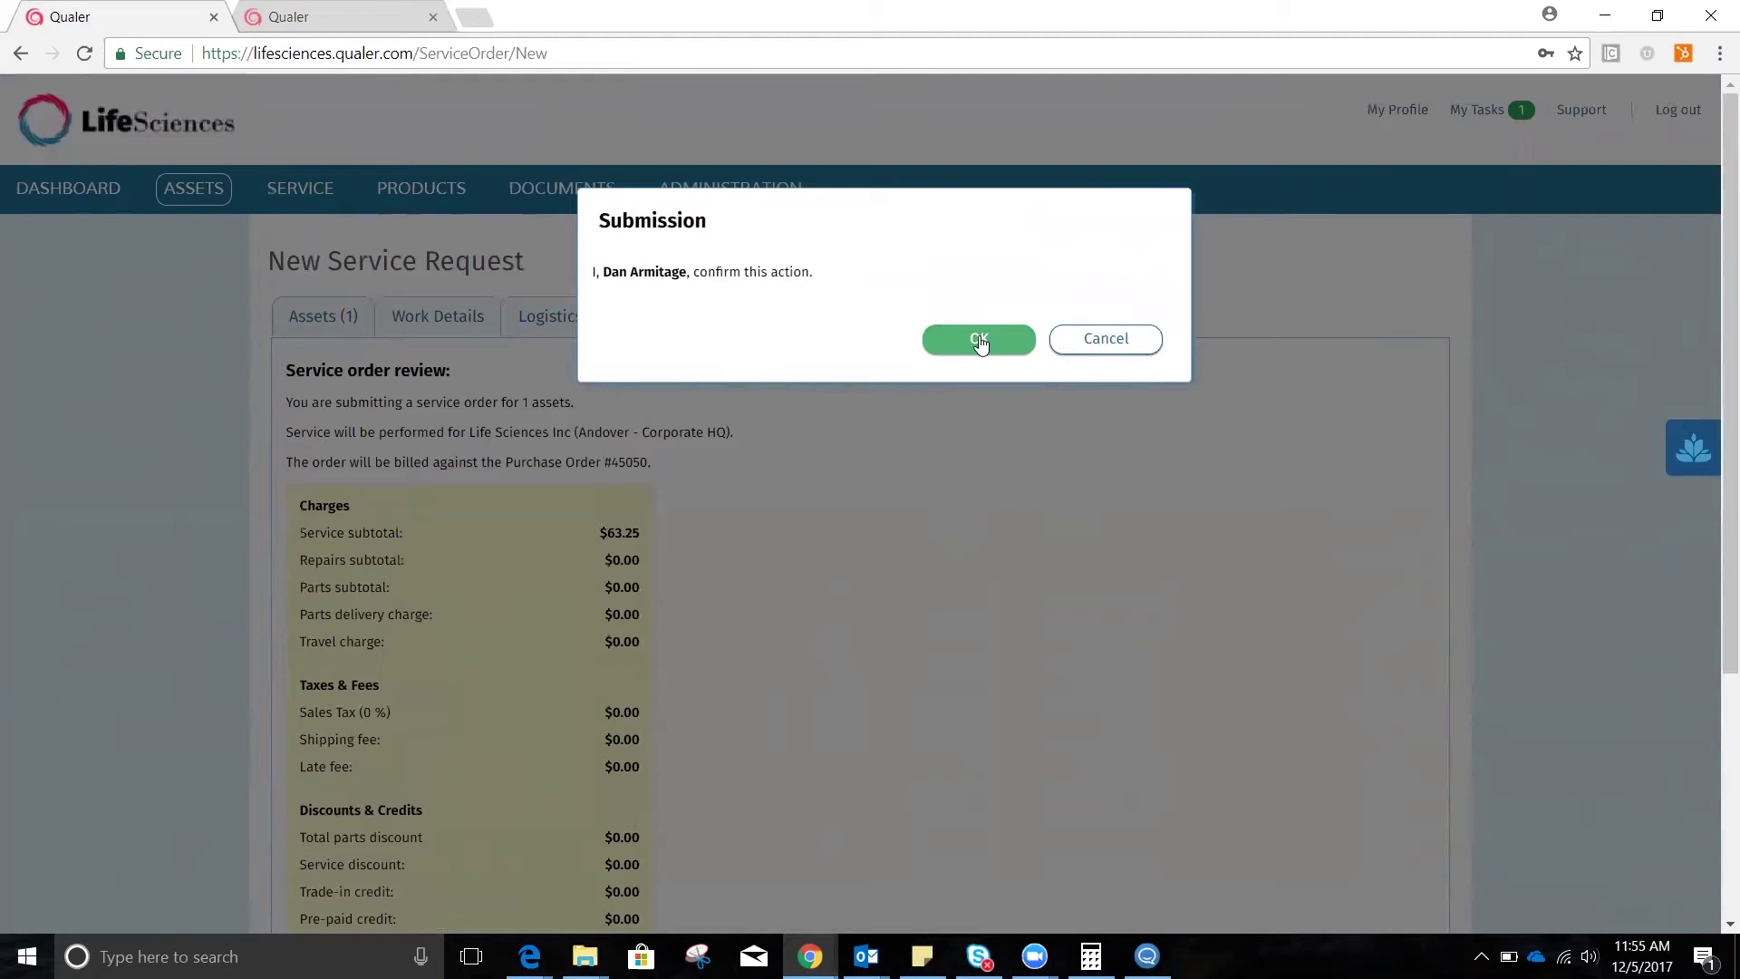
pyautogui.click(979, 339)
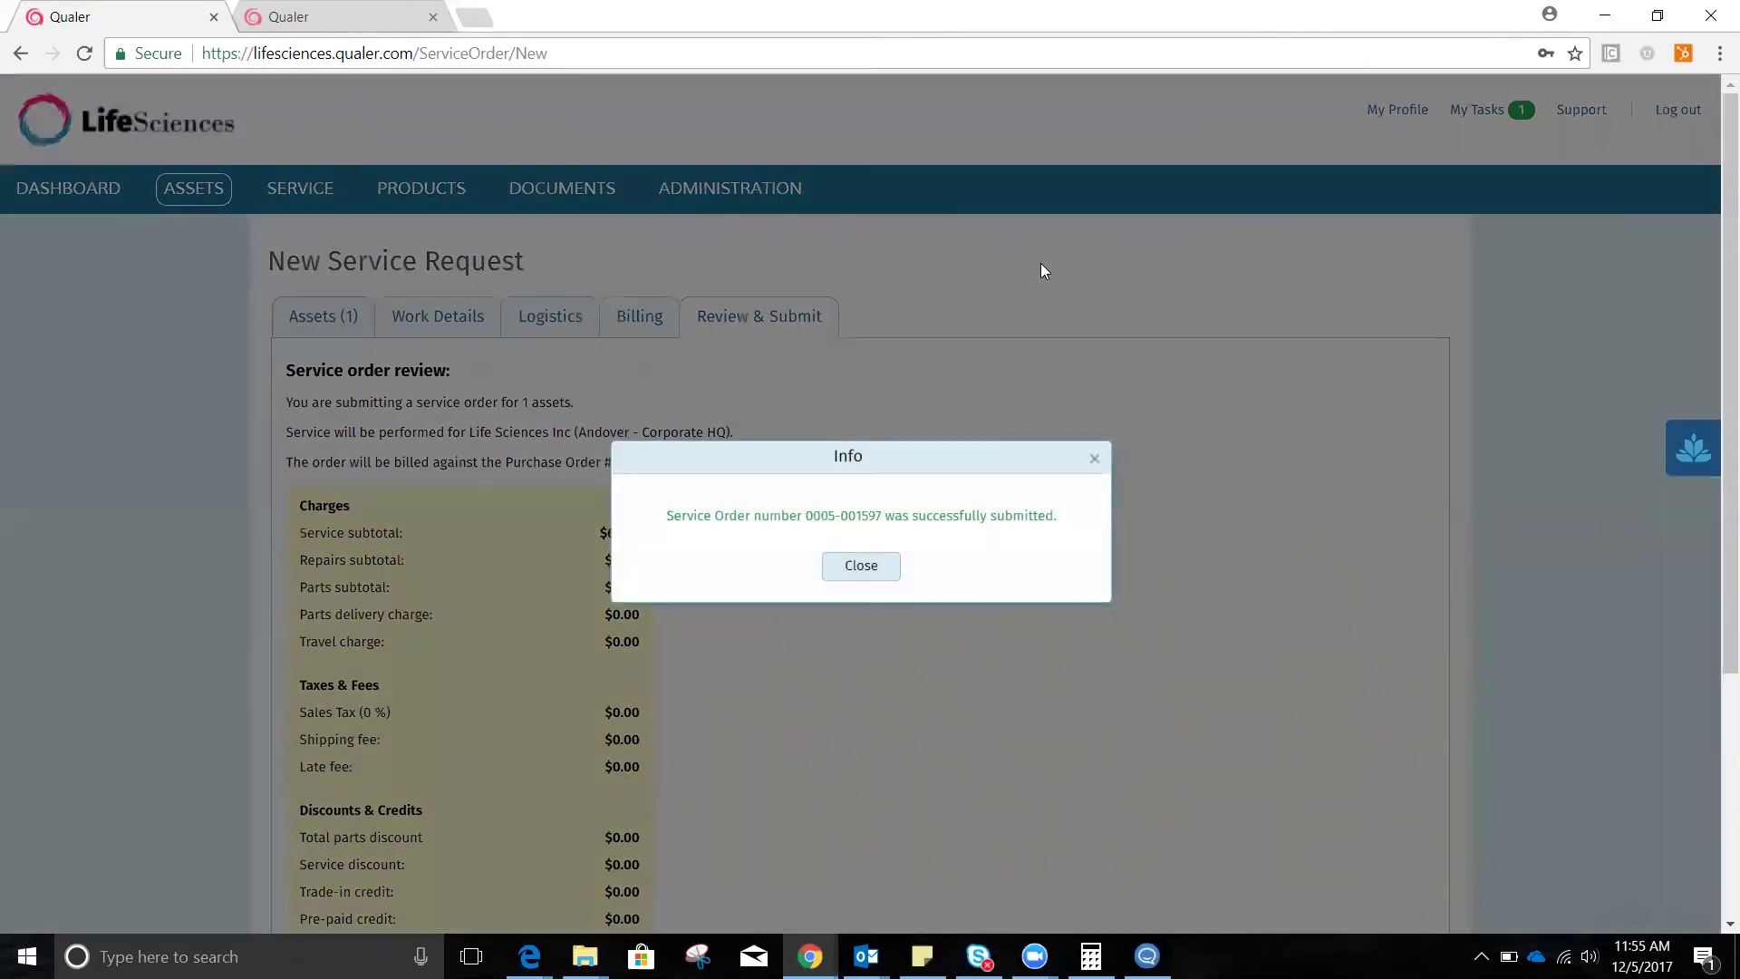
pyautogui.click(862, 567)
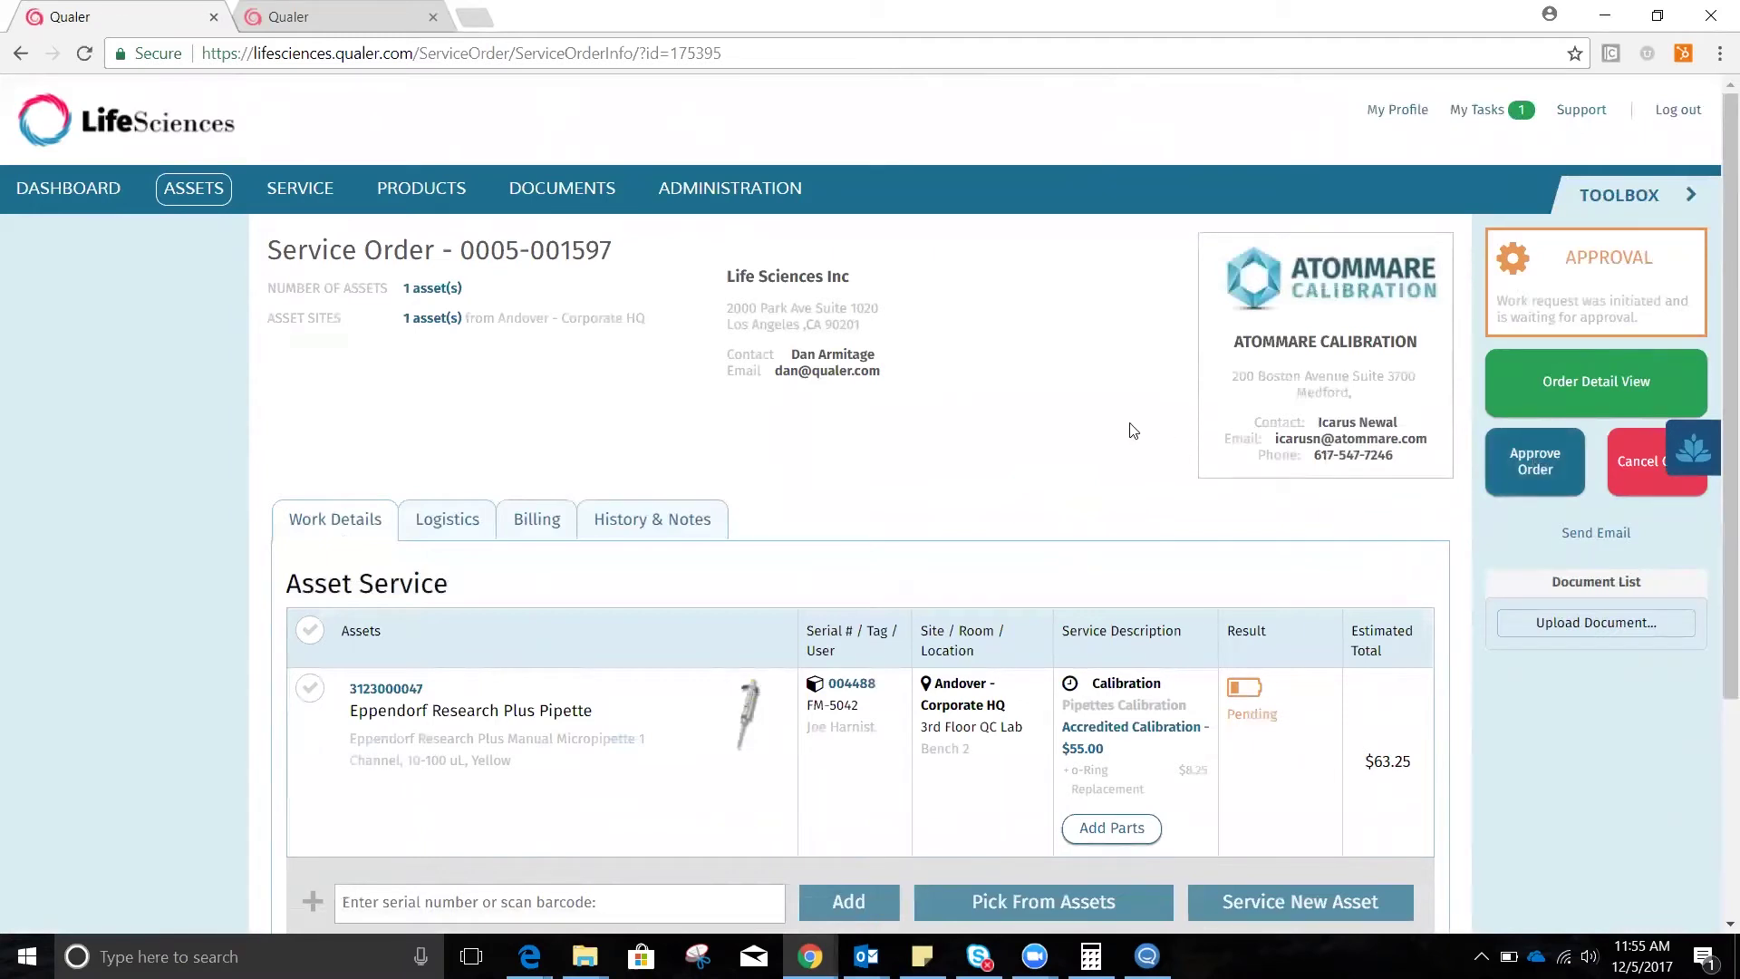
# Review the submitted service order's work details, logistics, billing, and history and notes
pyautogui.scroll(-1, 462, 526)
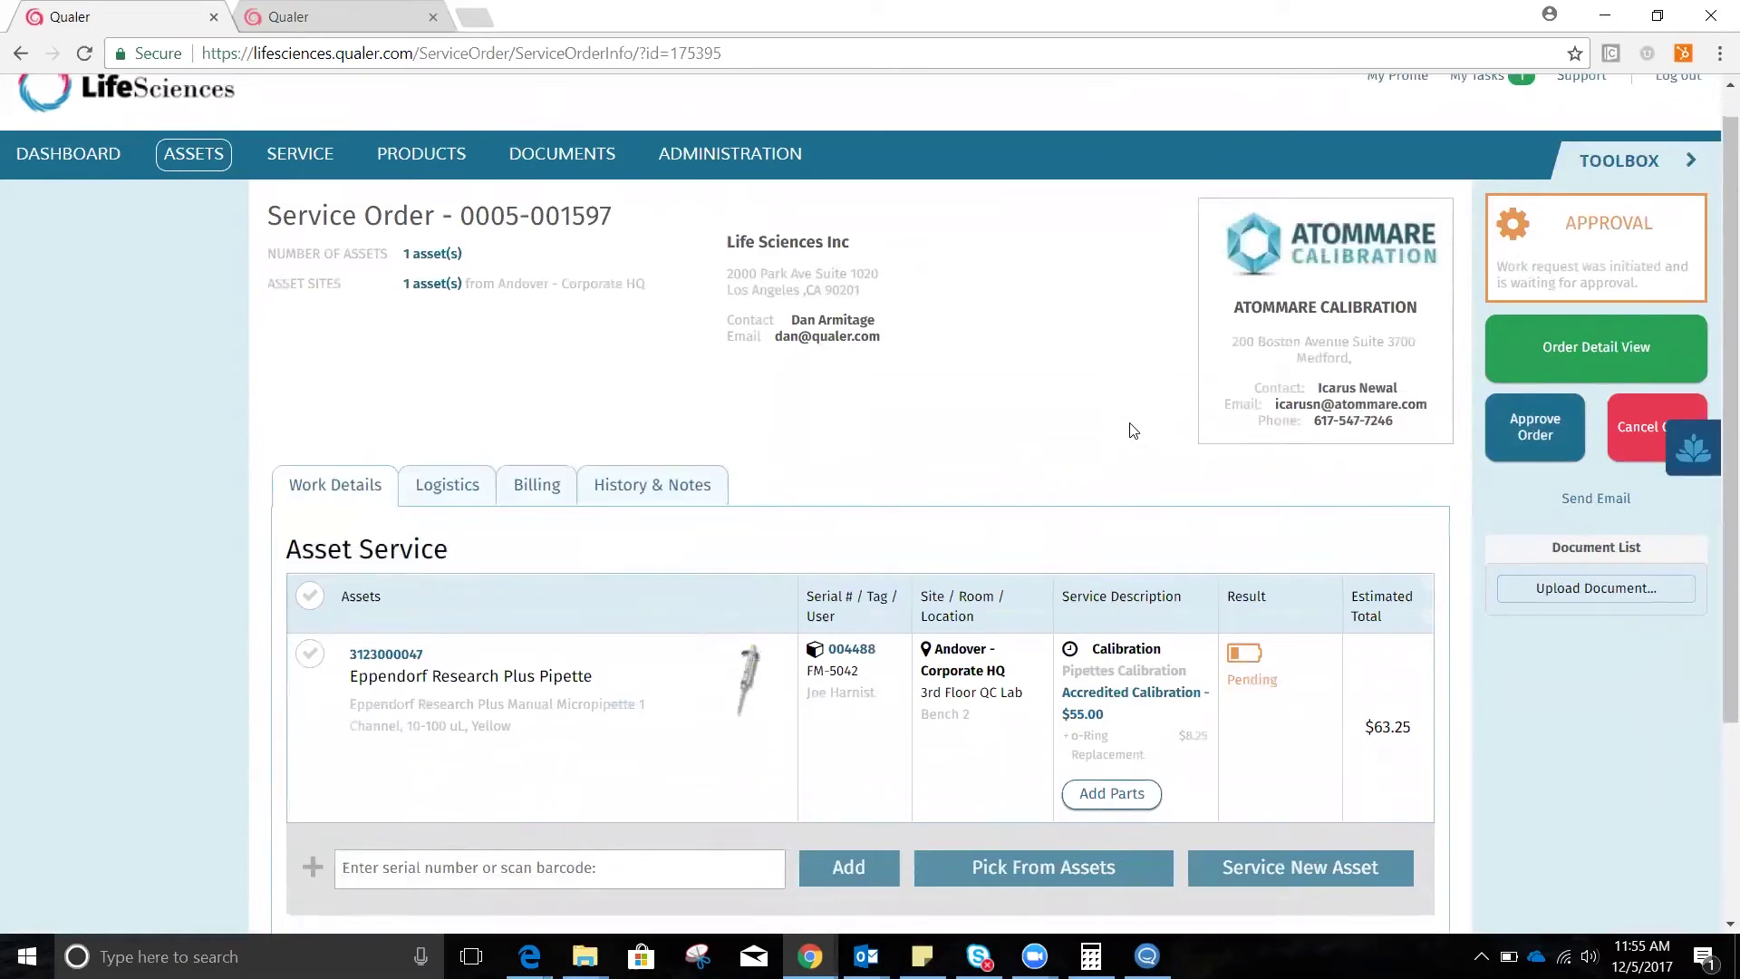
pyautogui.click(442, 424)
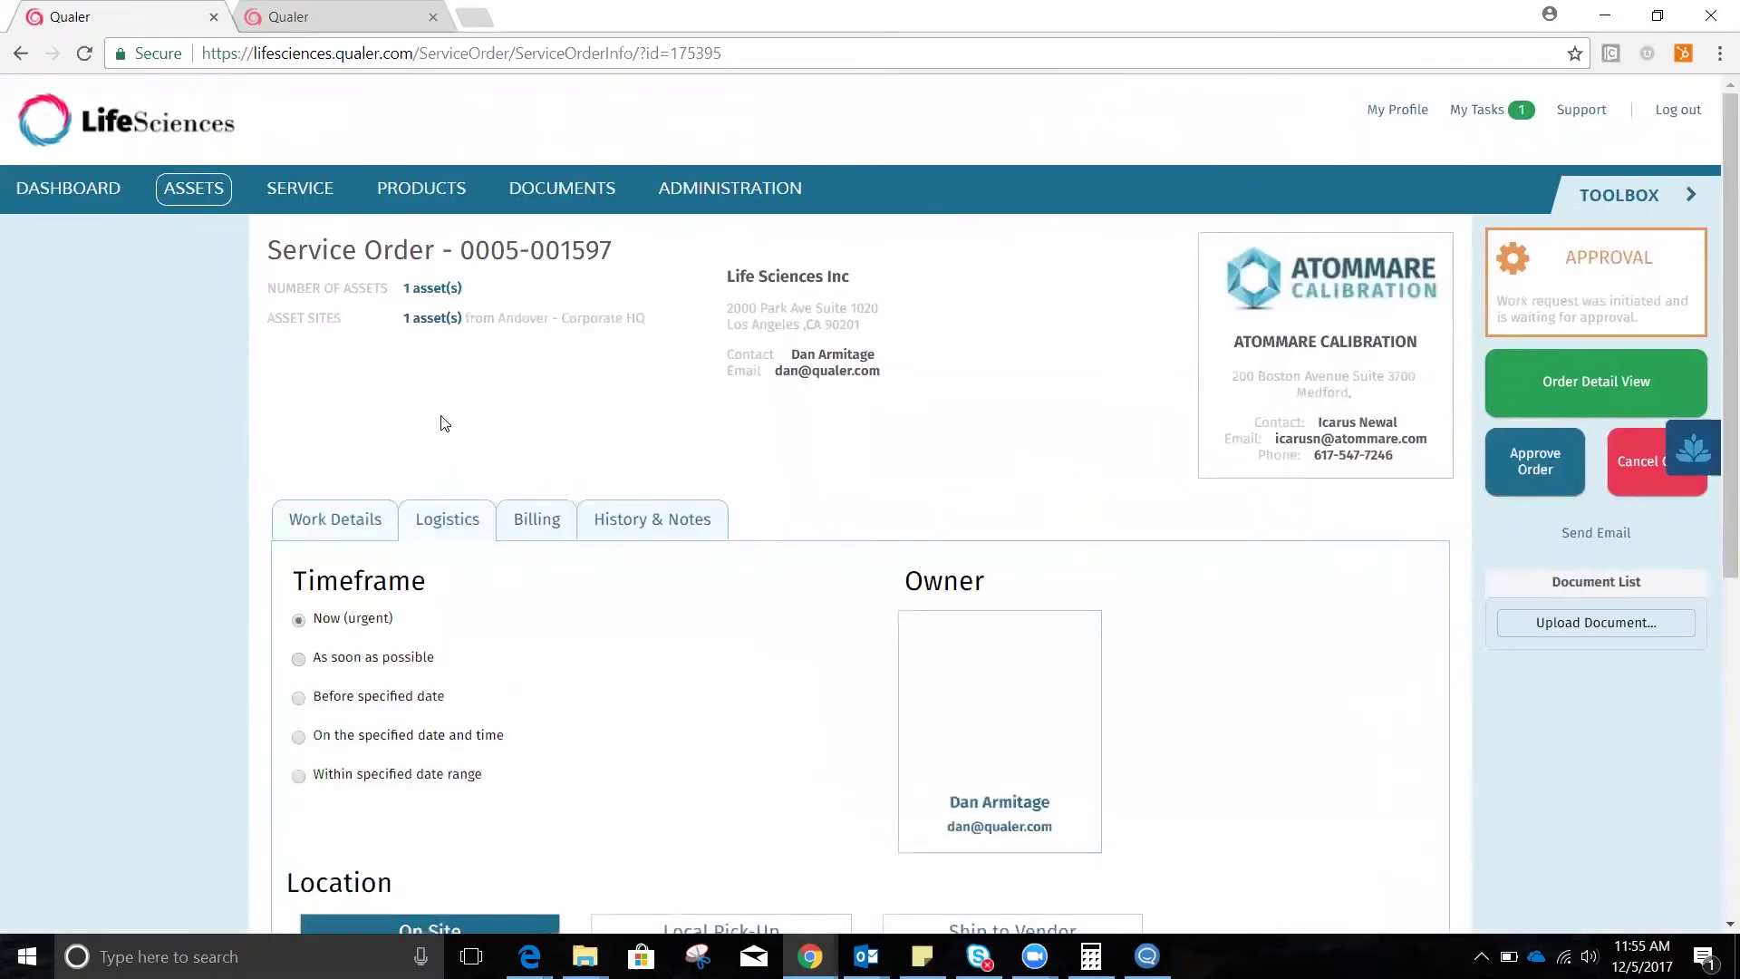
pyautogui.click(543, 524)
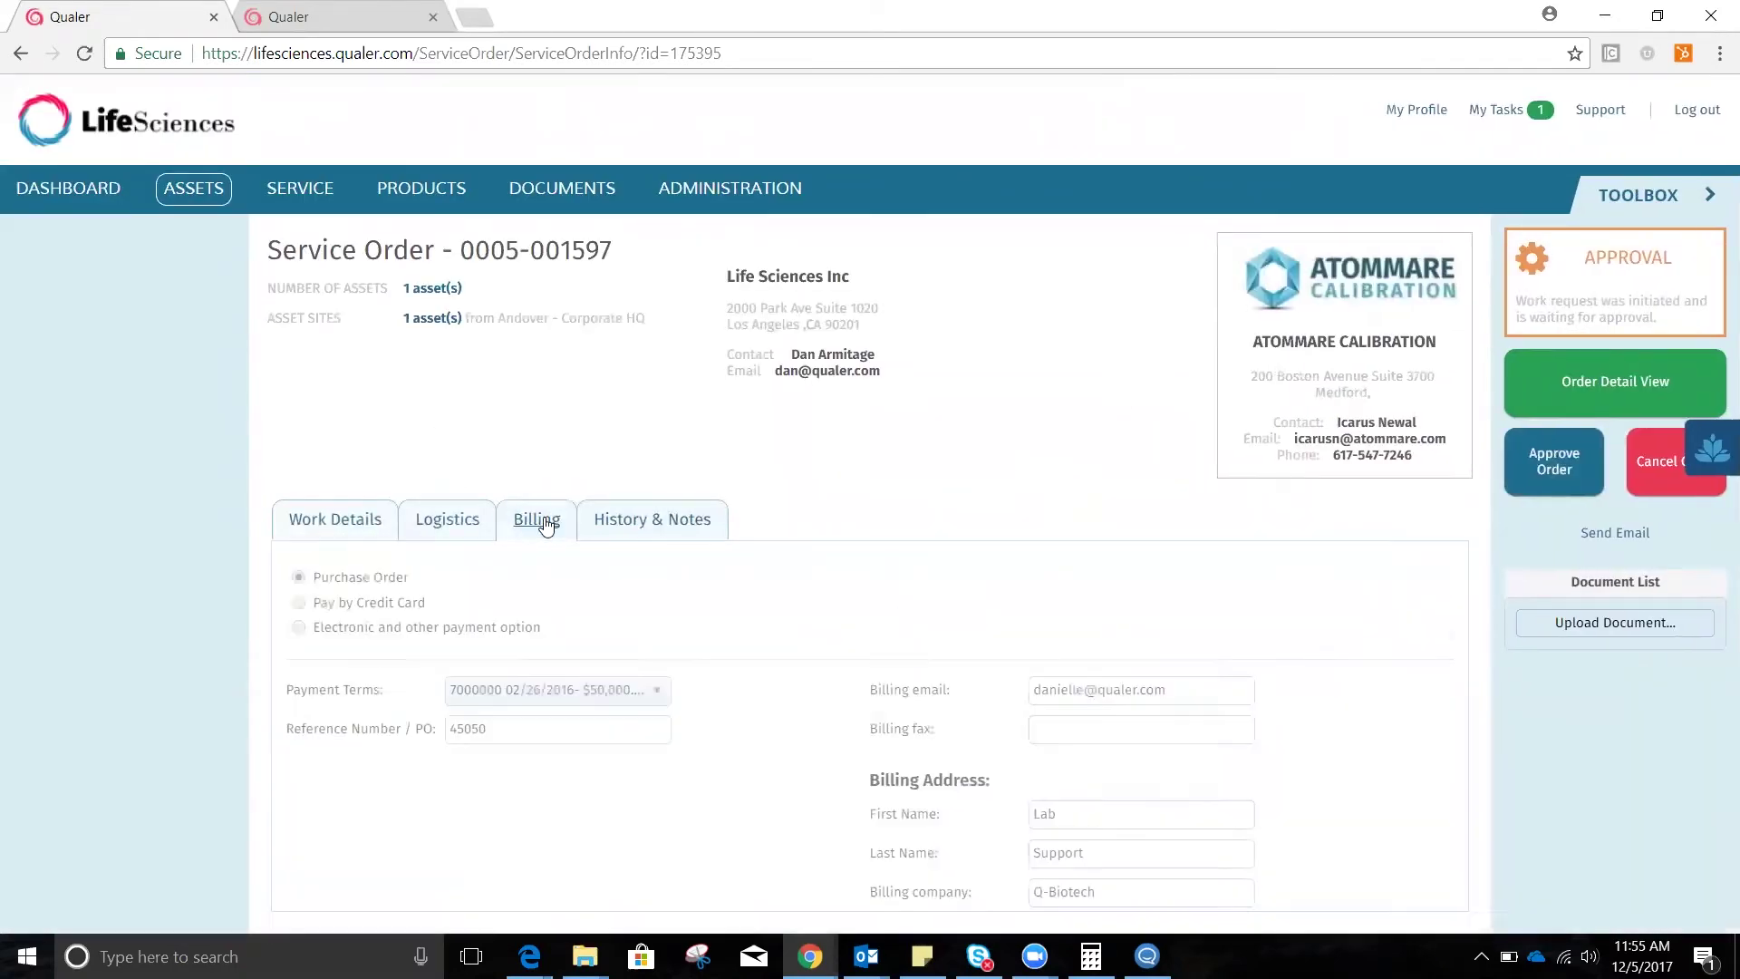
pyautogui.click(667, 526)
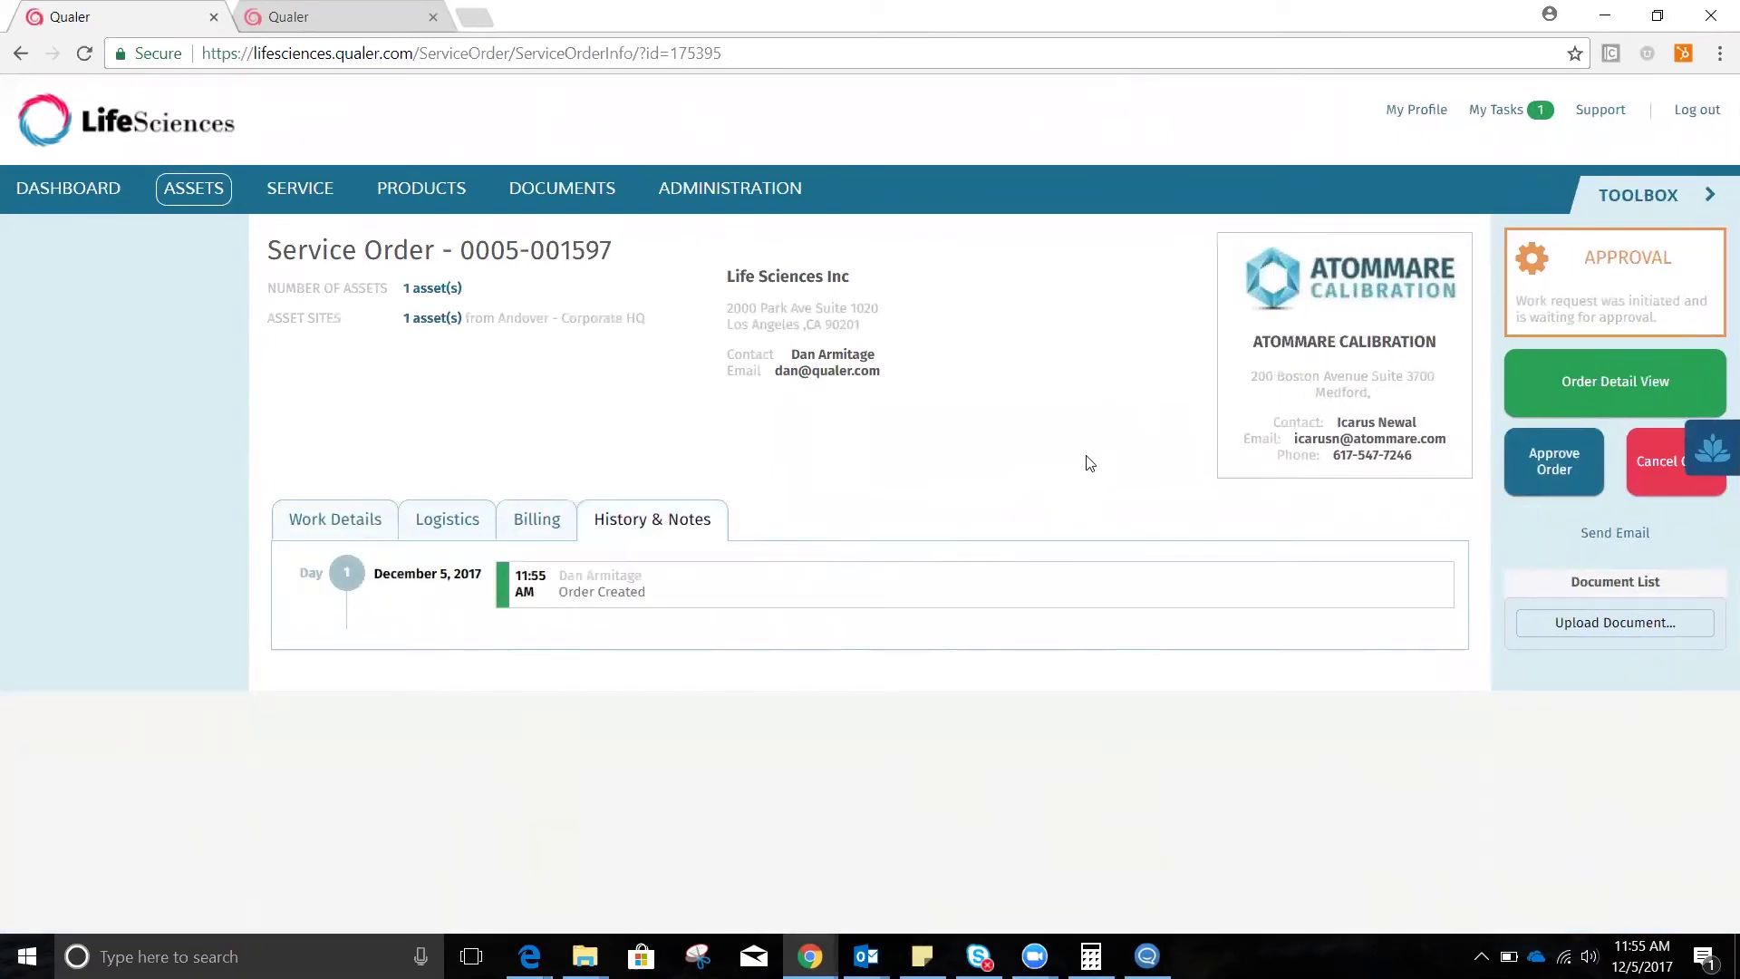
# Approve the submitted service order and confirm the approval
pyautogui.click(1559, 468)
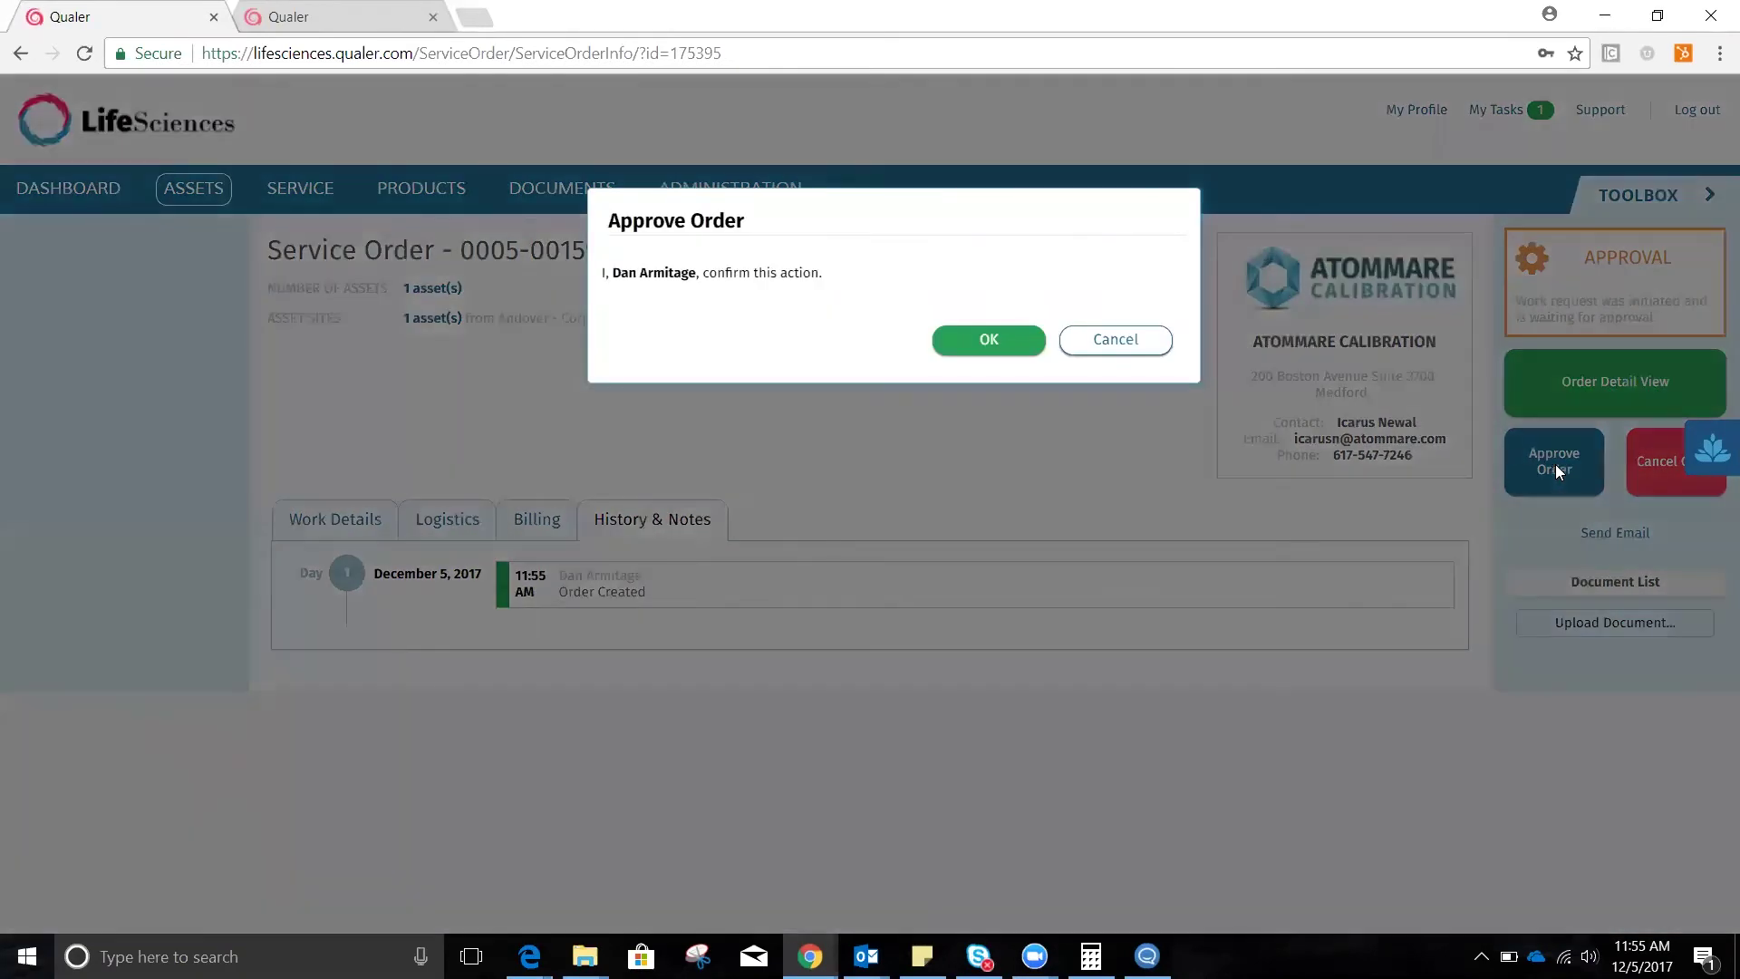
pyautogui.click(993, 341)
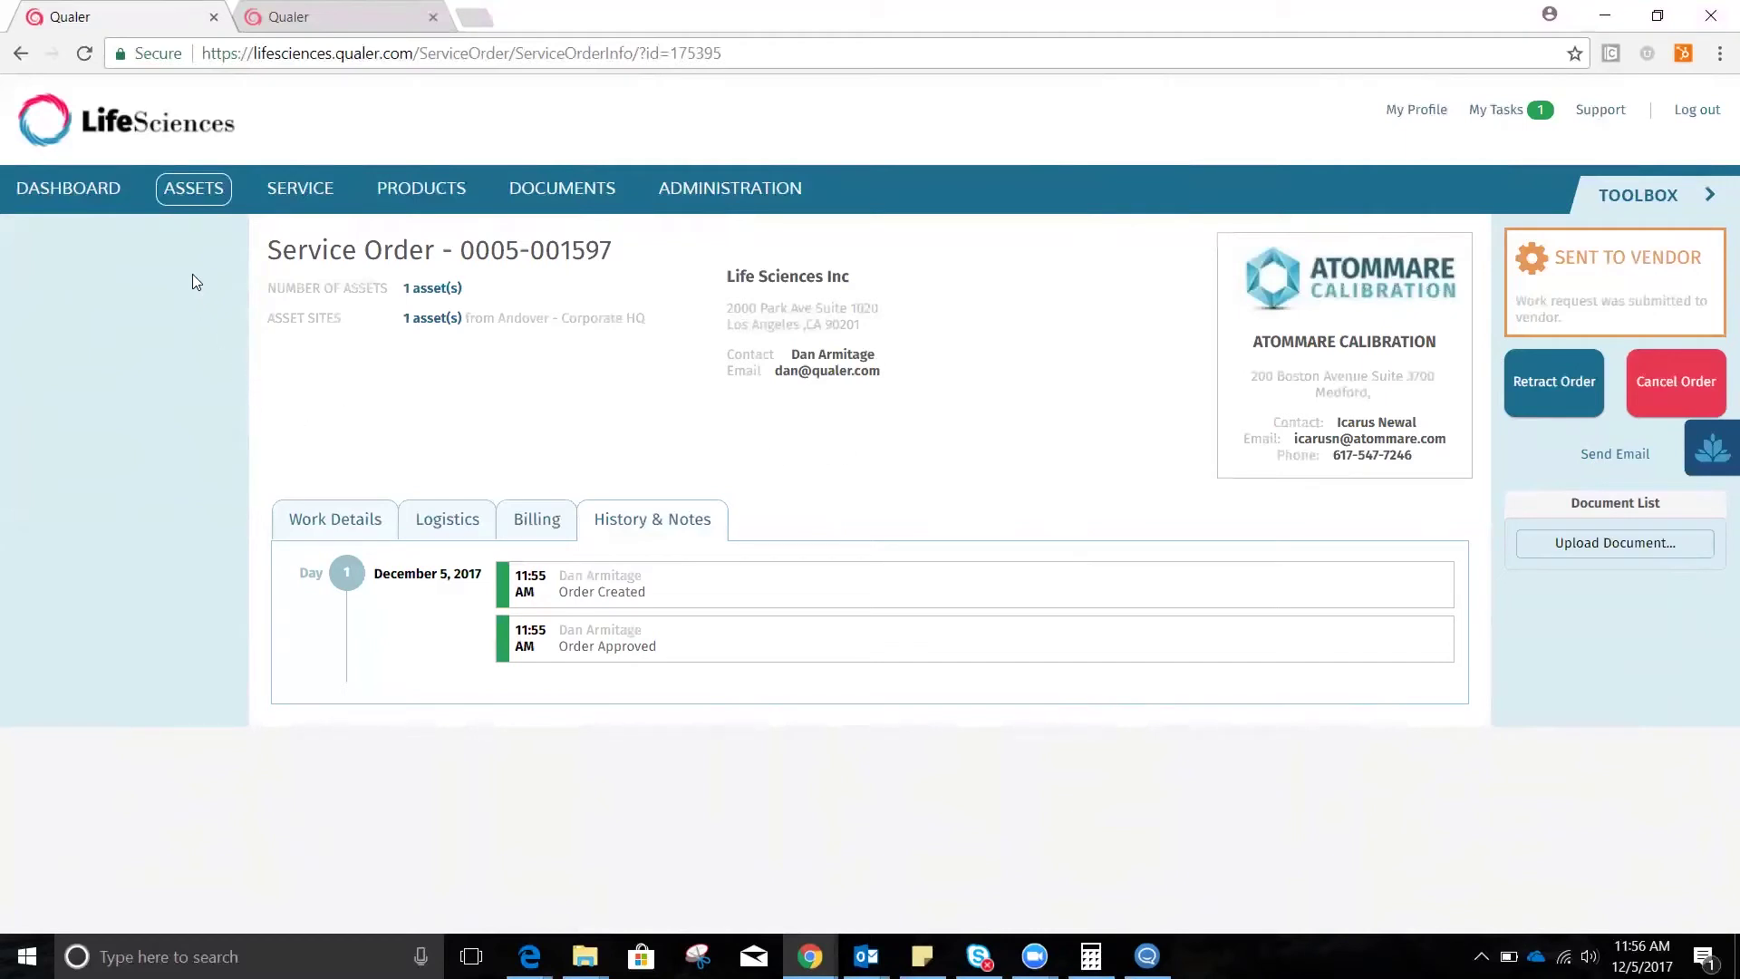
# Go to the maintenance plans and open the plan "Alternating Verification/Calibration (End of Month"
pyautogui.moveTo(193, 195)
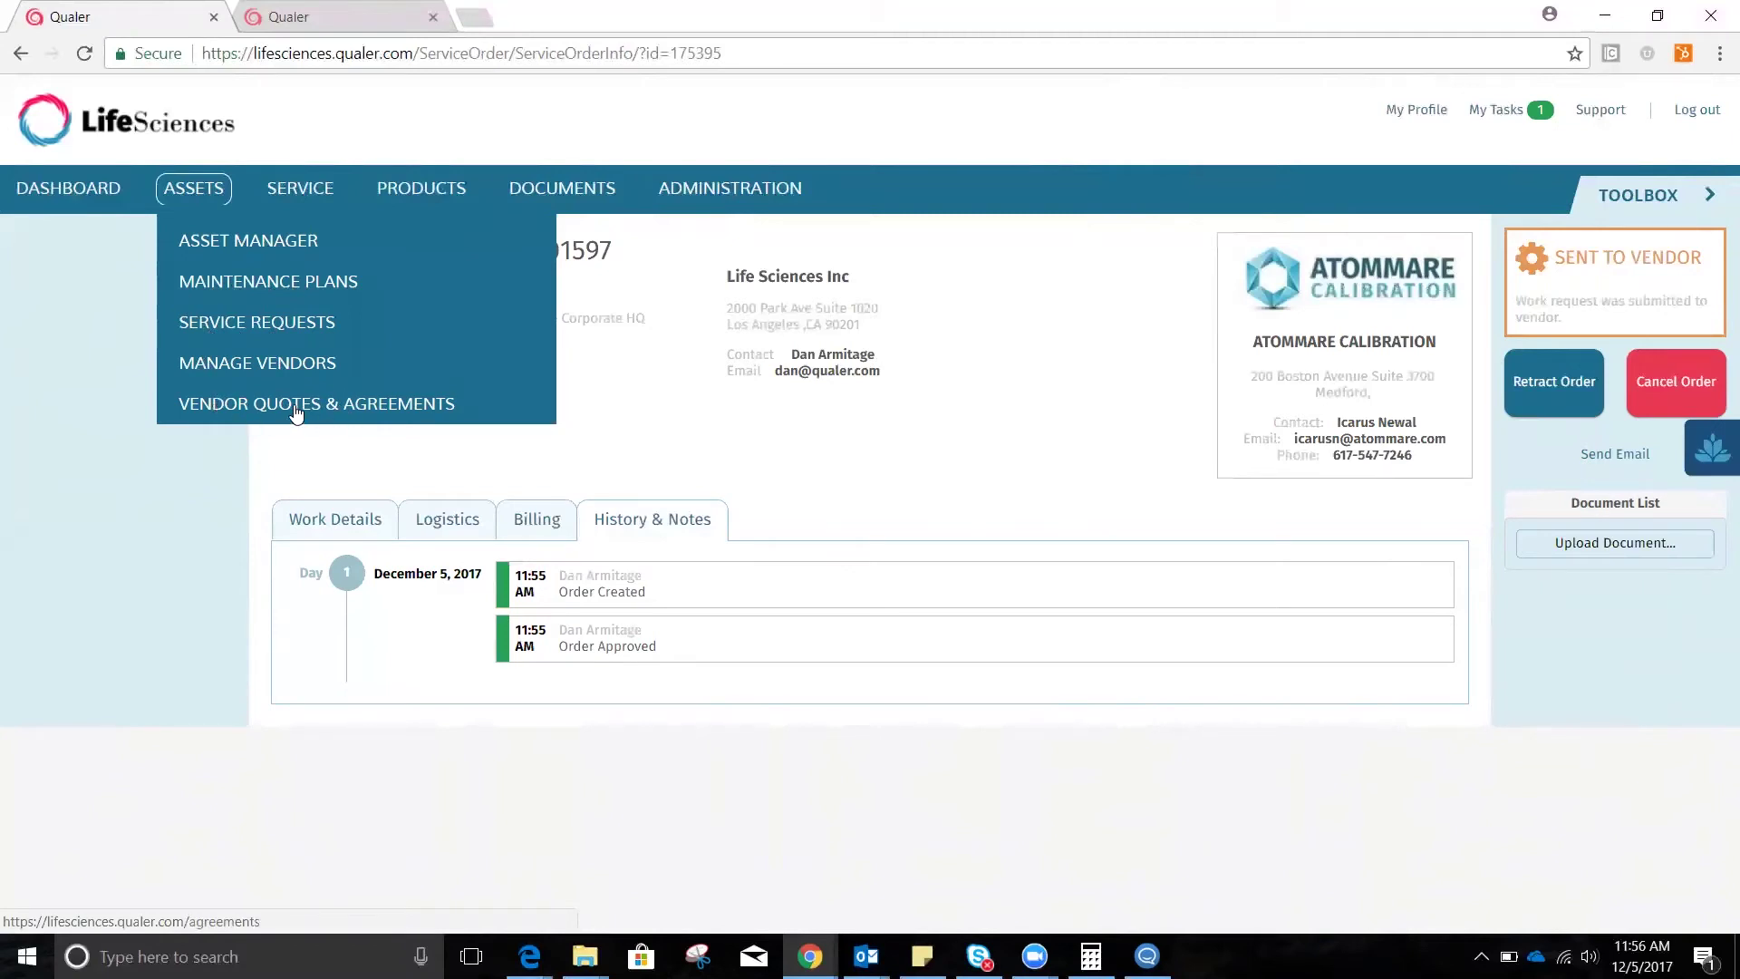
pyautogui.click(283, 283)
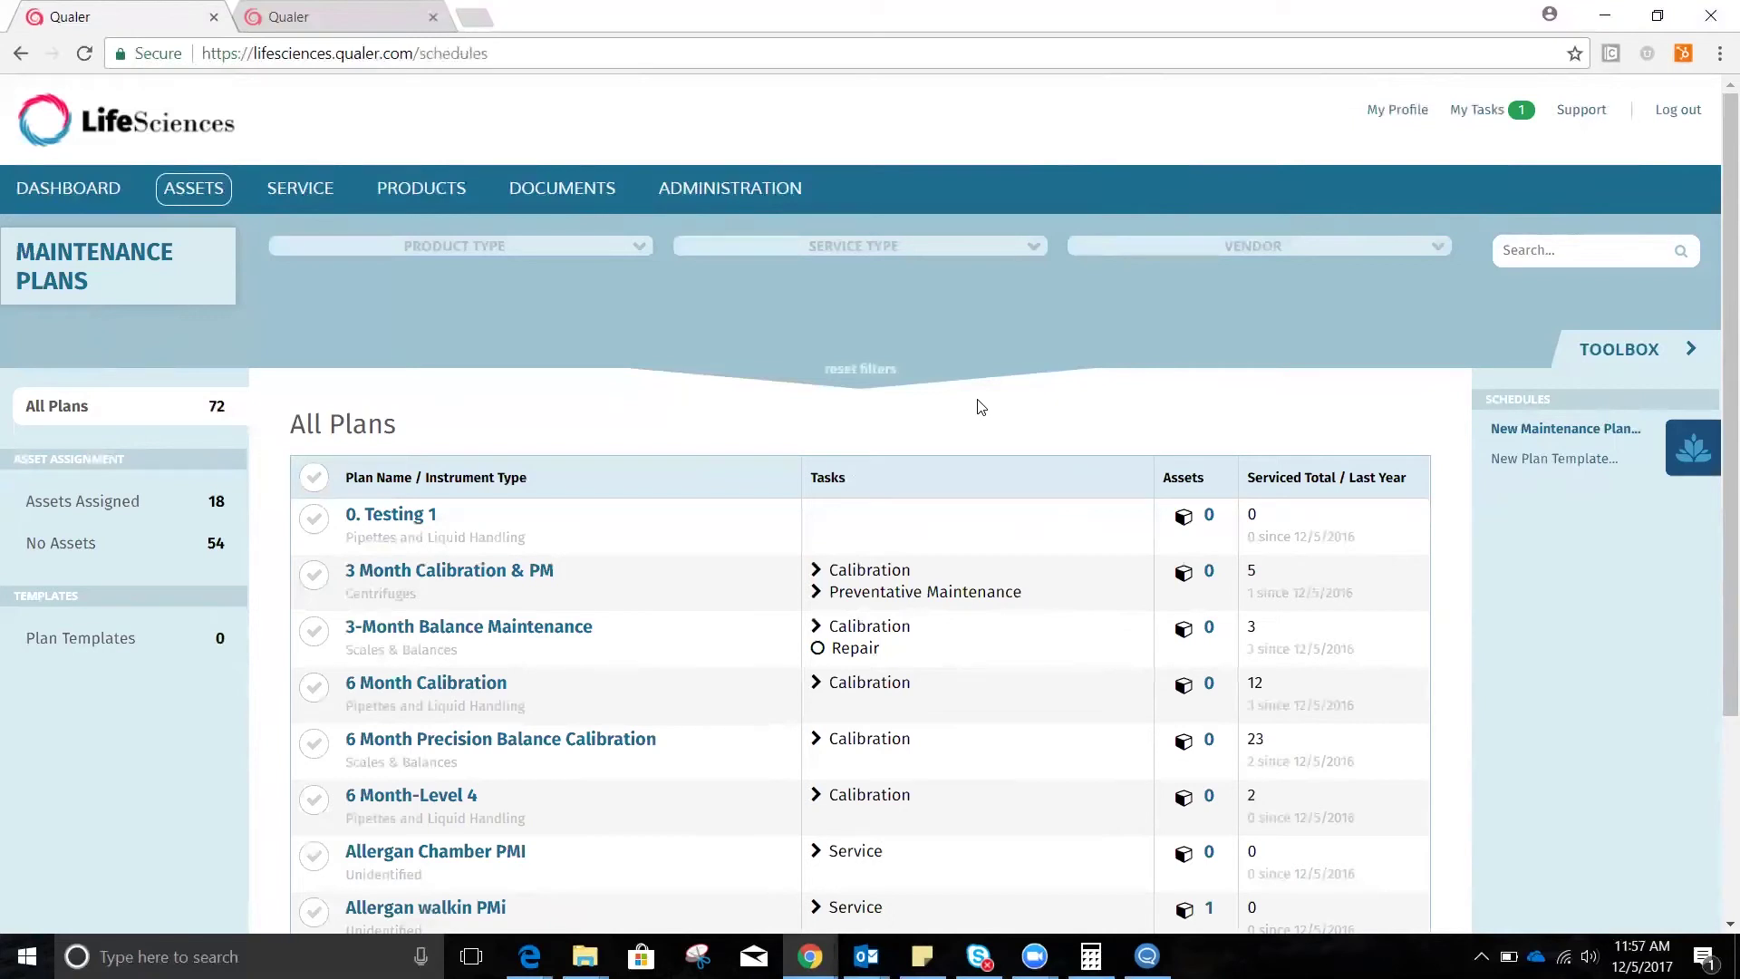
pyautogui.scroll(-1, 974, 415)
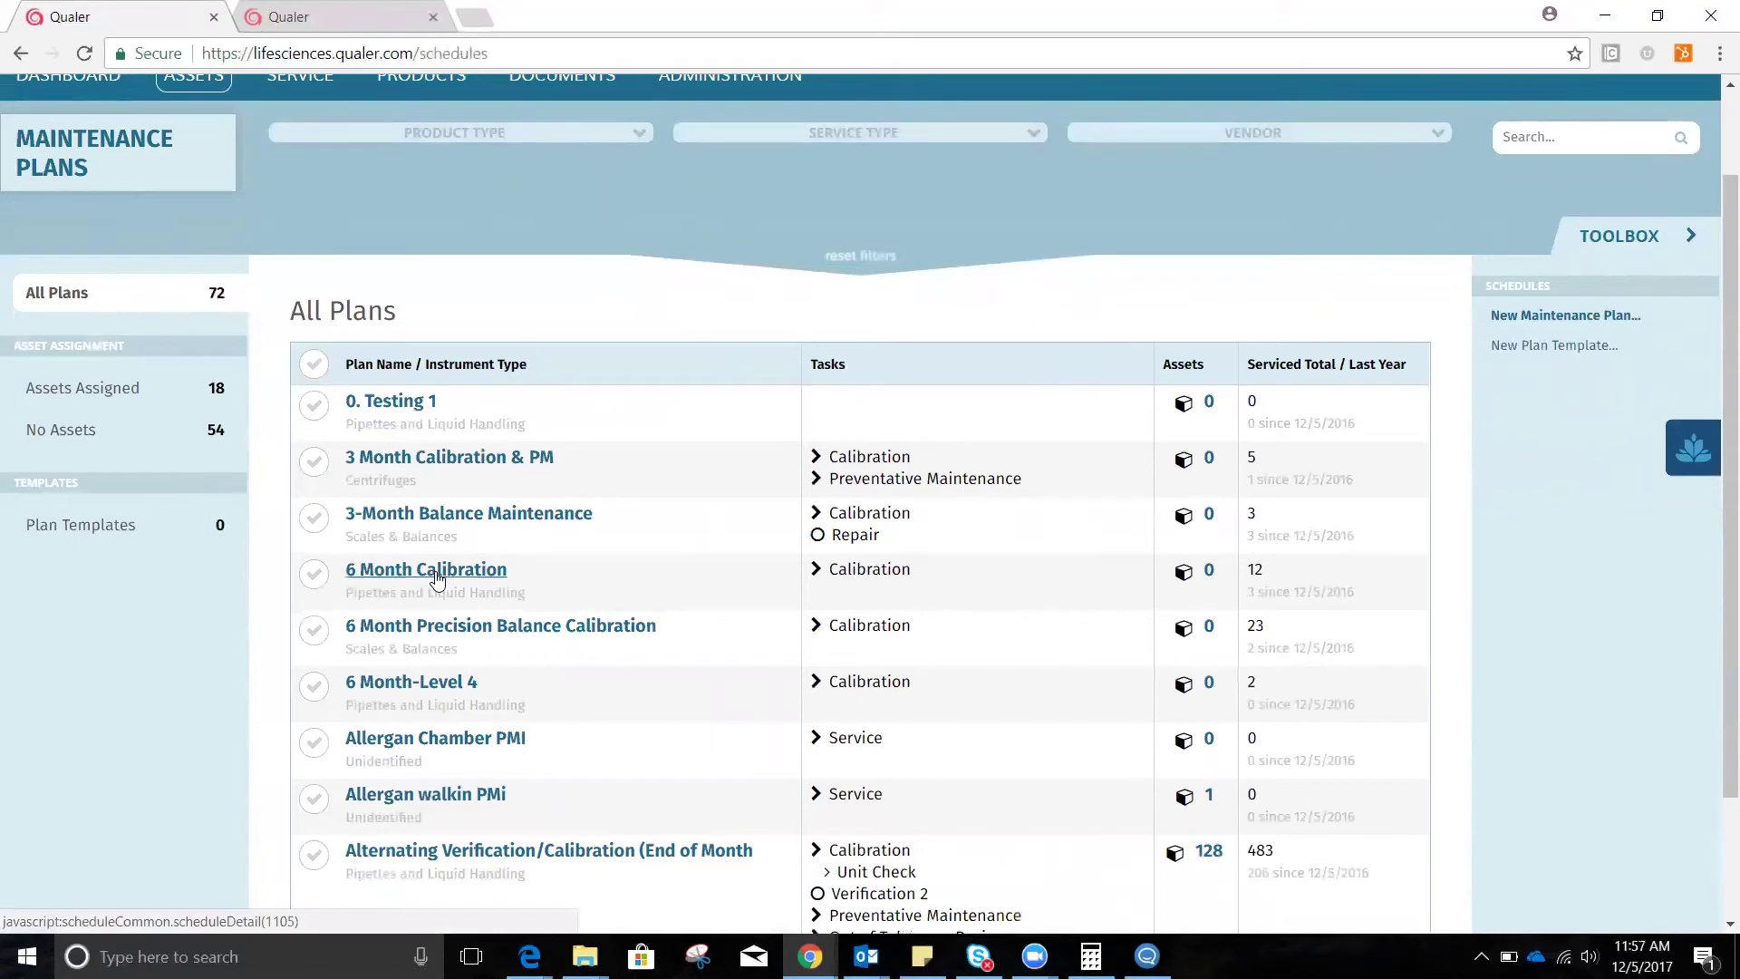
pyautogui.scroll(-1, 575, 676)
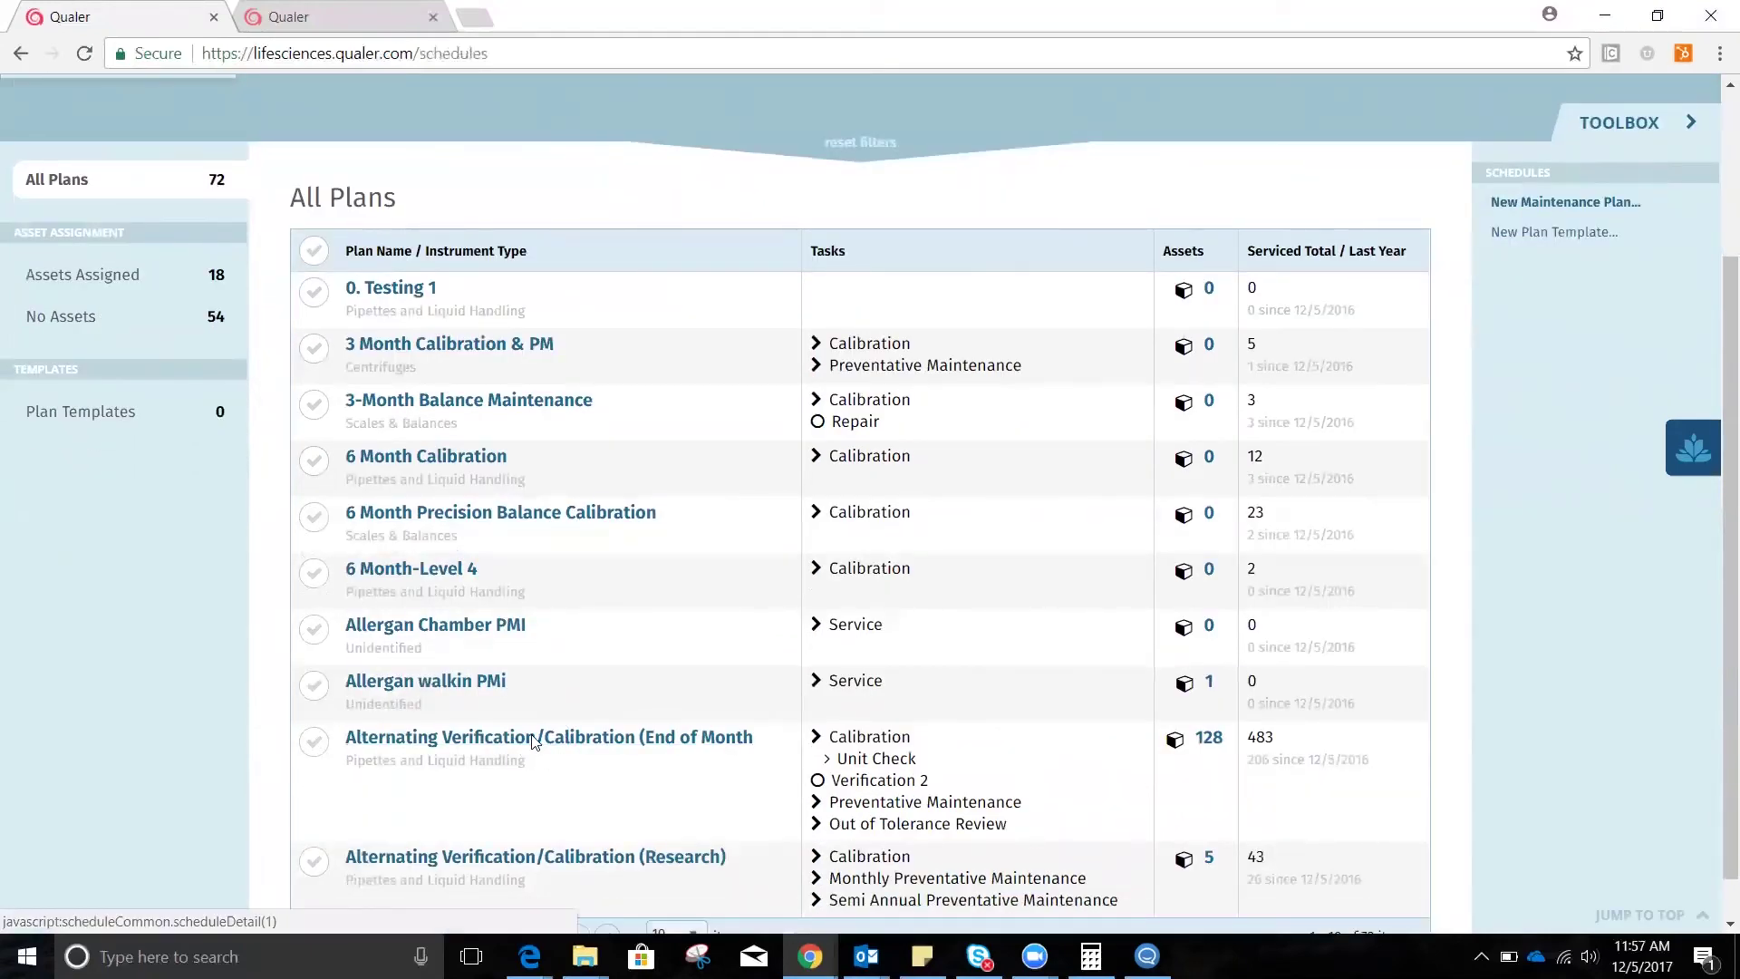
pyautogui.click(542, 750)
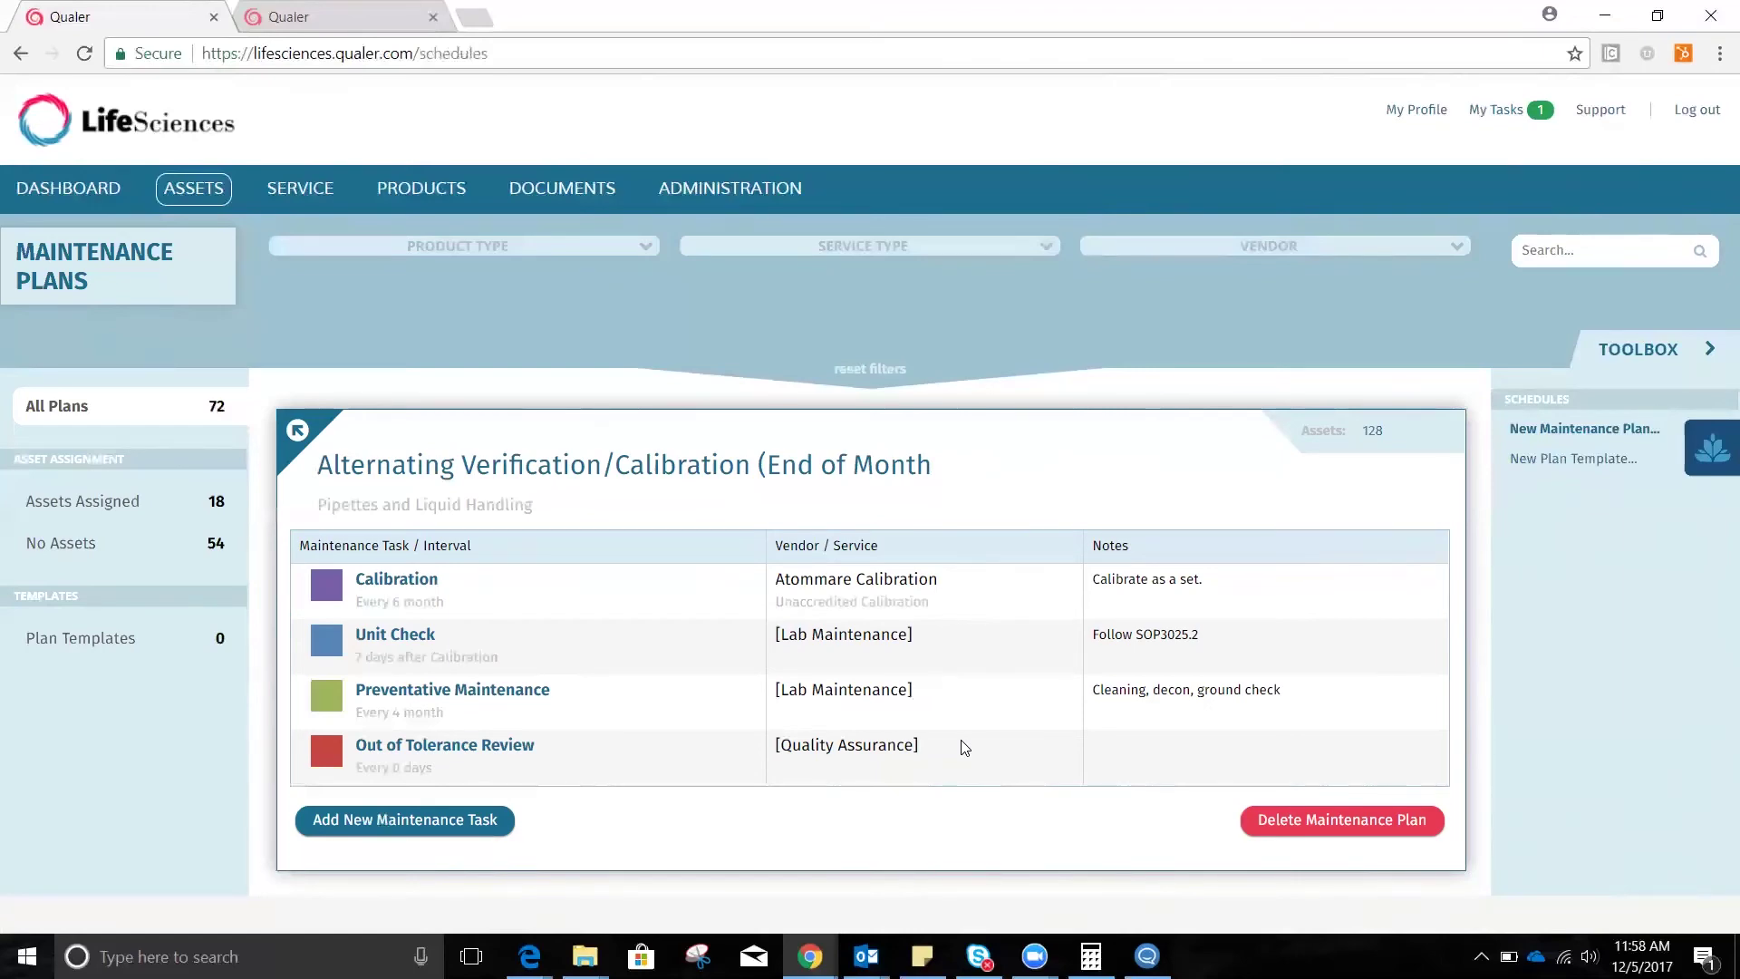
# Open the plan's Calibration task and review its interval settings, instructions and service provider
pyautogui.click(404, 582)
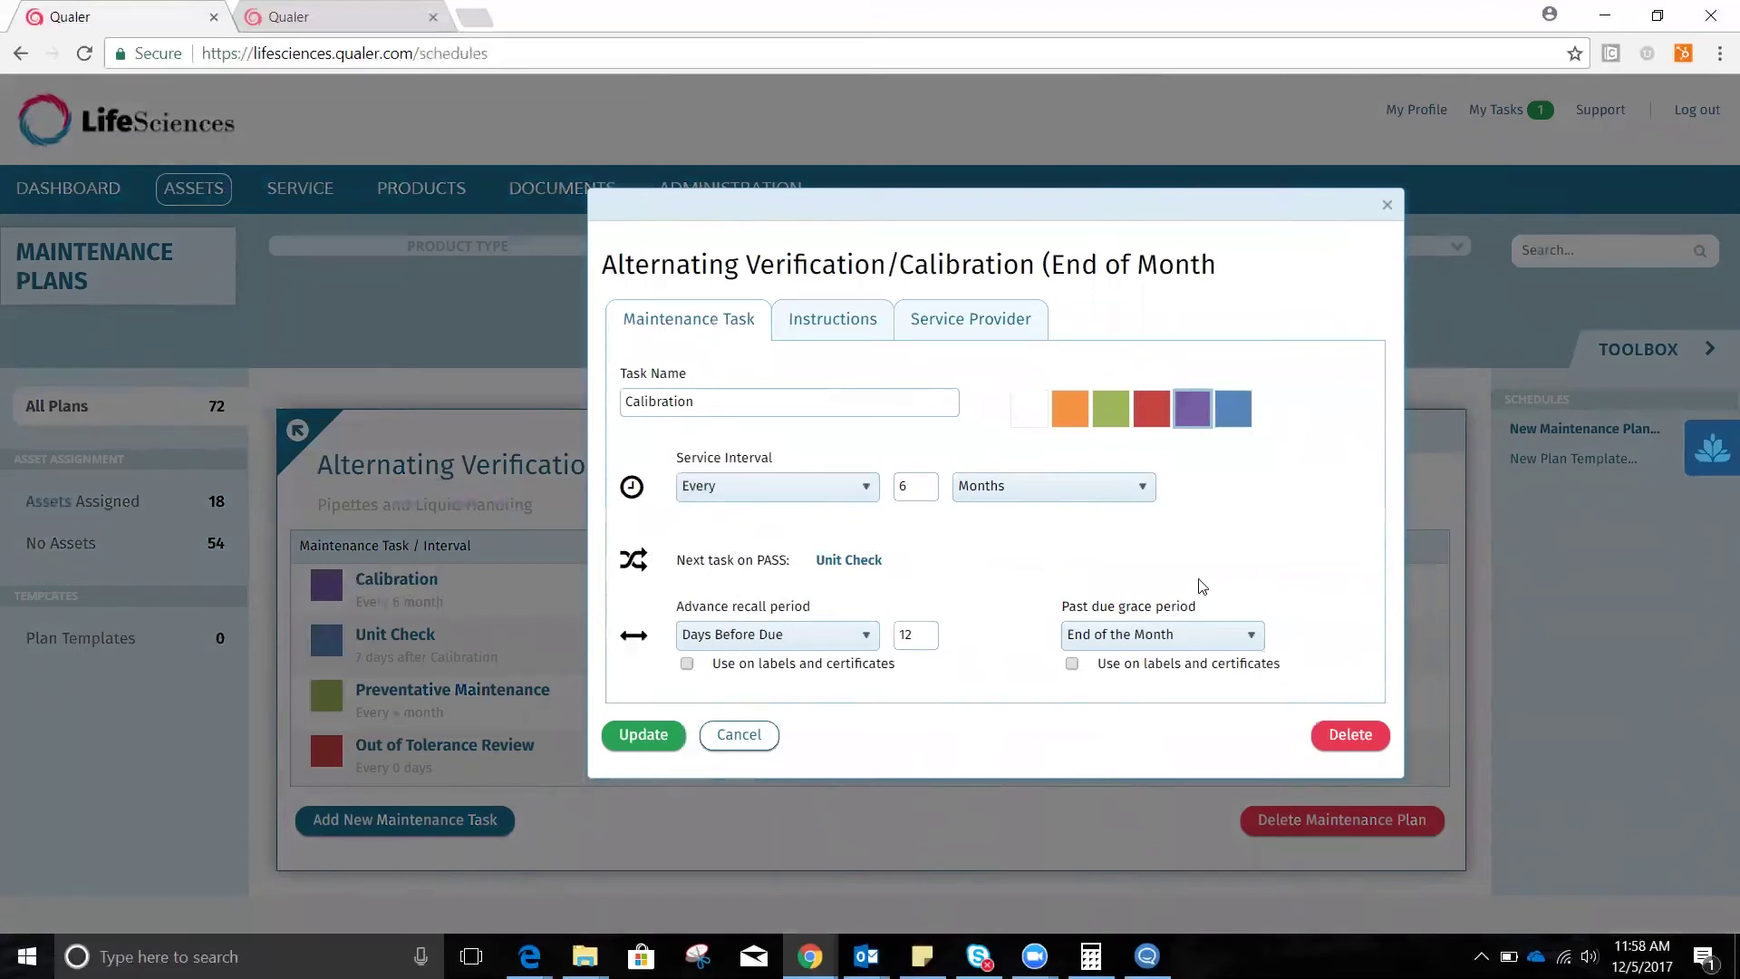
pyautogui.click(835, 321)
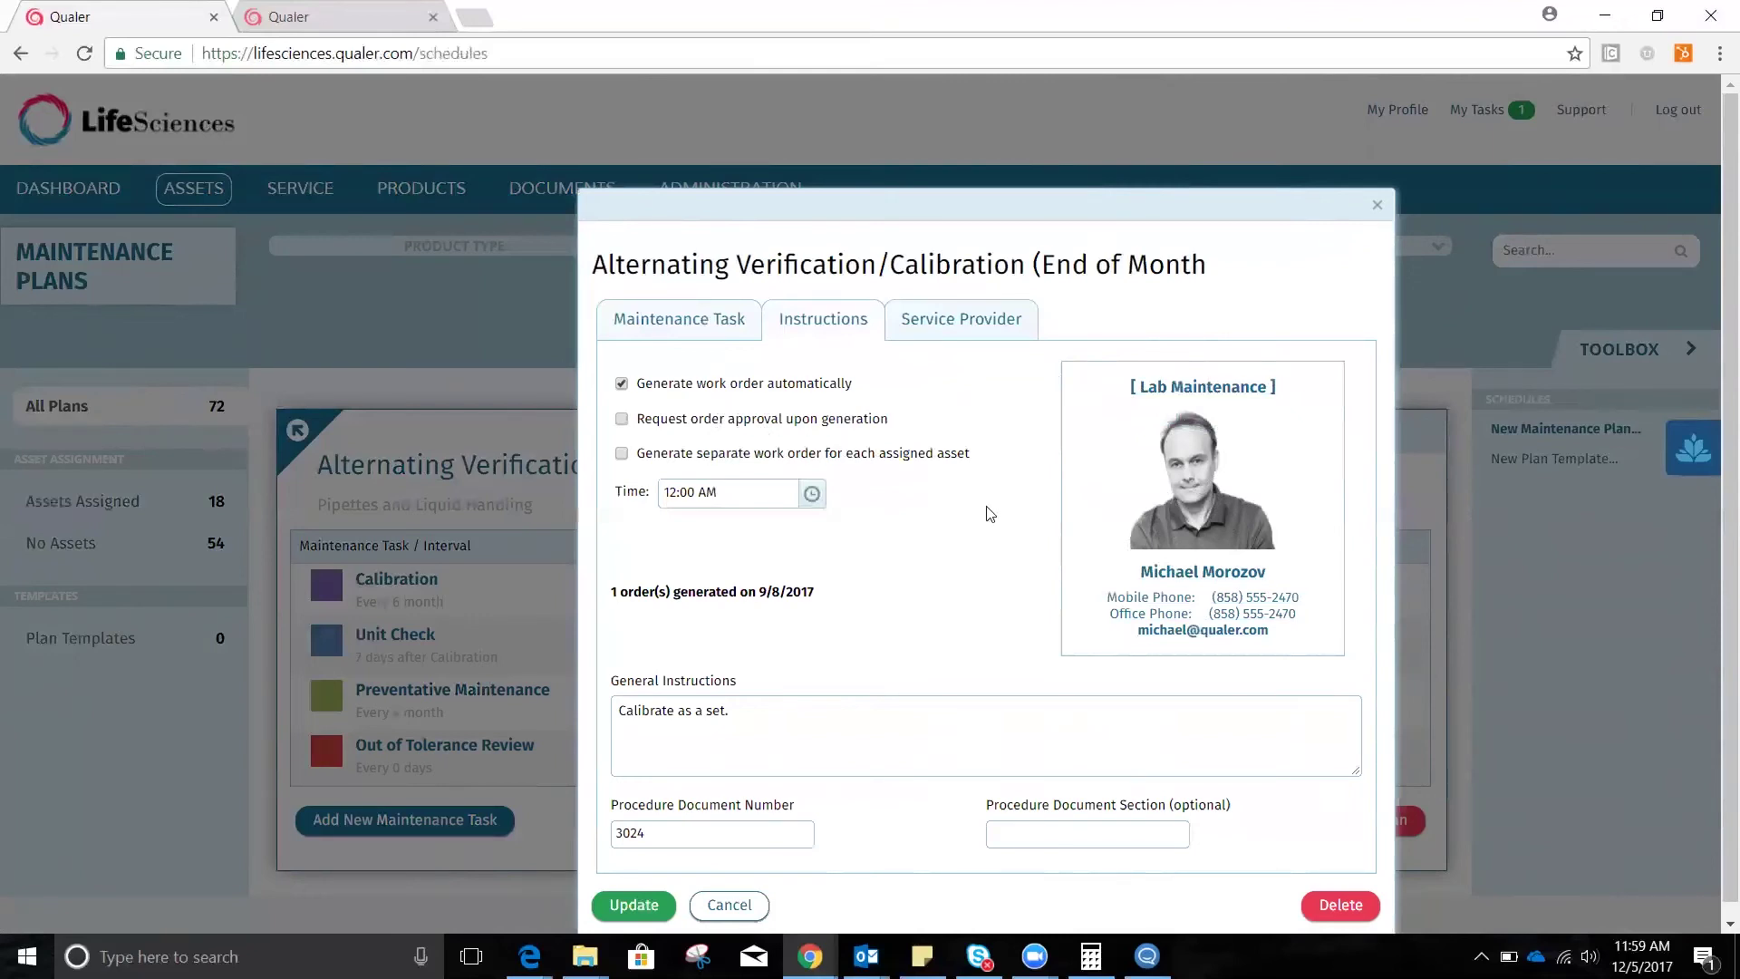
pyautogui.scroll(-1, 990, 513)
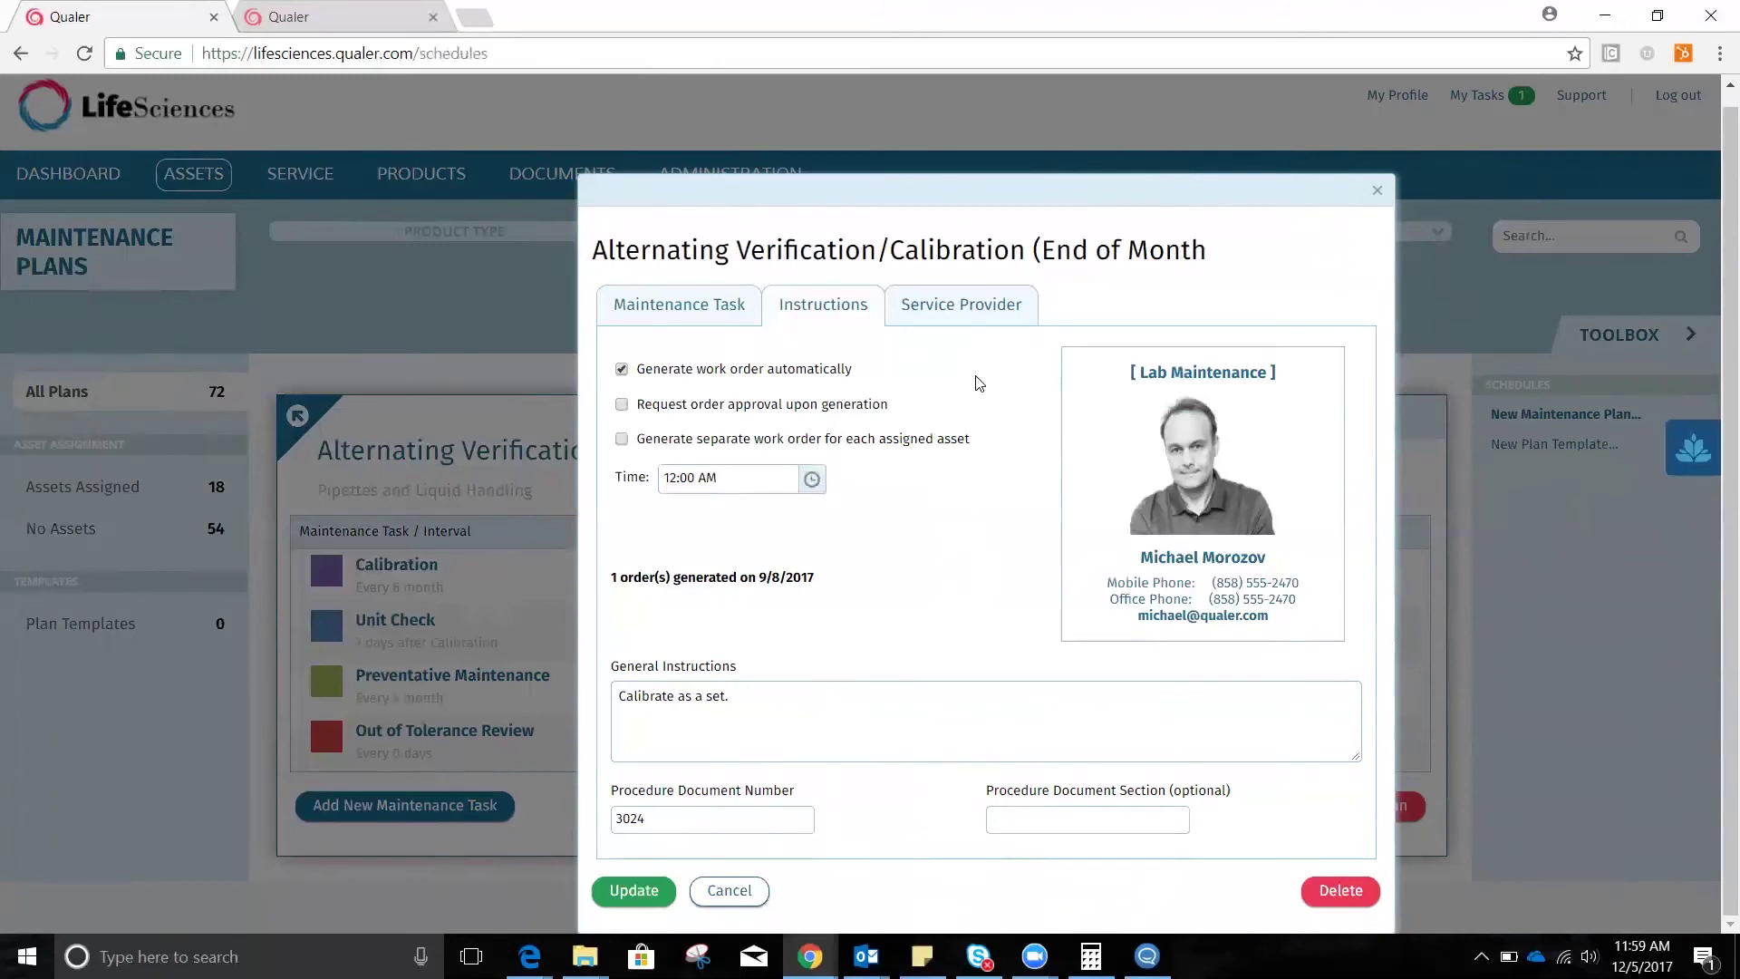
pyautogui.click(959, 316)
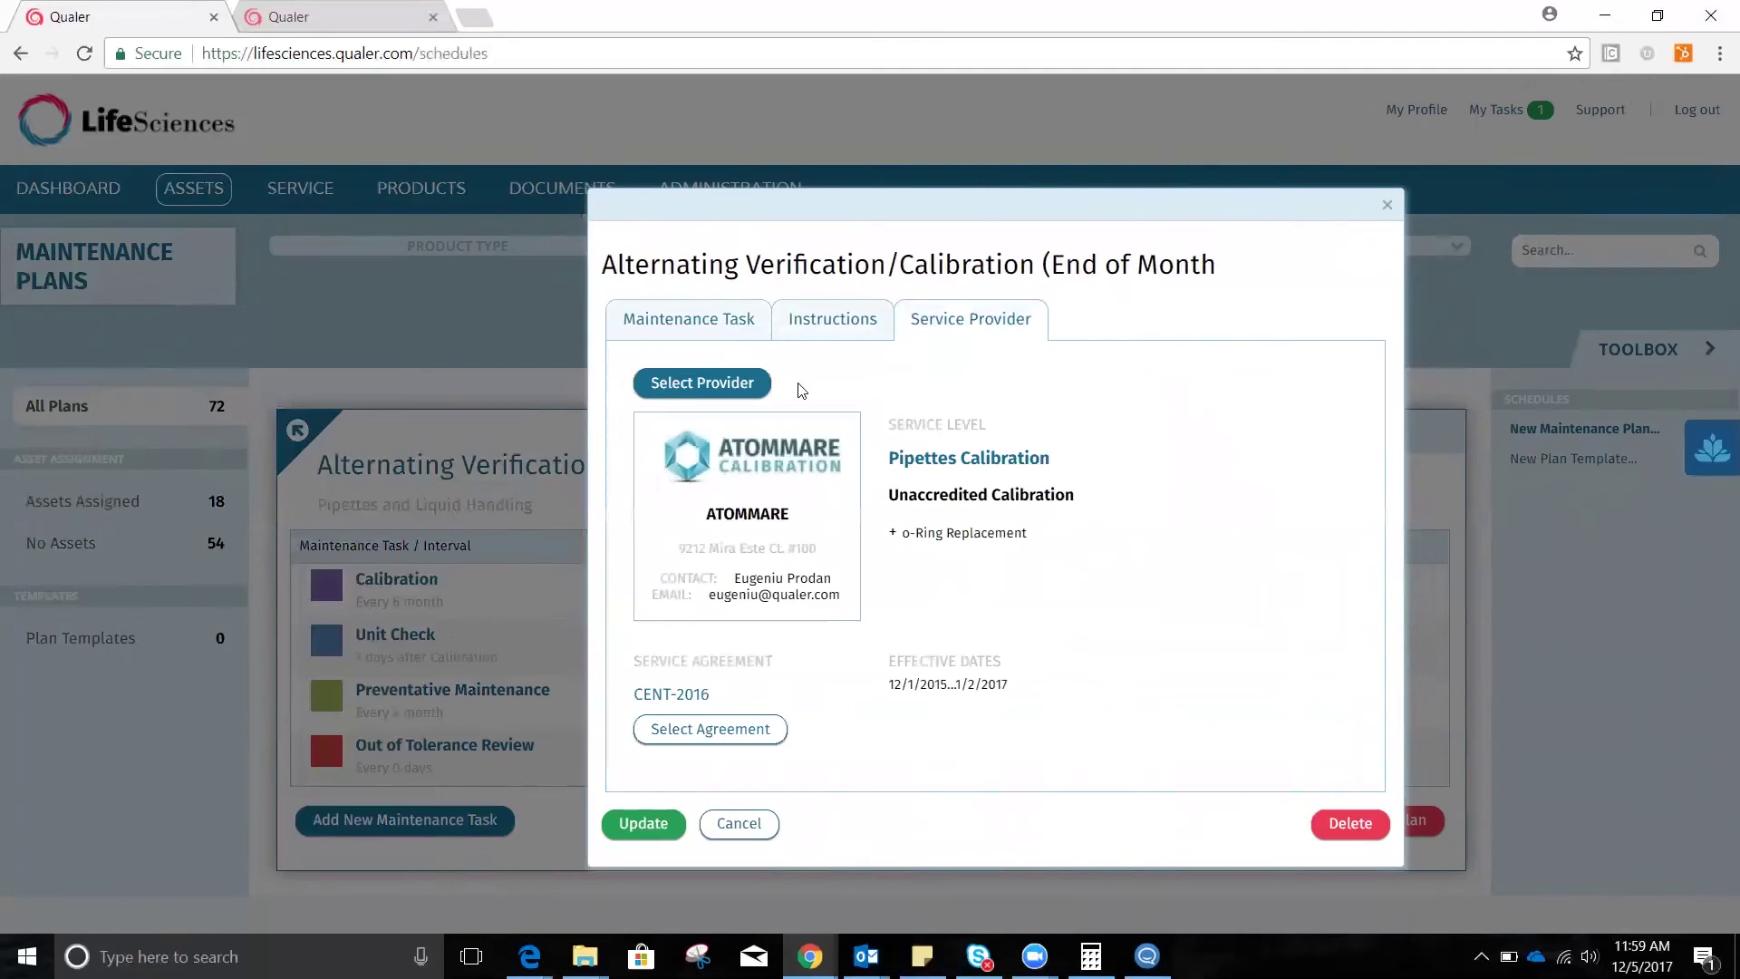
# Browse the external vendors selectable as the Calibration task's service provider, and leave the task and plan without saving changes
pyautogui.click(730, 384)
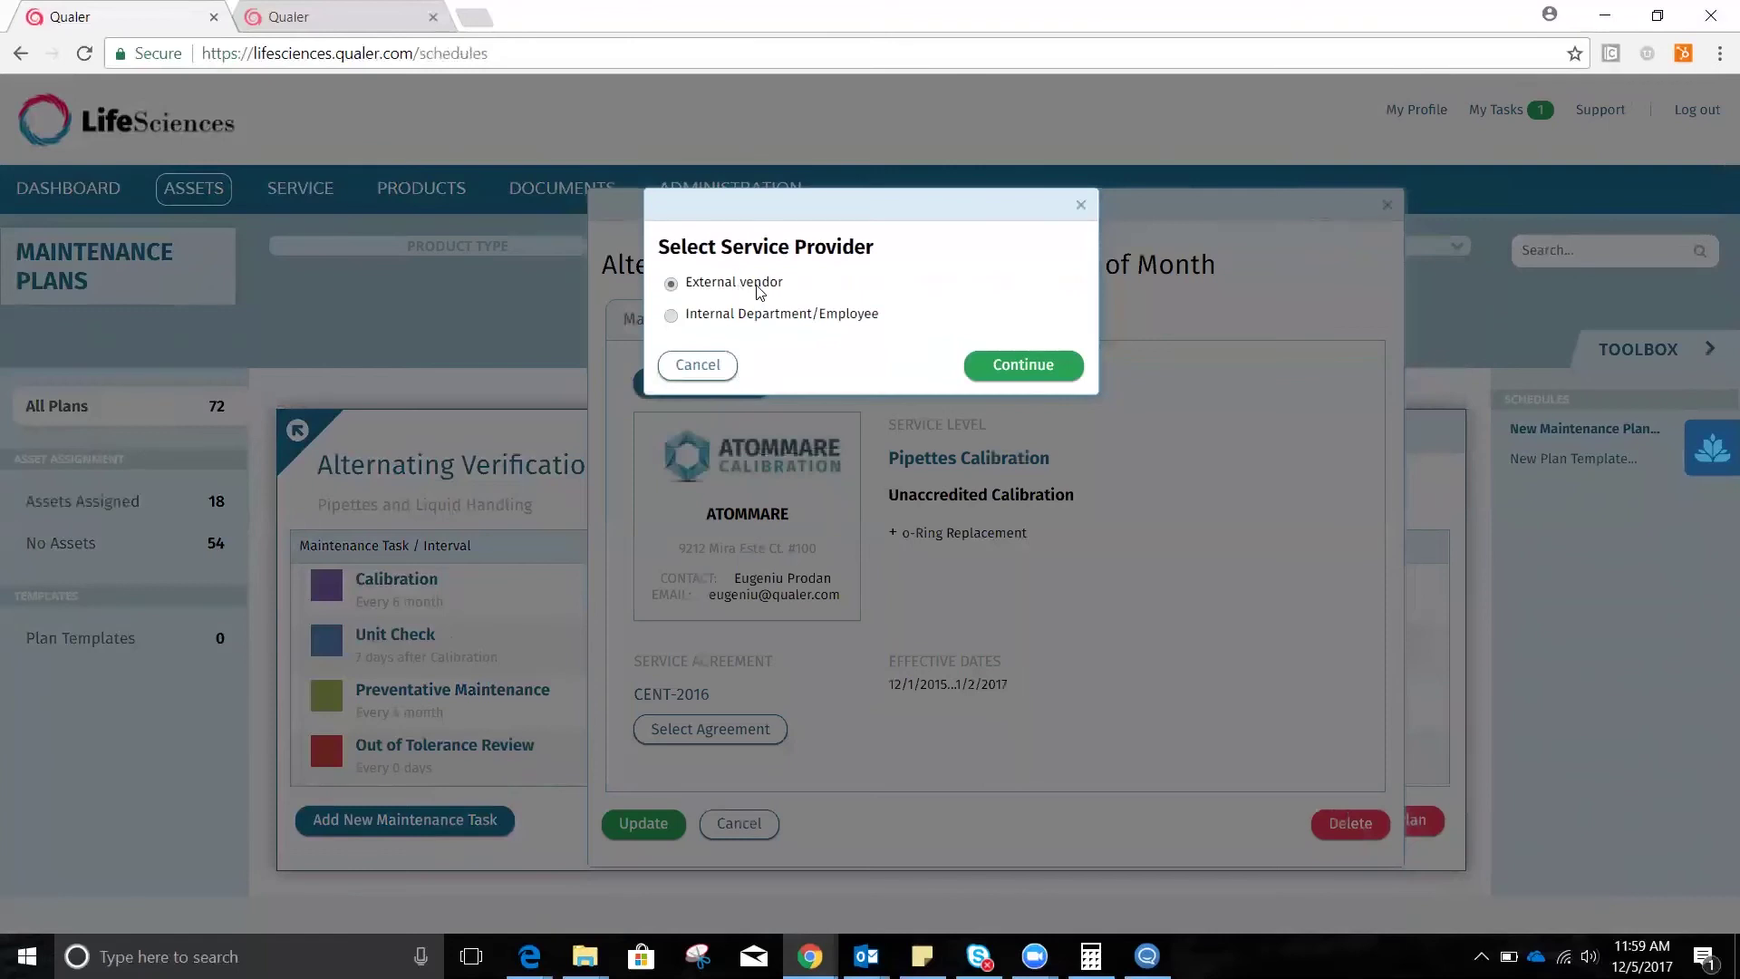
pyautogui.click(1040, 369)
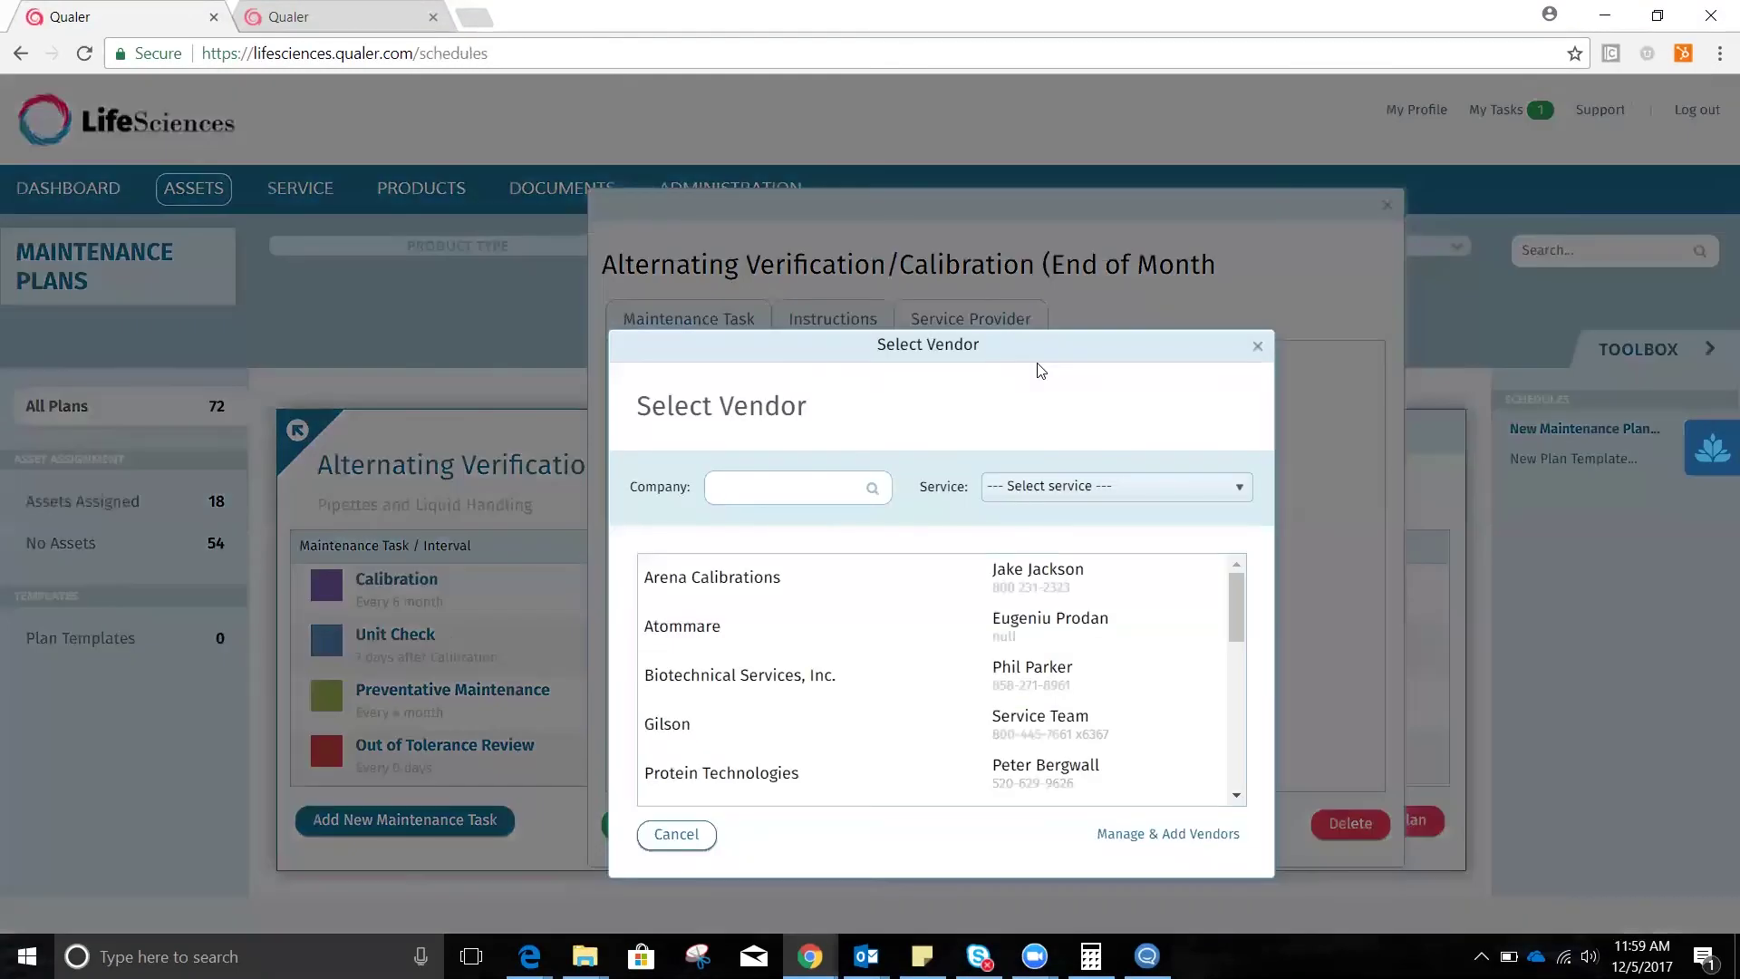
pyautogui.moveTo(1236, 592); pyautogui.dragTo(1236, 600)
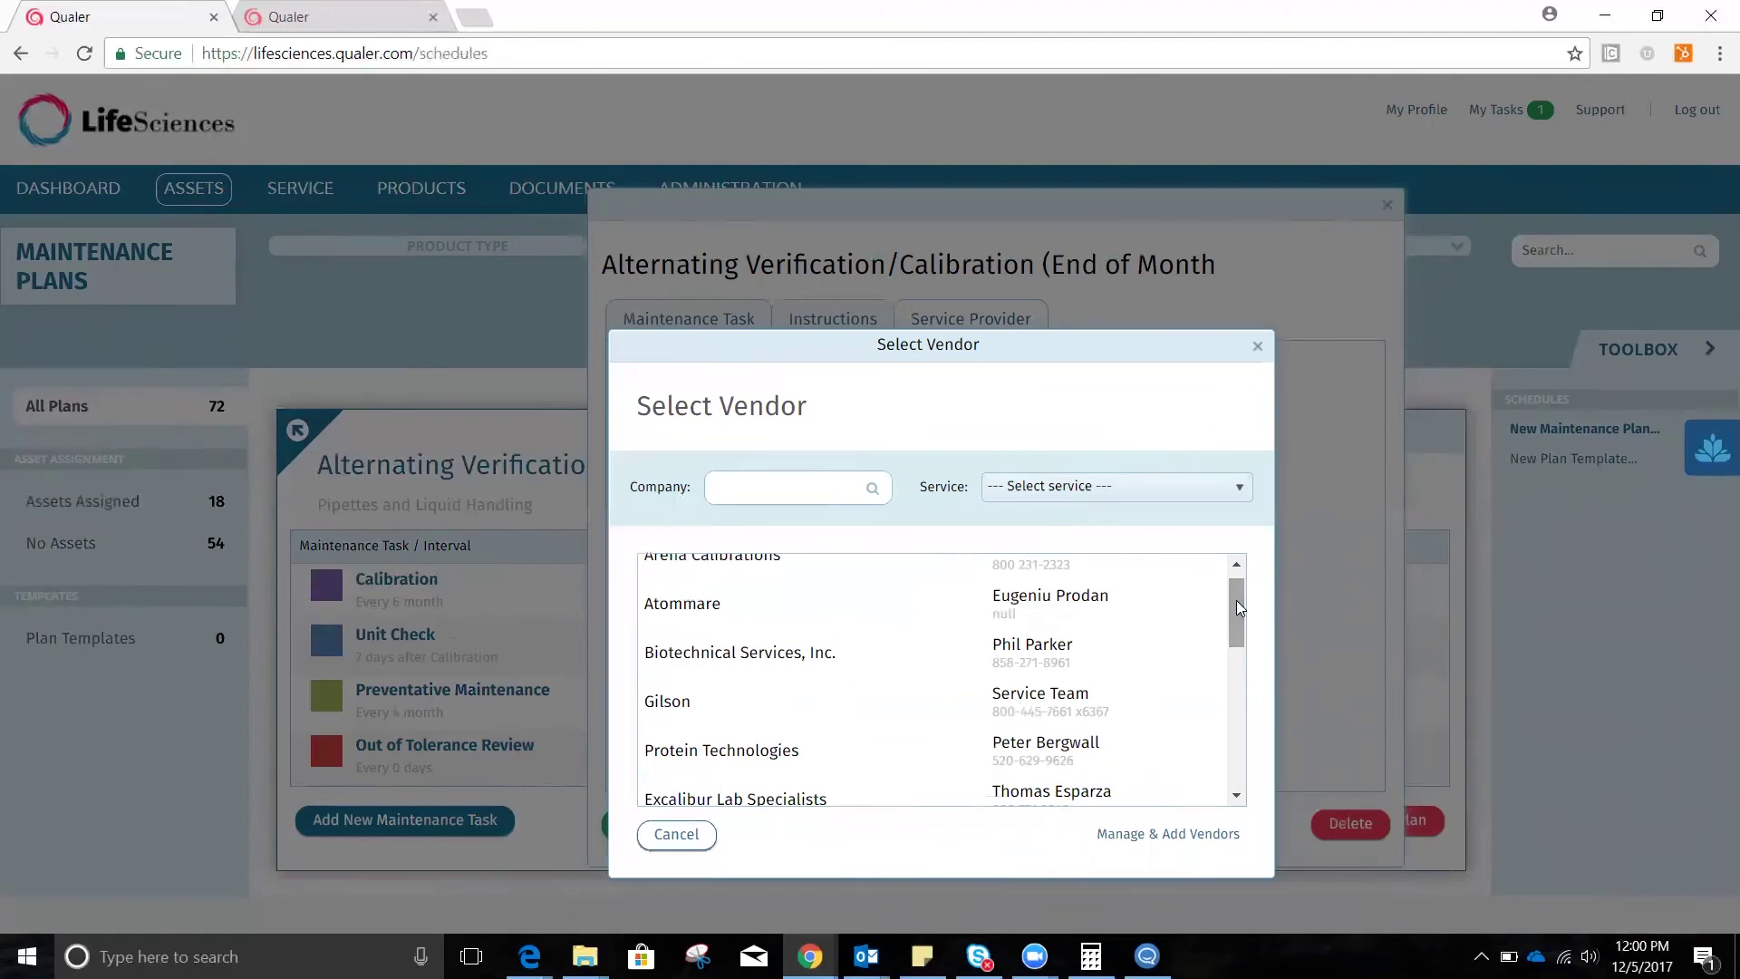
pyautogui.moveTo(1236, 600); pyautogui.dragTo(1238, 586)
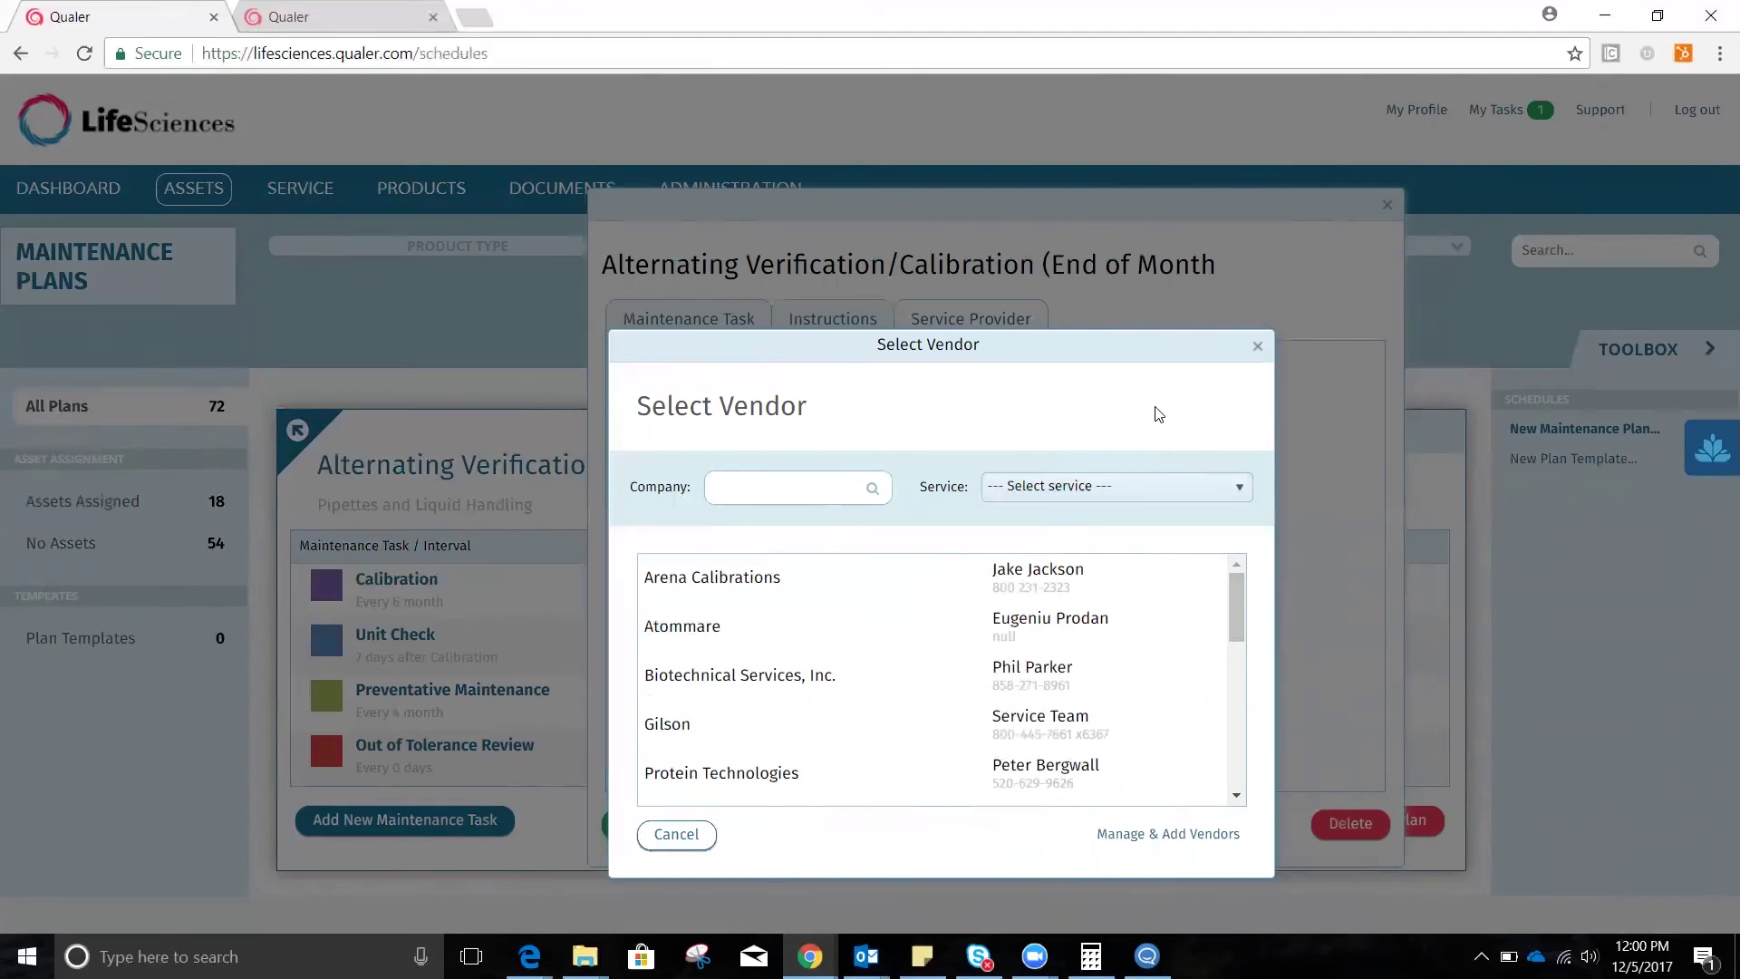
pyautogui.click(1257, 347)
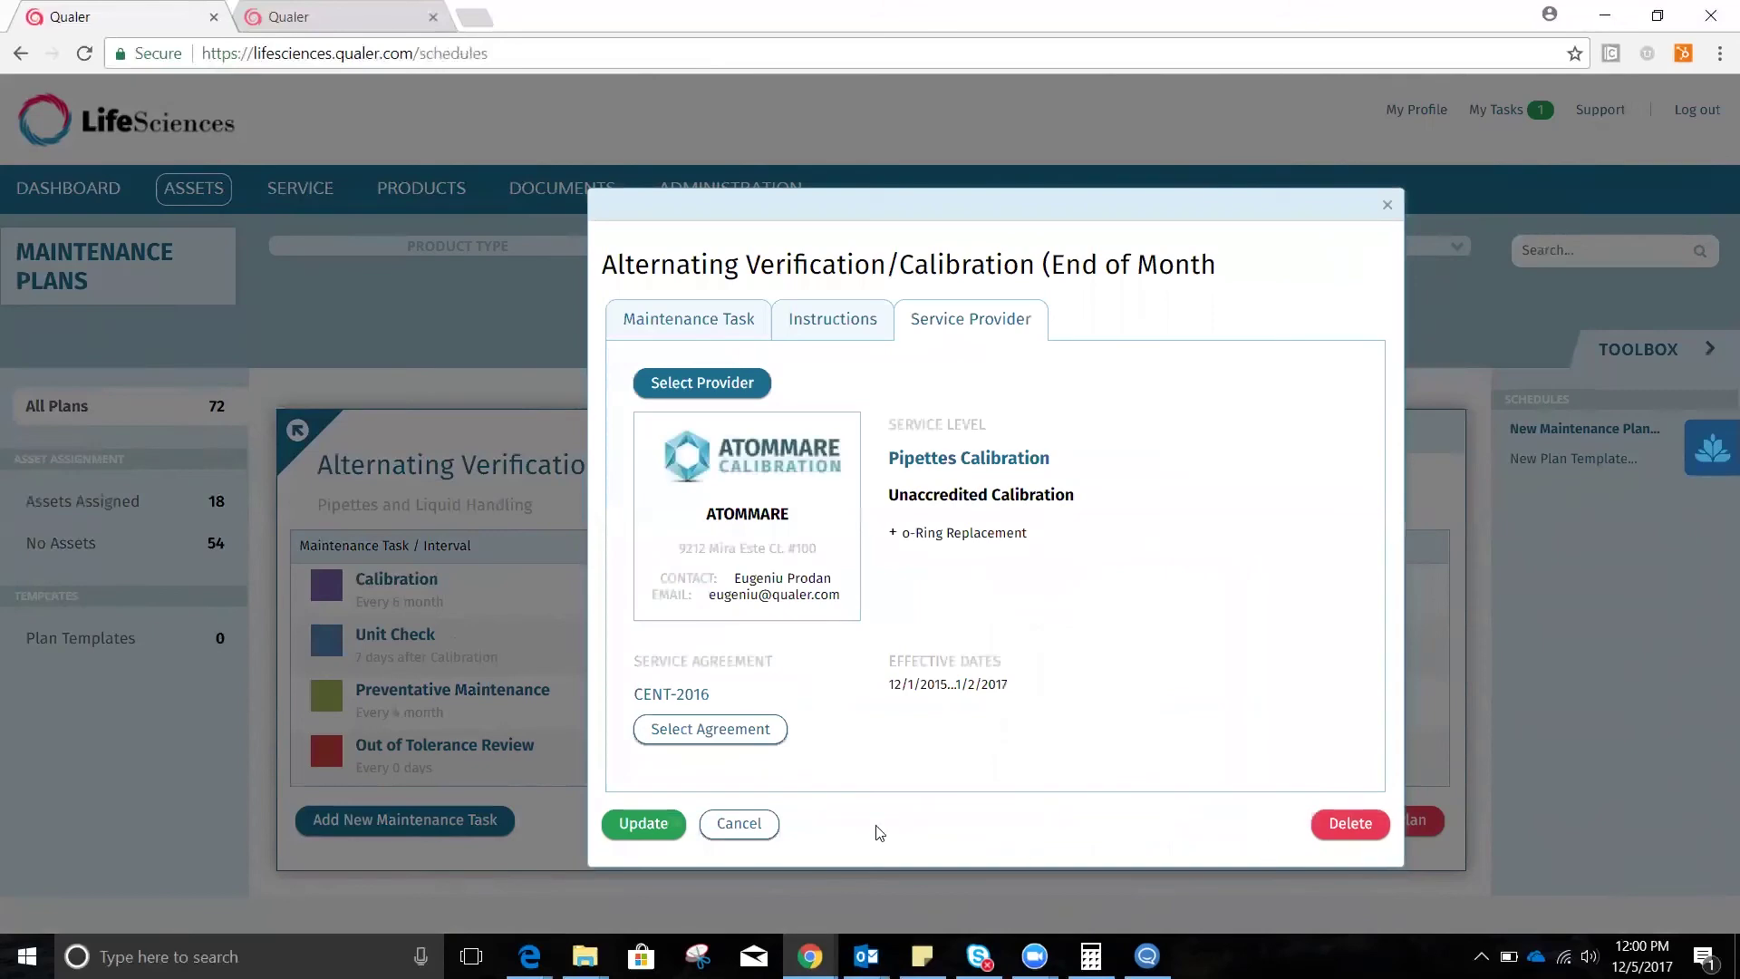
pyautogui.click(742, 824)
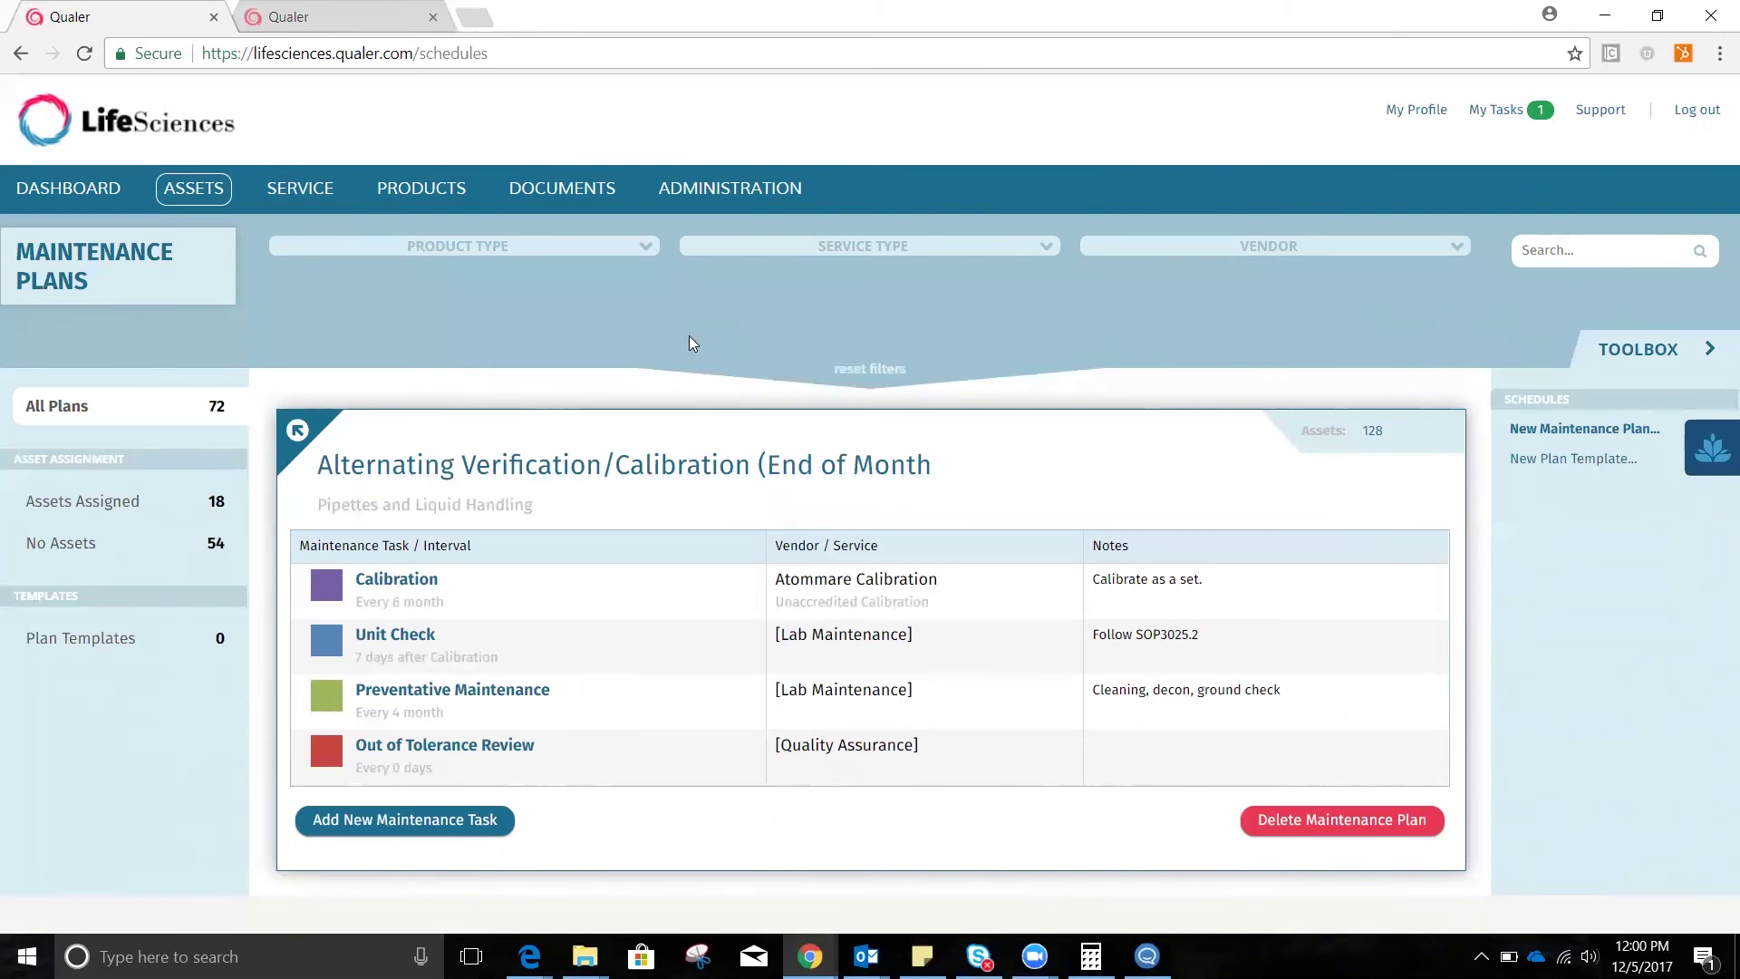
pyautogui.click(294, 438)
# Go to the employee list in Administration and open the record of the service order's Life Sciences contact
pyautogui.click(724, 188)
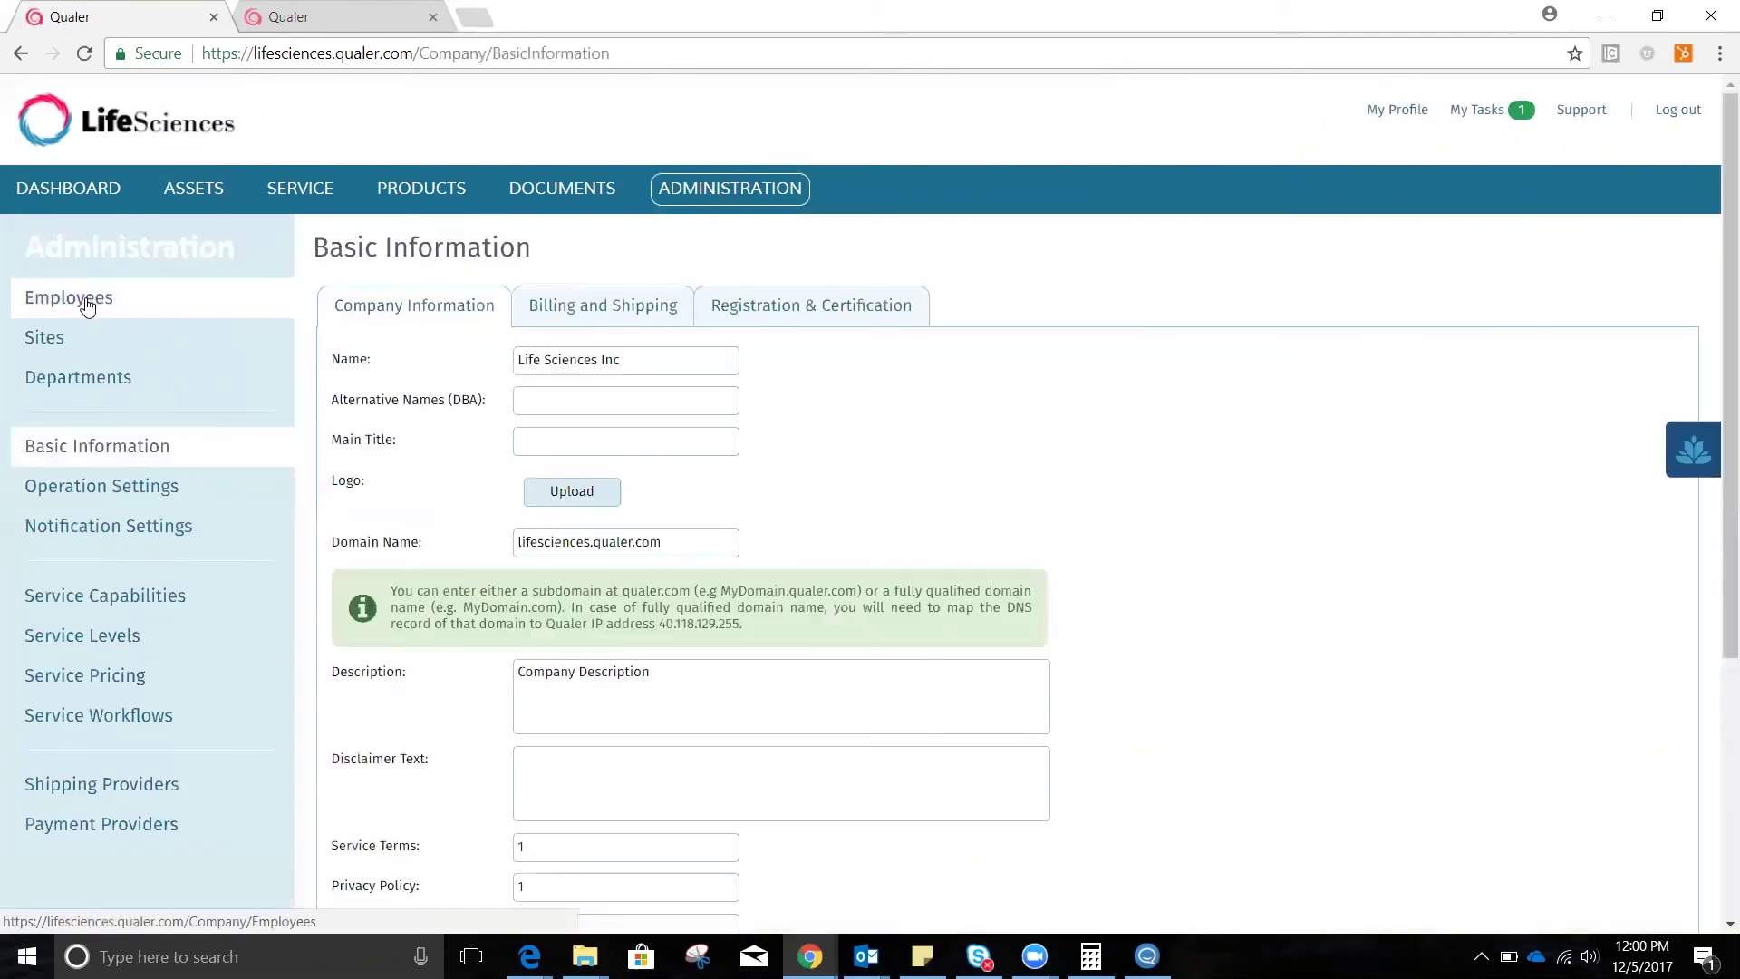
pyautogui.click(74, 306)
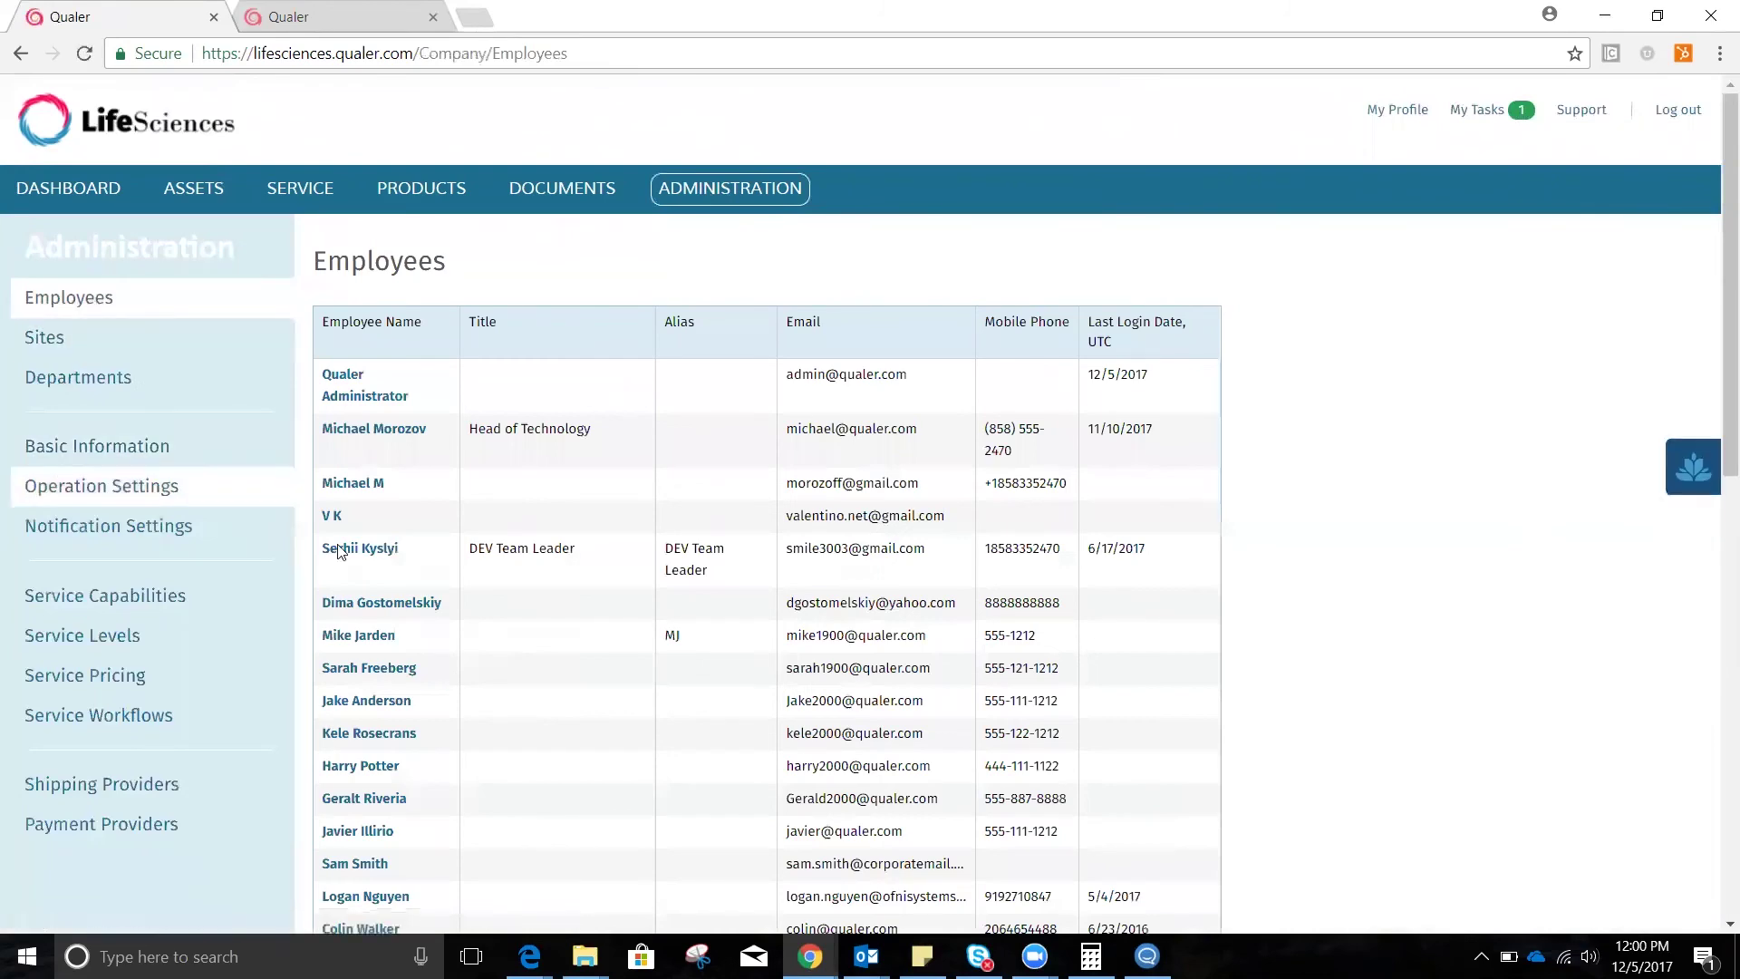
pyautogui.scroll(-4, 558, 606)
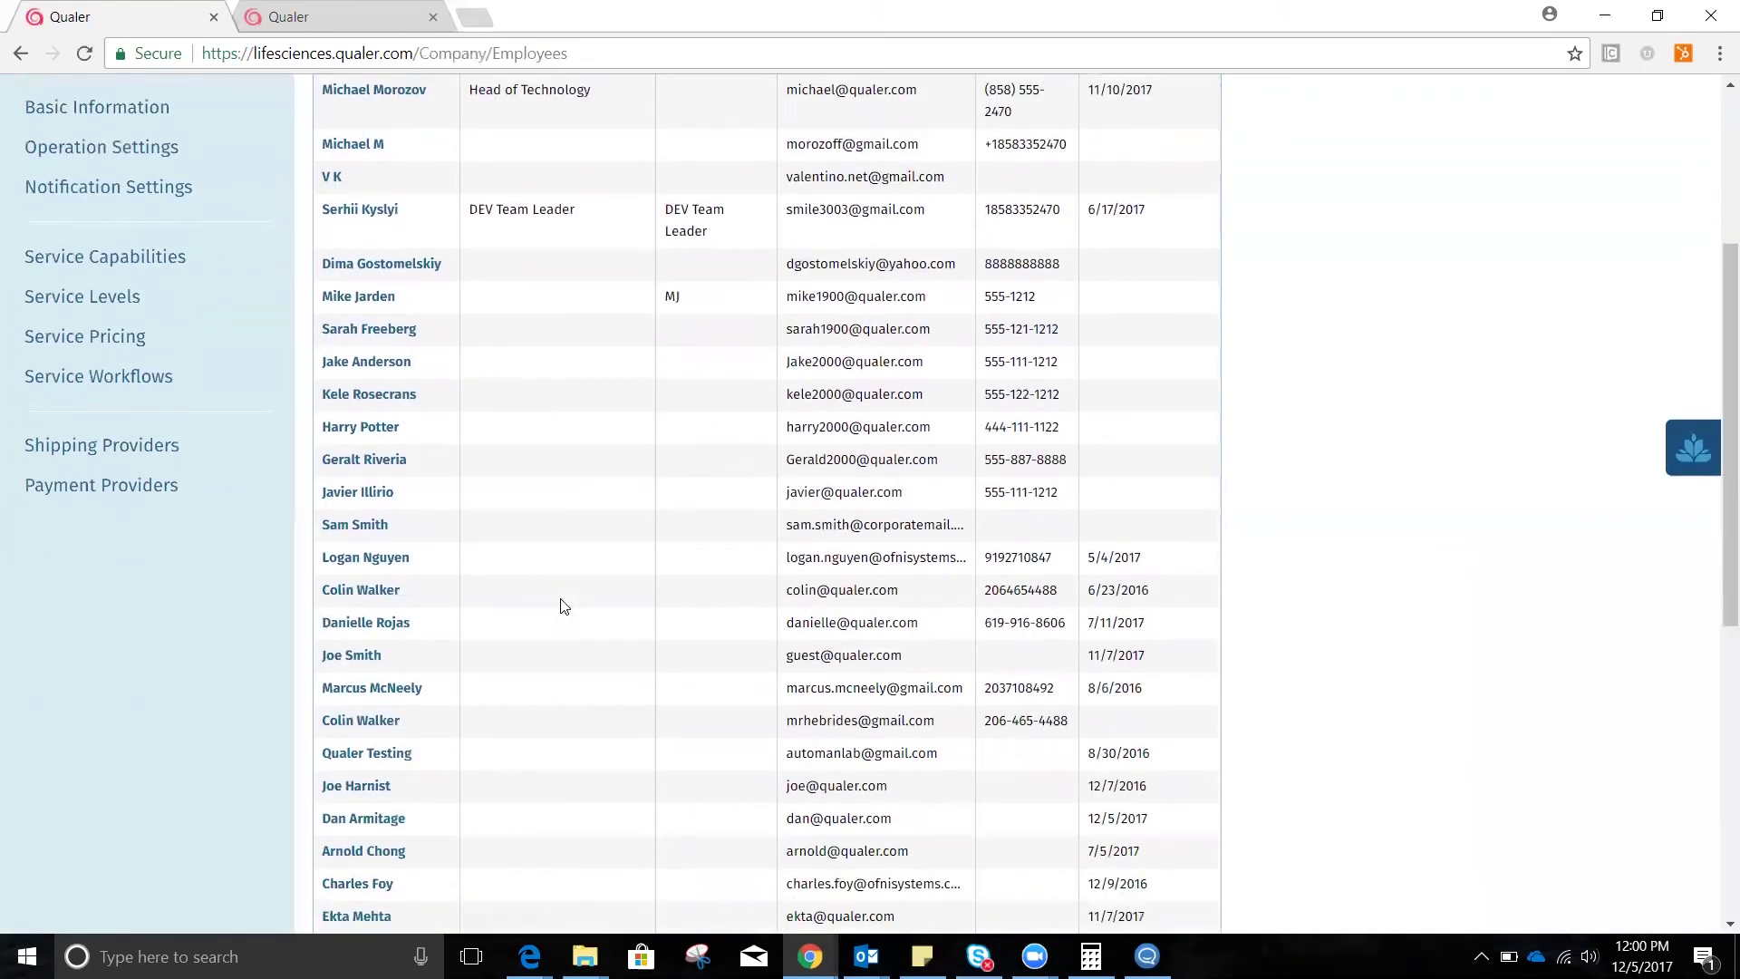
pyautogui.scroll(-1, 561, 605)
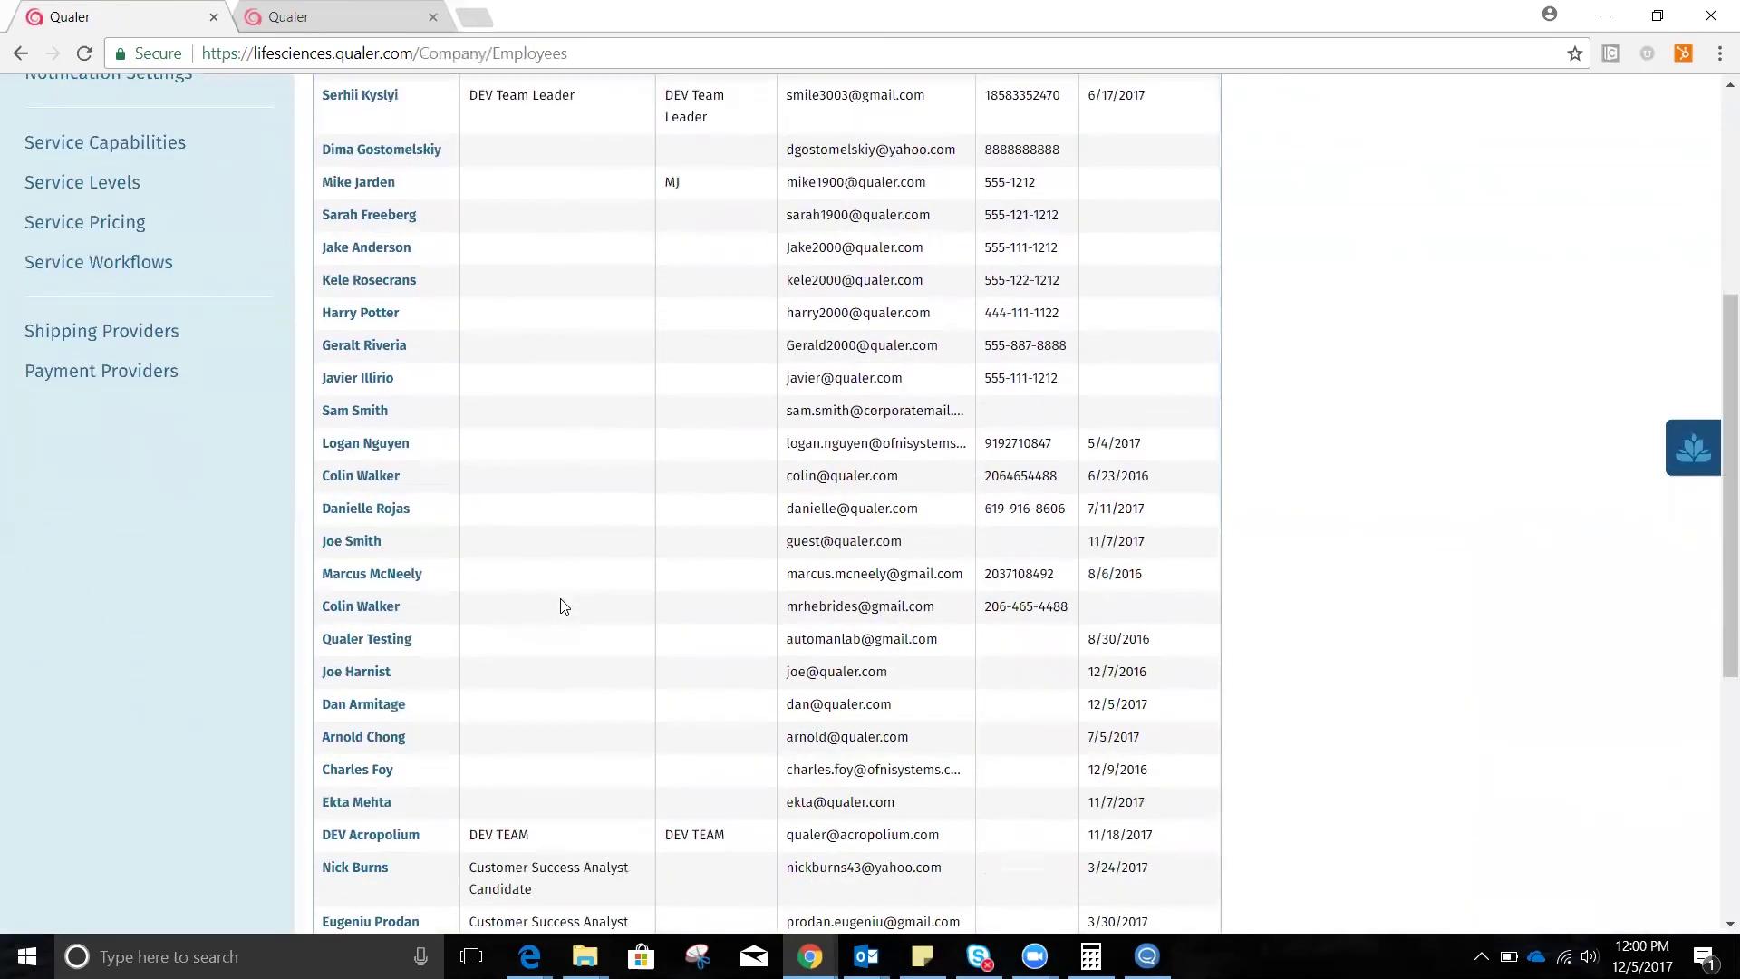
pyautogui.click(368, 705)
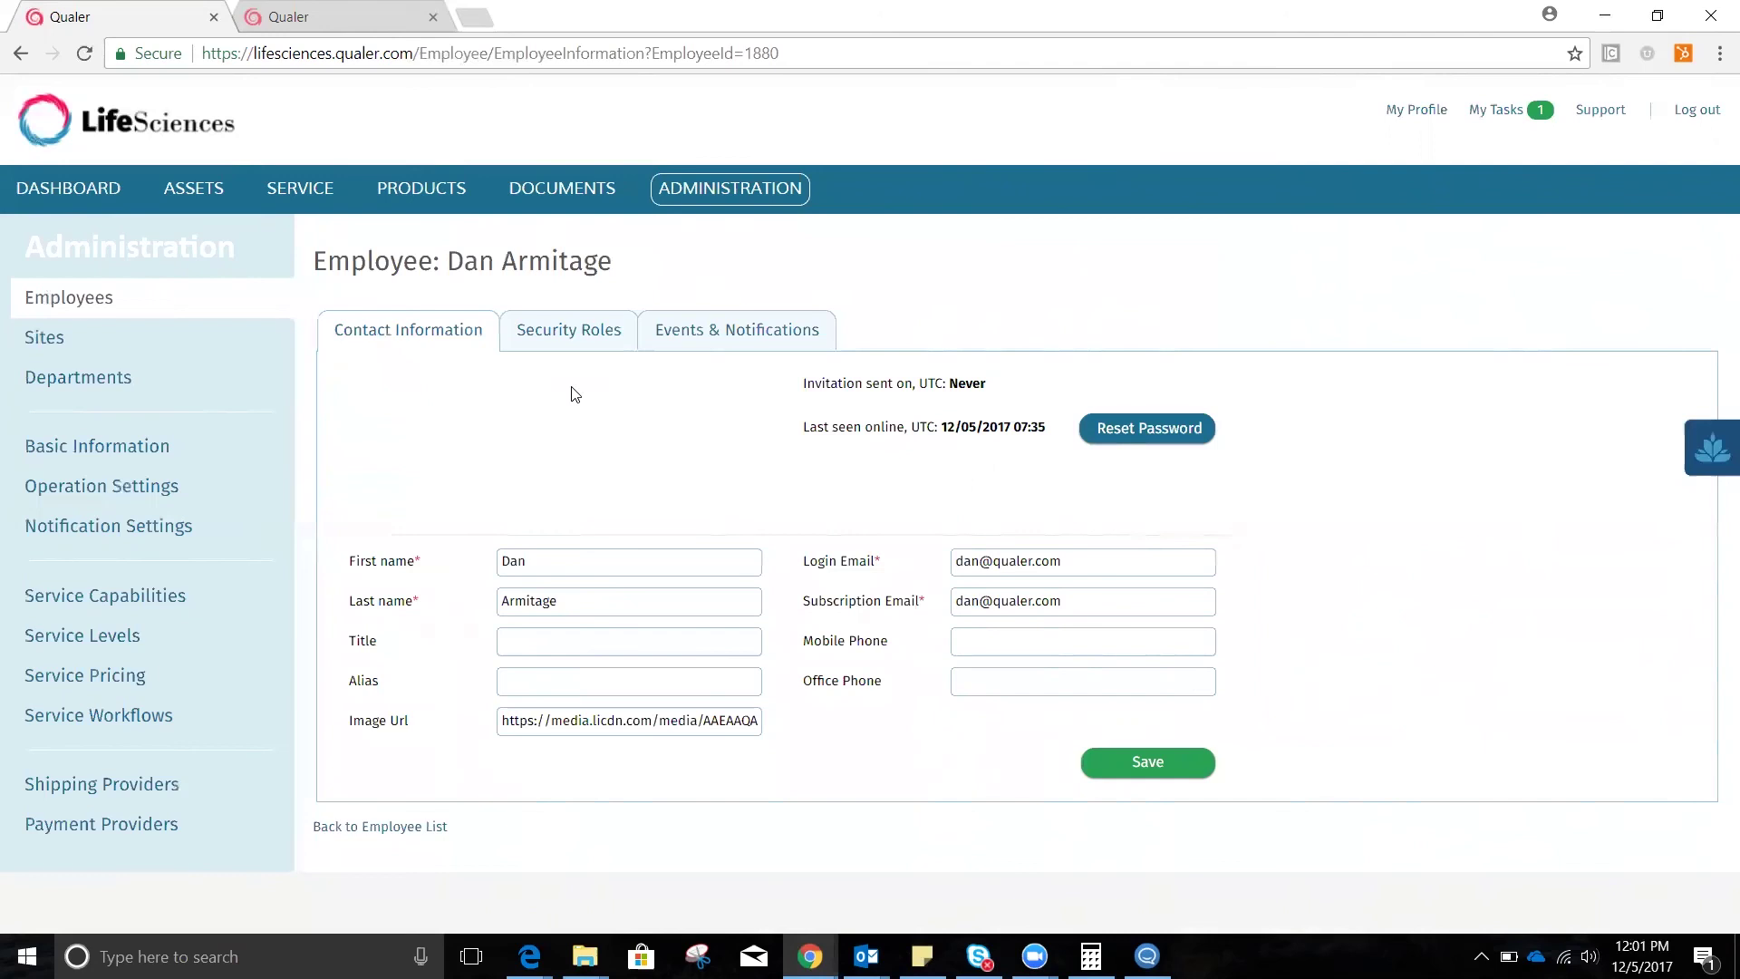
# In the employee's event notifications, toggle Email and Sms for Assets Are Past Due off and on, and check the first notification's timing options
pyautogui.click(736, 344)
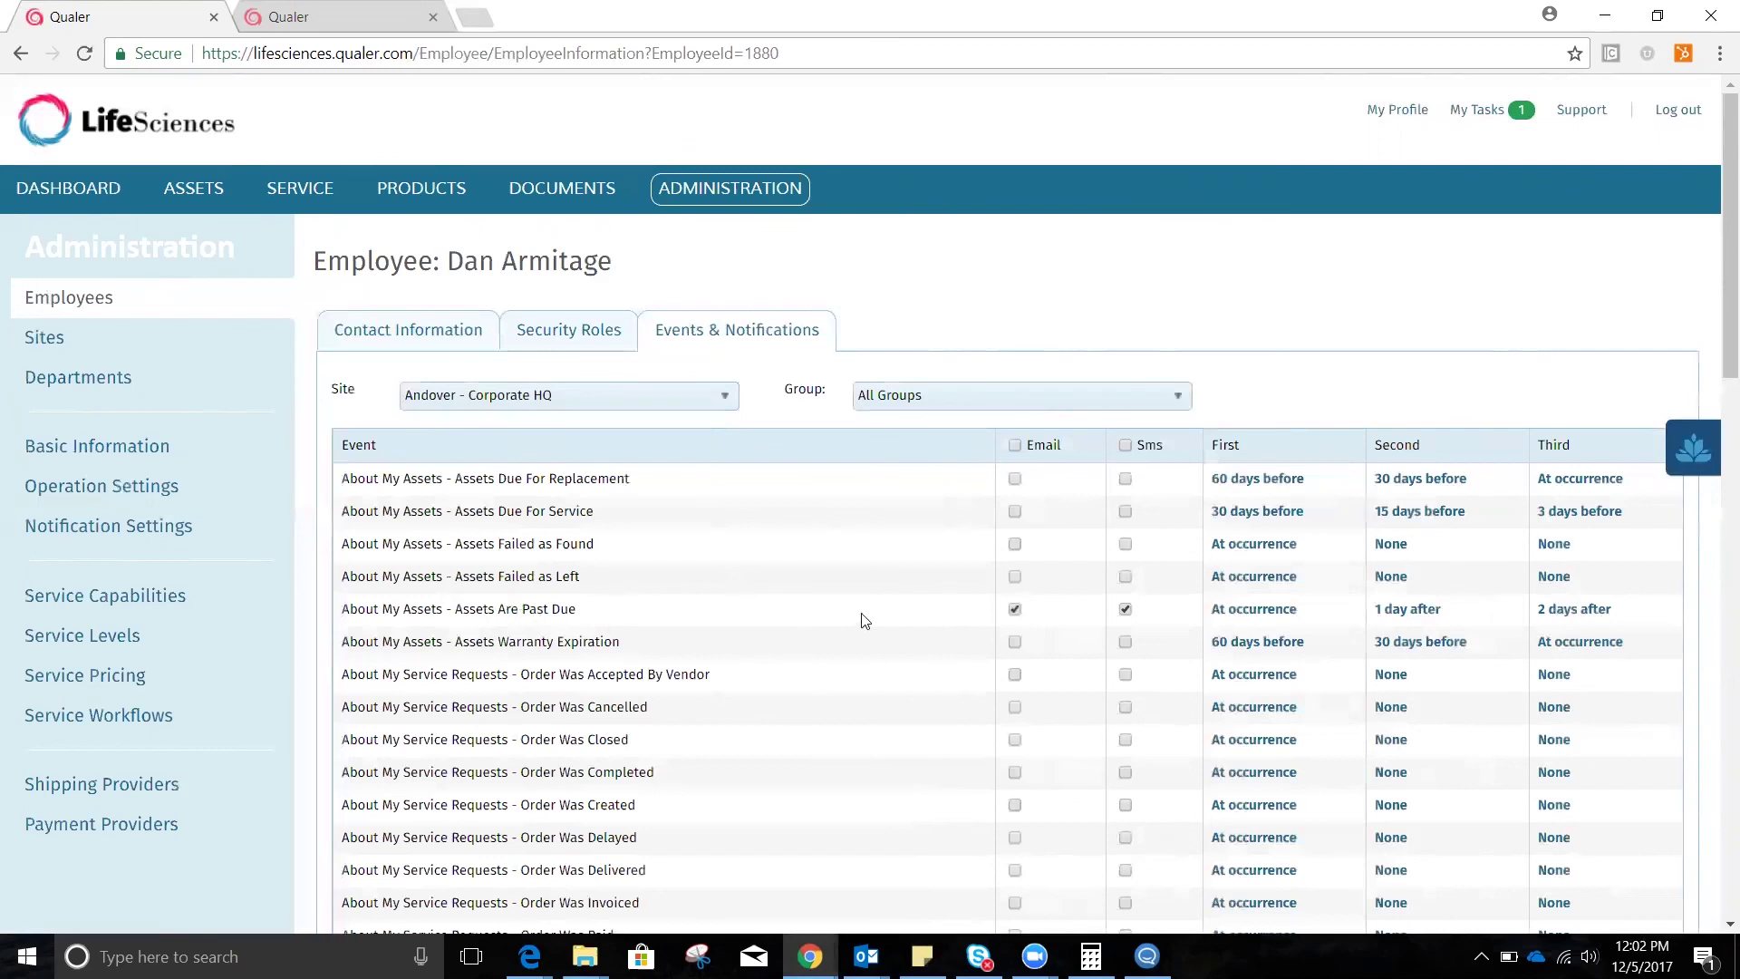
pyautogui.click(1015, 607)
pyautogui.click(1014, 608)
pyautogui.click(1129, 611)
pyautogui.click(1125, 609)
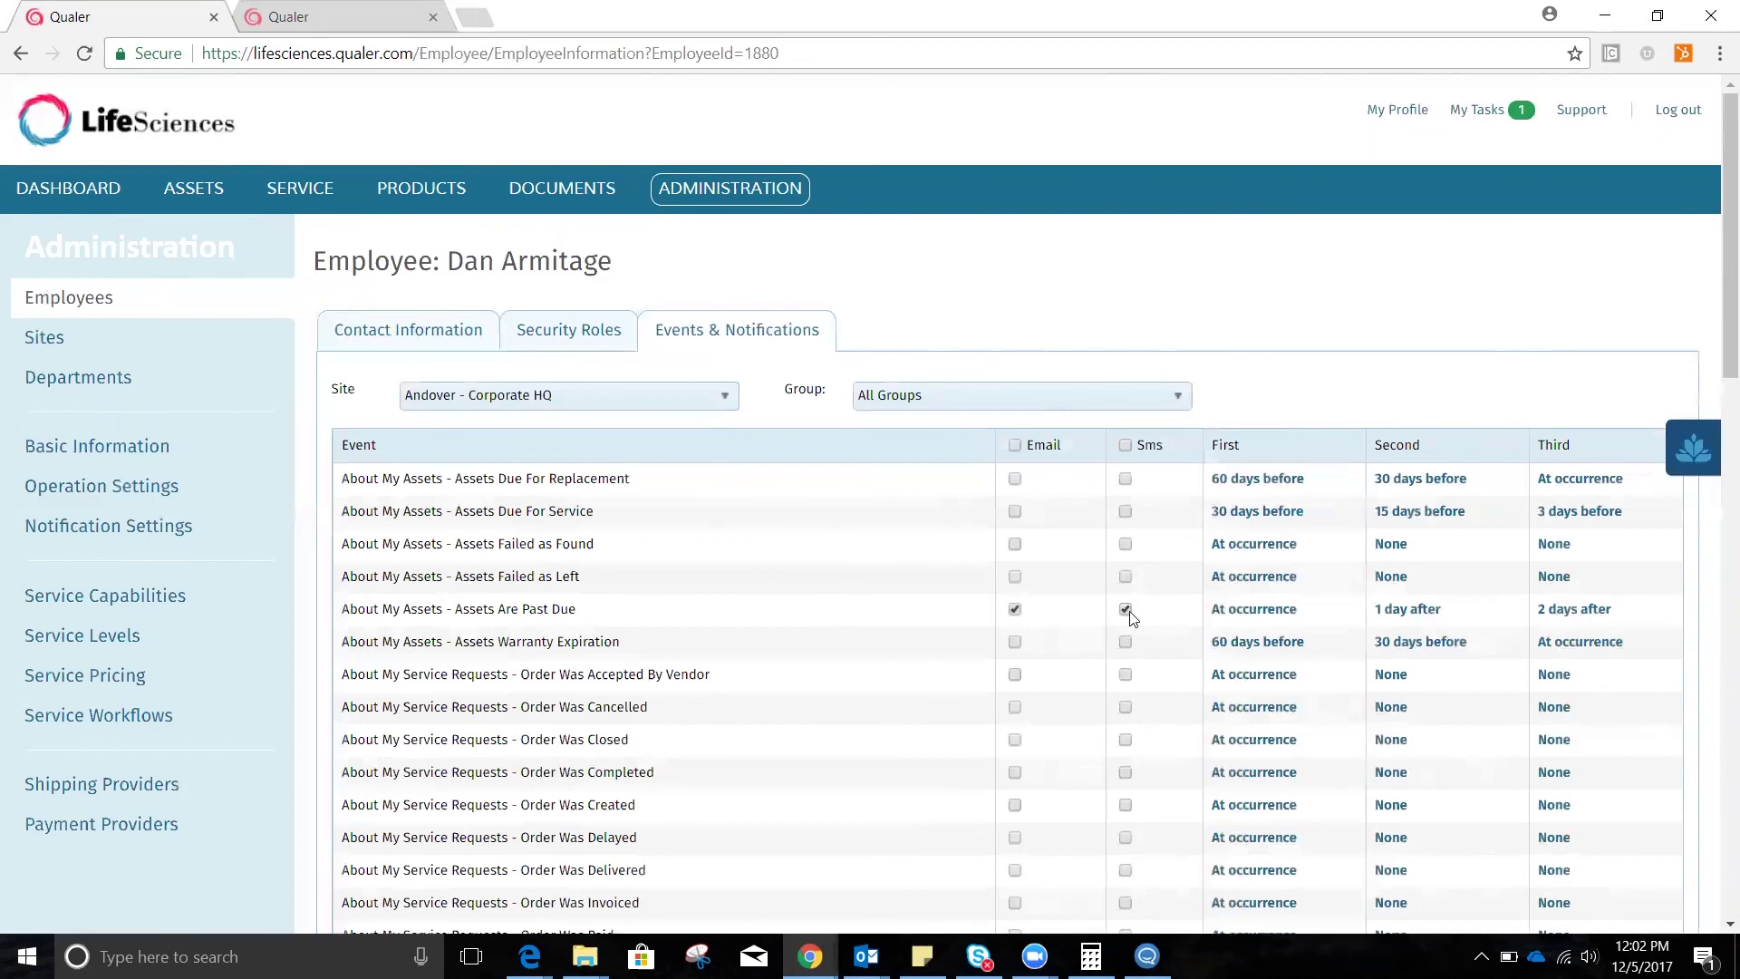
pyautogui.click(1262, 614)
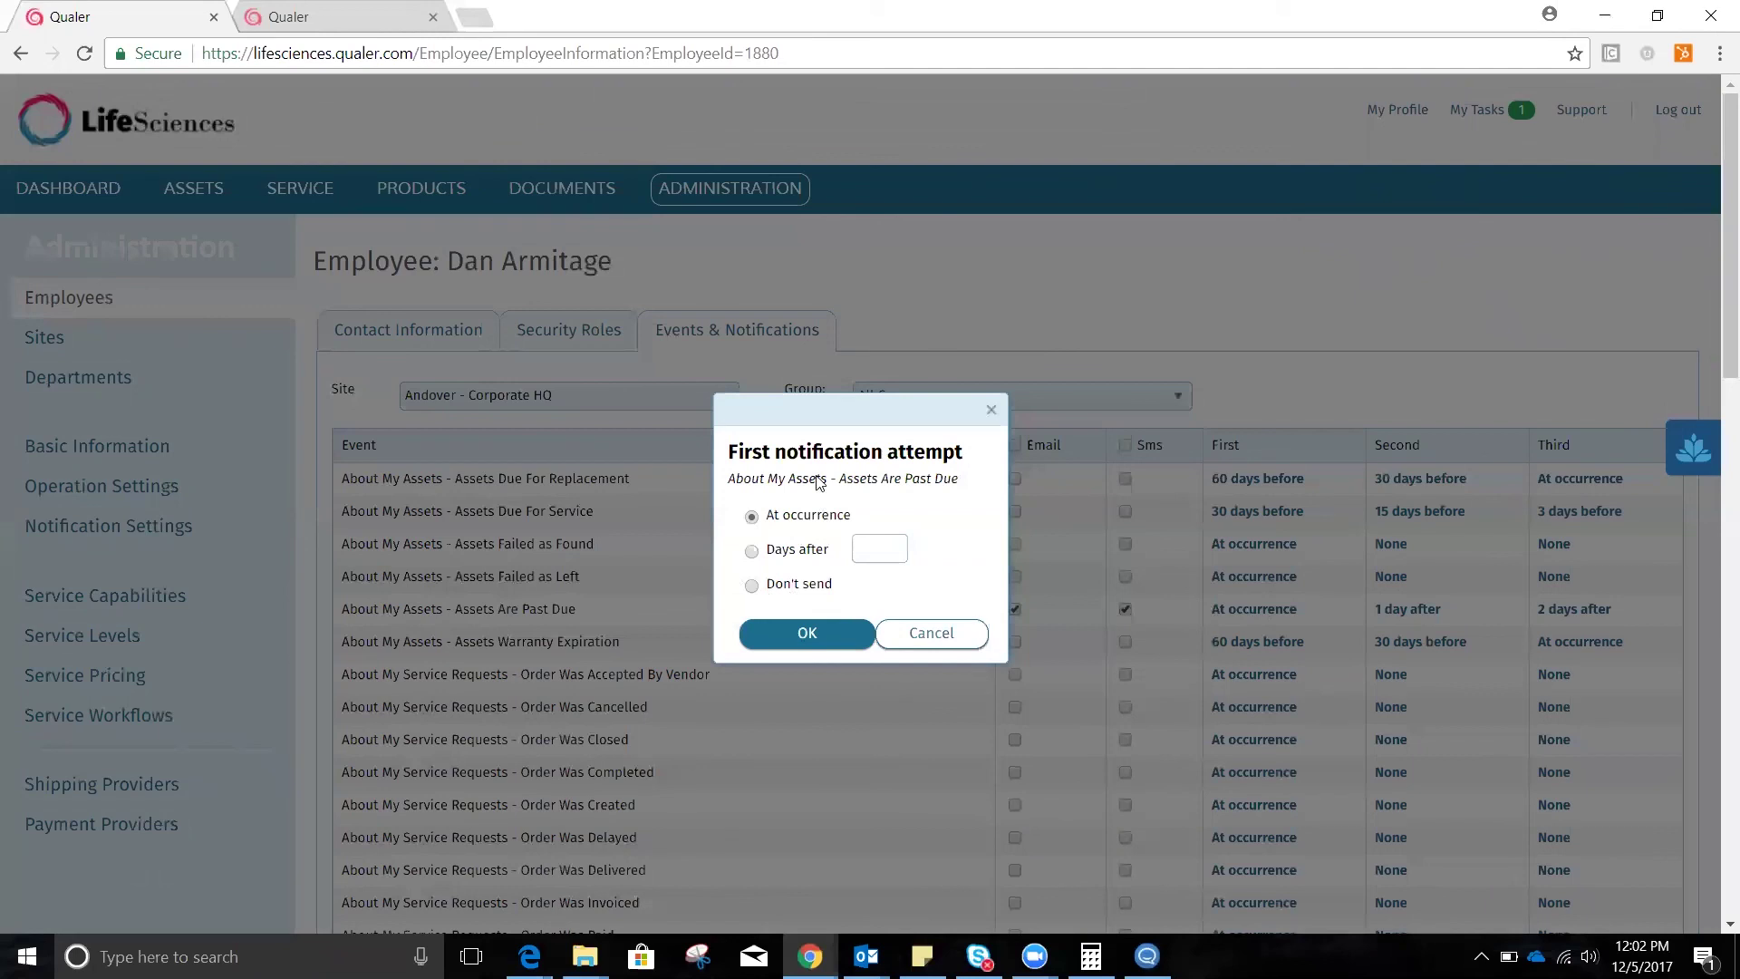
pyautogui.click(952, 639)
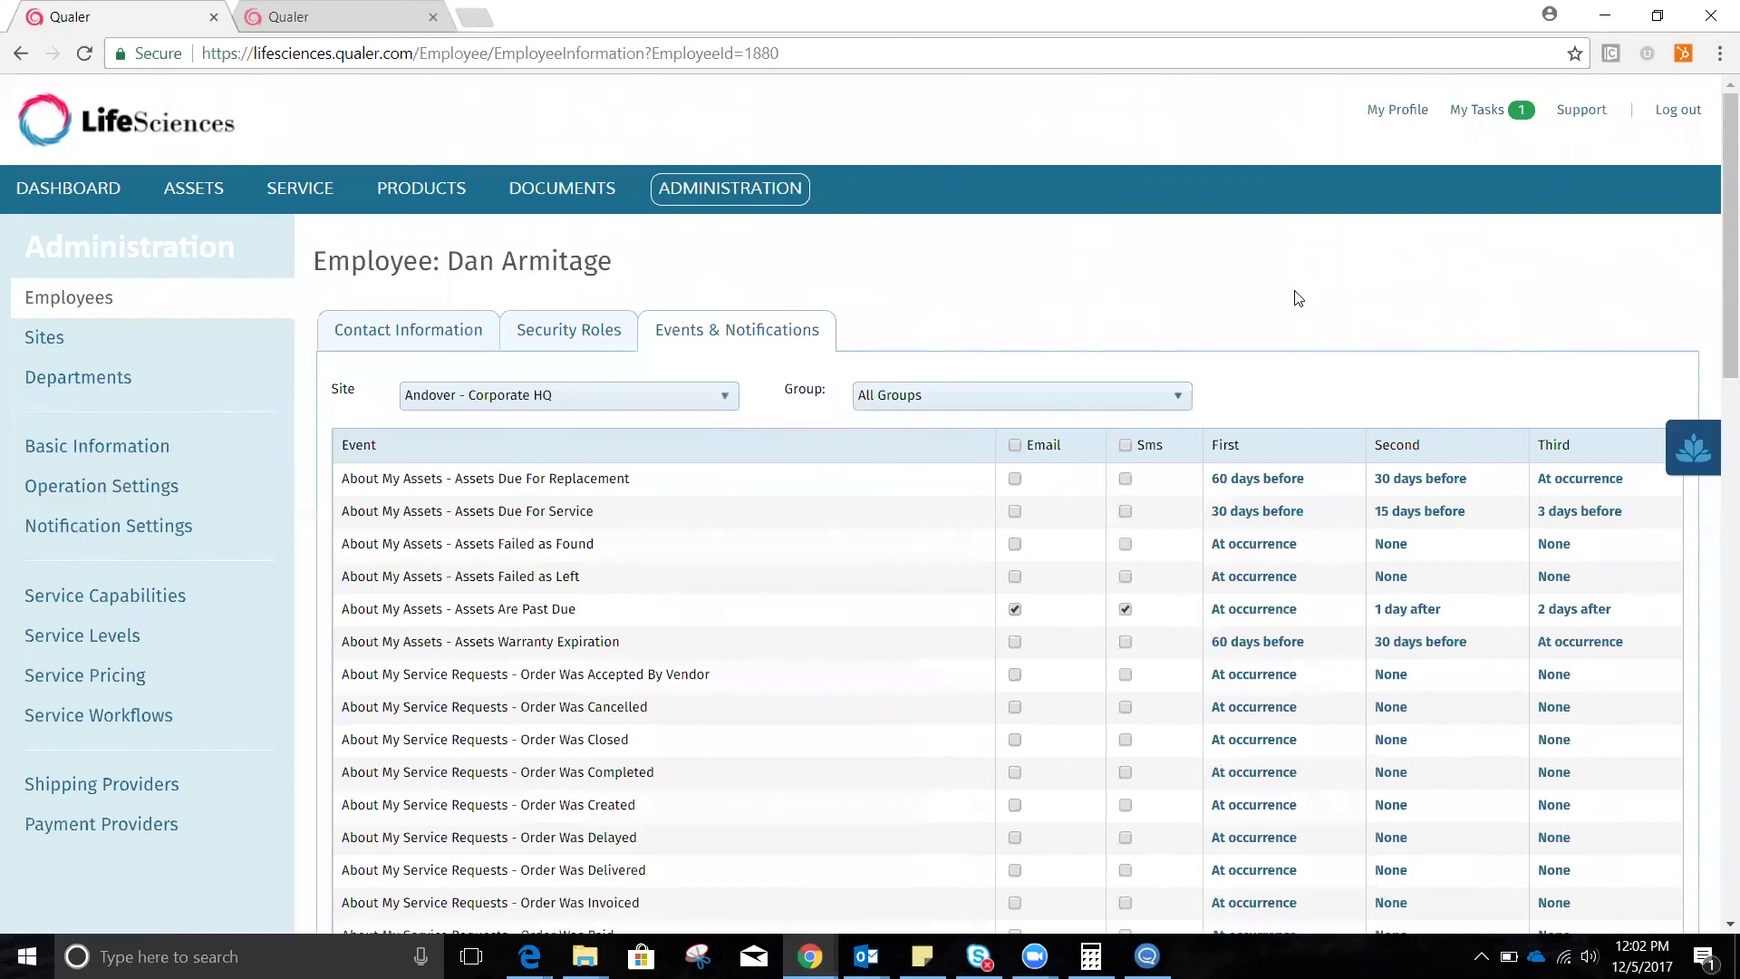
# Open the My Tasks page
pyautogui.click(1493, 118)
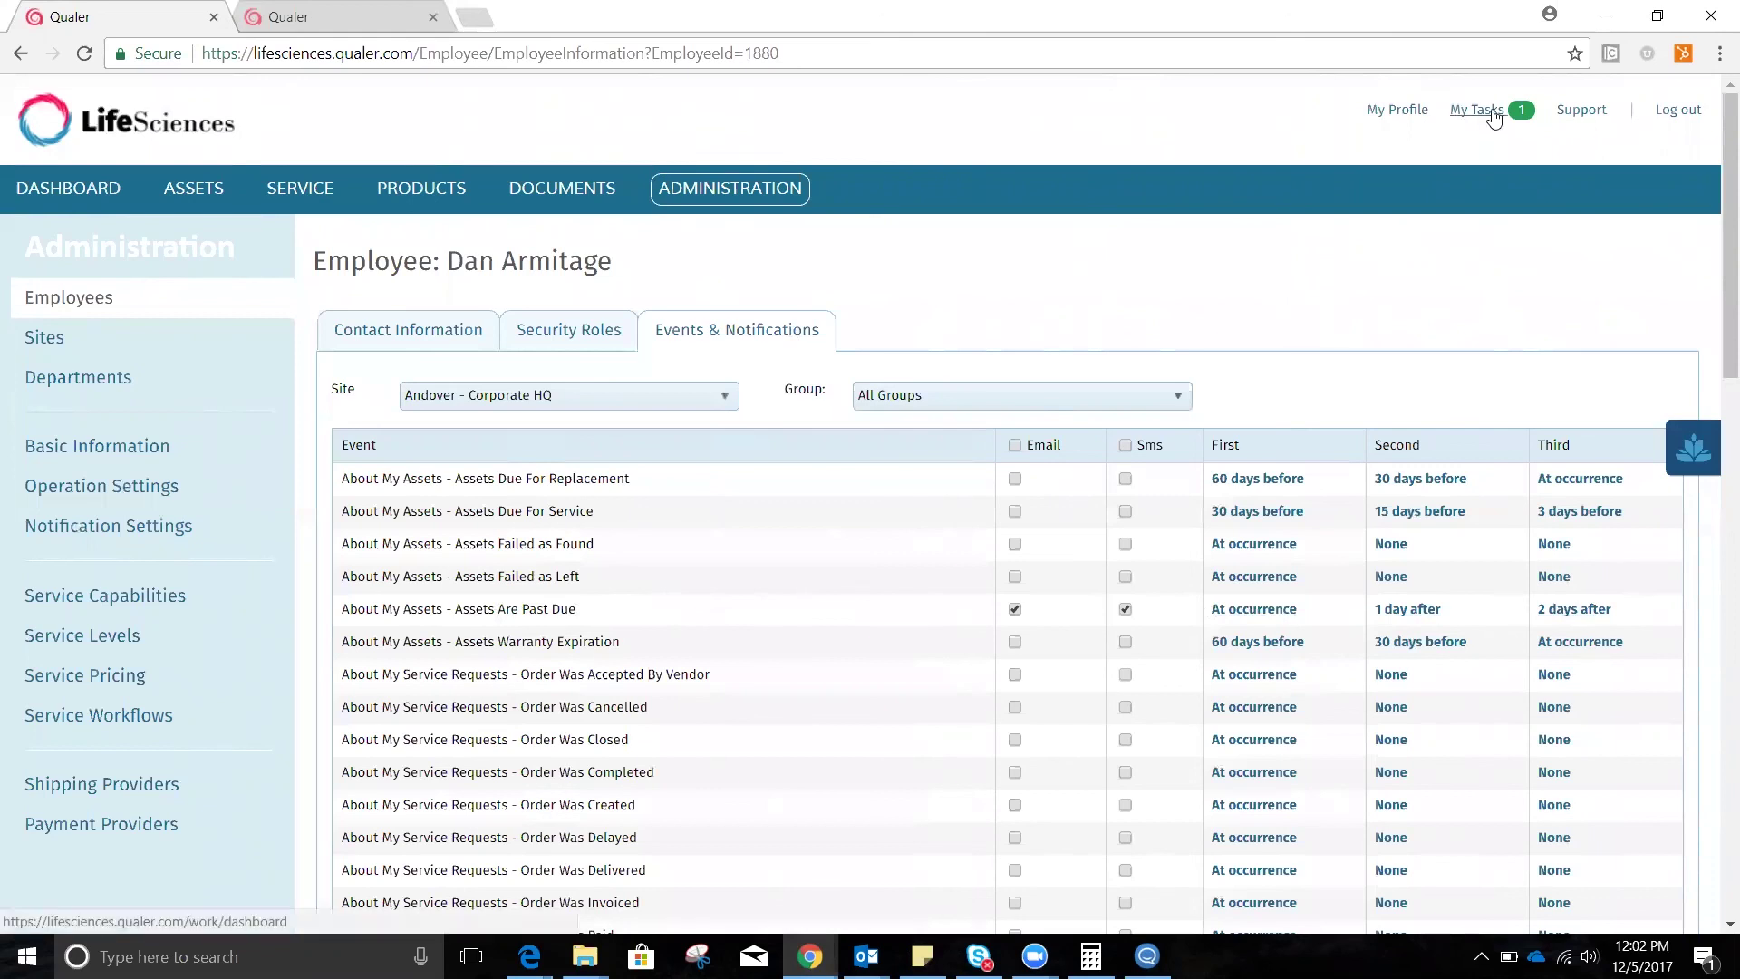